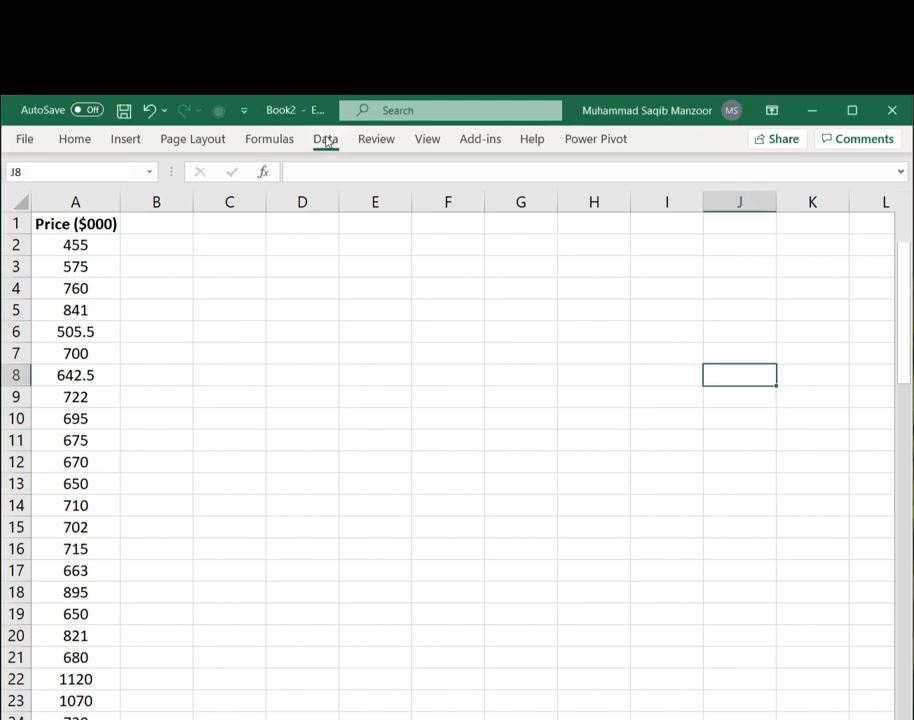
# - Run the Histogram analysis tool on A1:A78 with labels, placing the output at G1
pyautogui.click(326, 140)
pyautogui.click(837, 168)
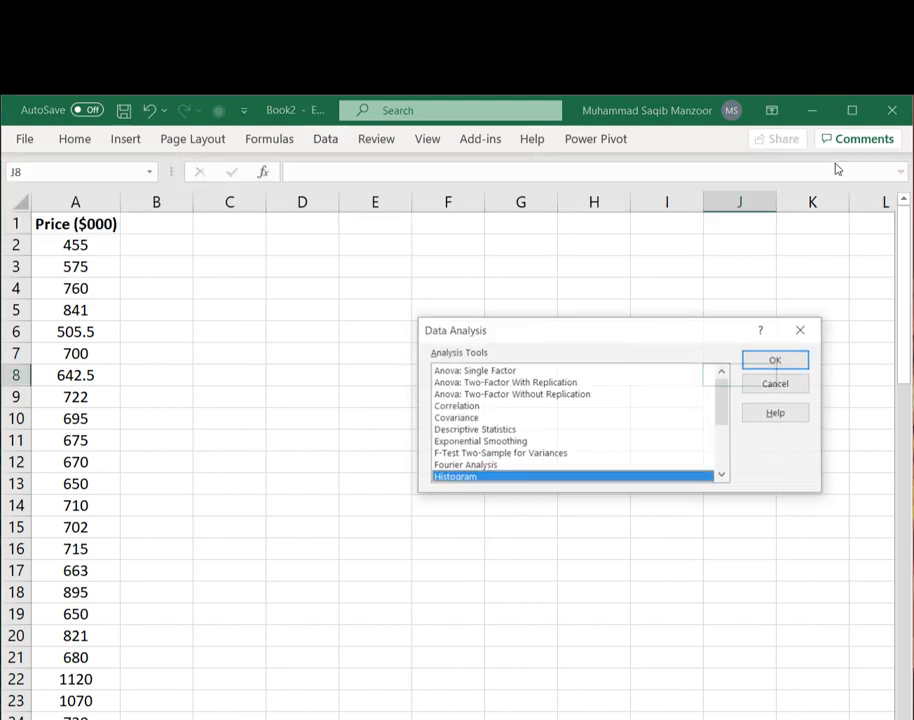
pyautogui.click(788, 361)
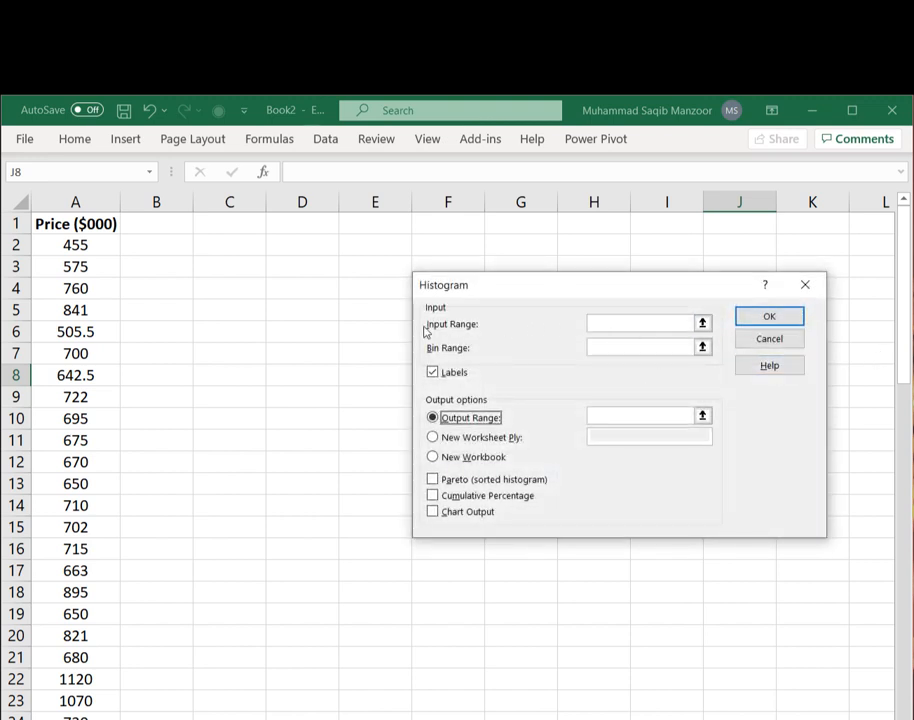
pyautogui.click(627, 325)
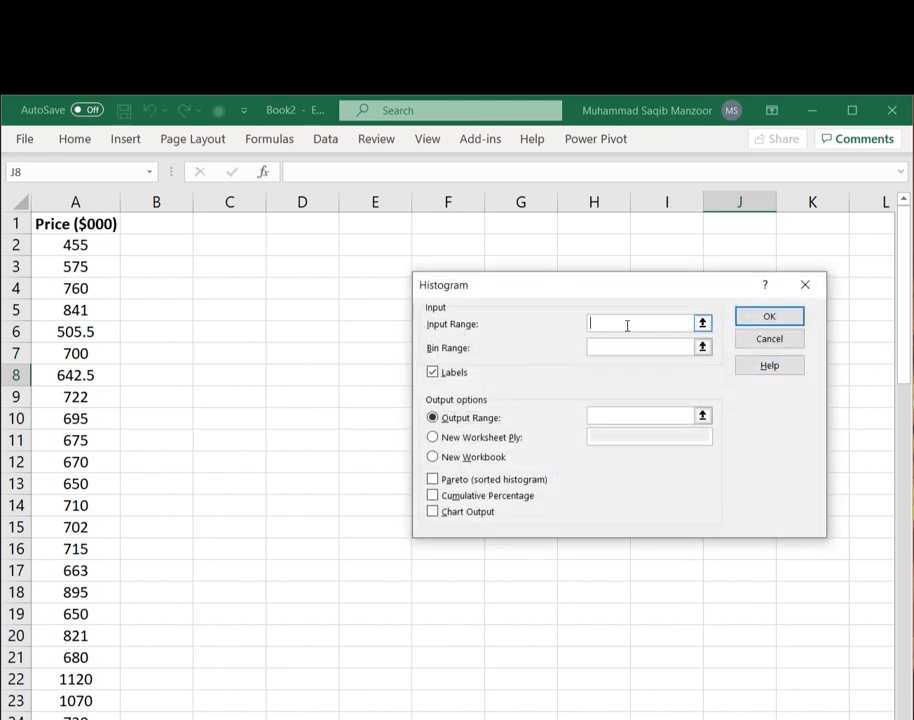
pyautogui.click(86, 224)
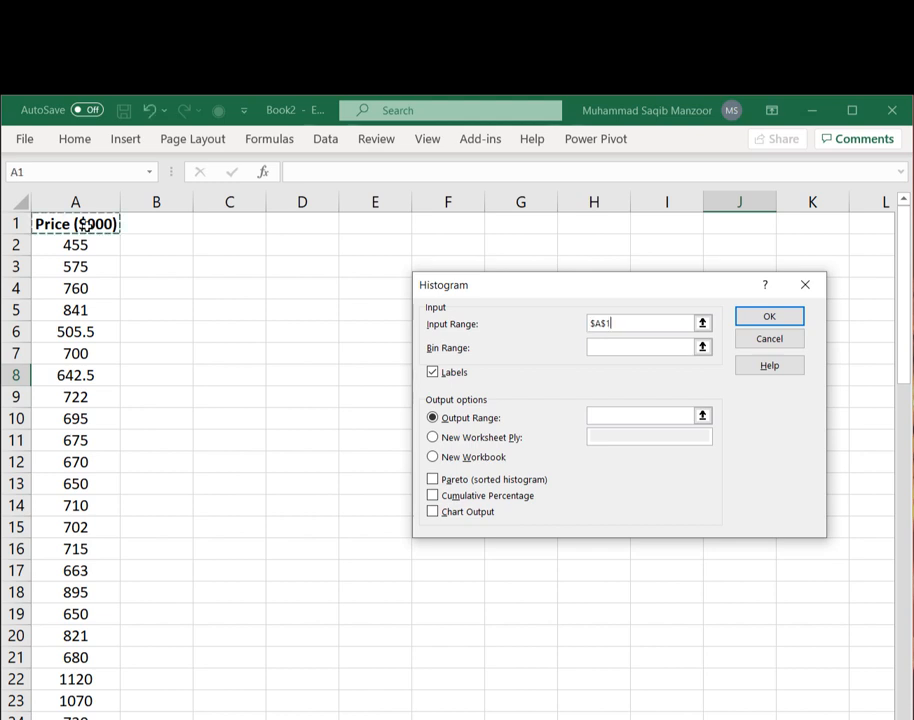
pyautogui.hotkey('ctrl', 'shift', 'Down')
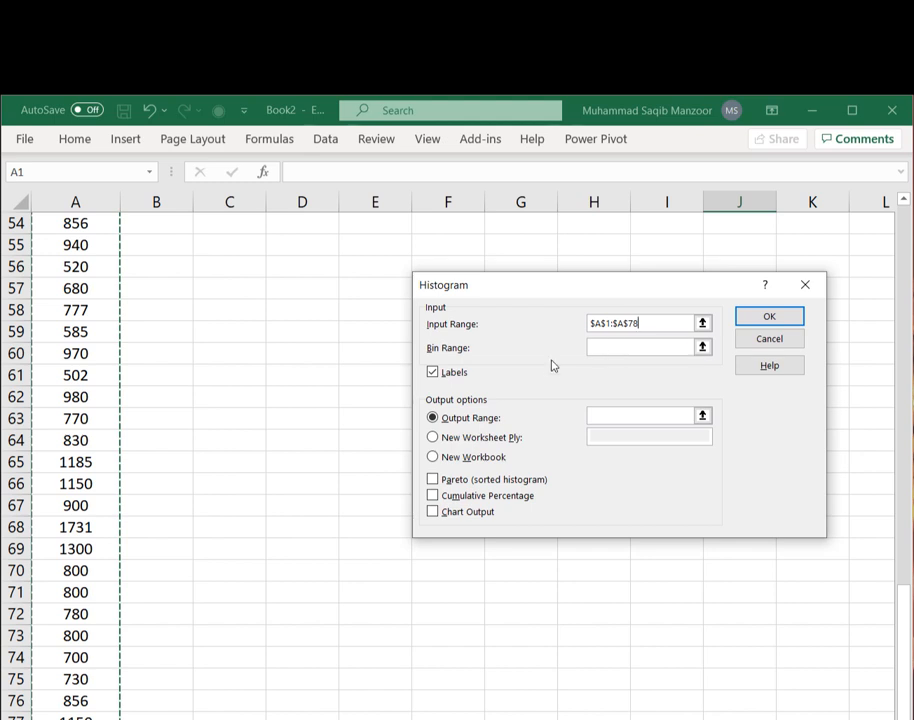
pyautogui.click(601, 416)
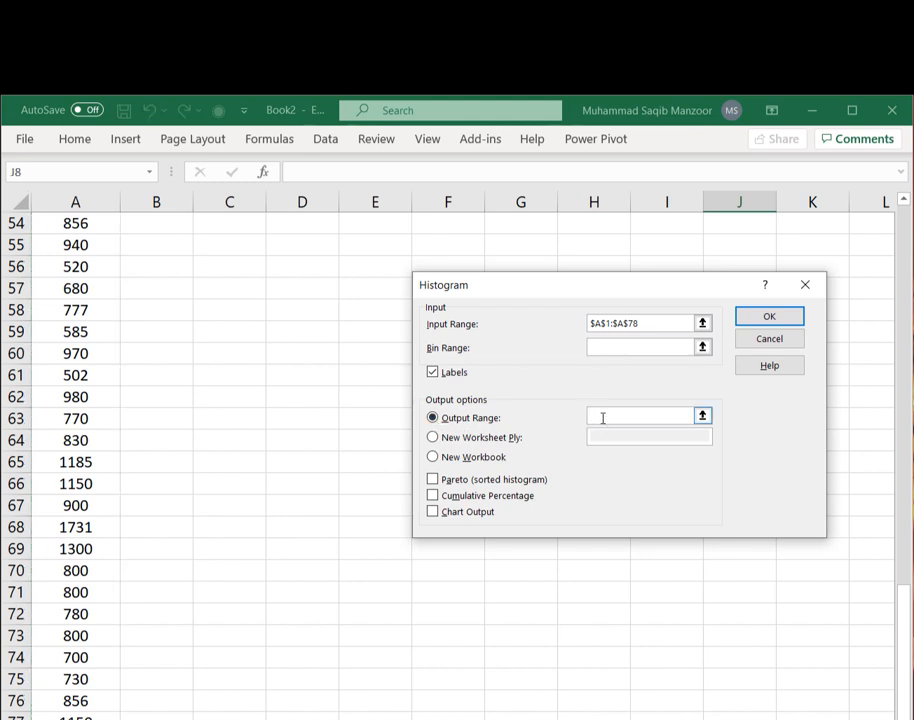
pyautogui.write('g1')
pyautogui.click(769, 317)
# - Replace the More bin label in G10 with the formula =MAX(A2:A78)
pyautogui.scroll(14, 674, 365)
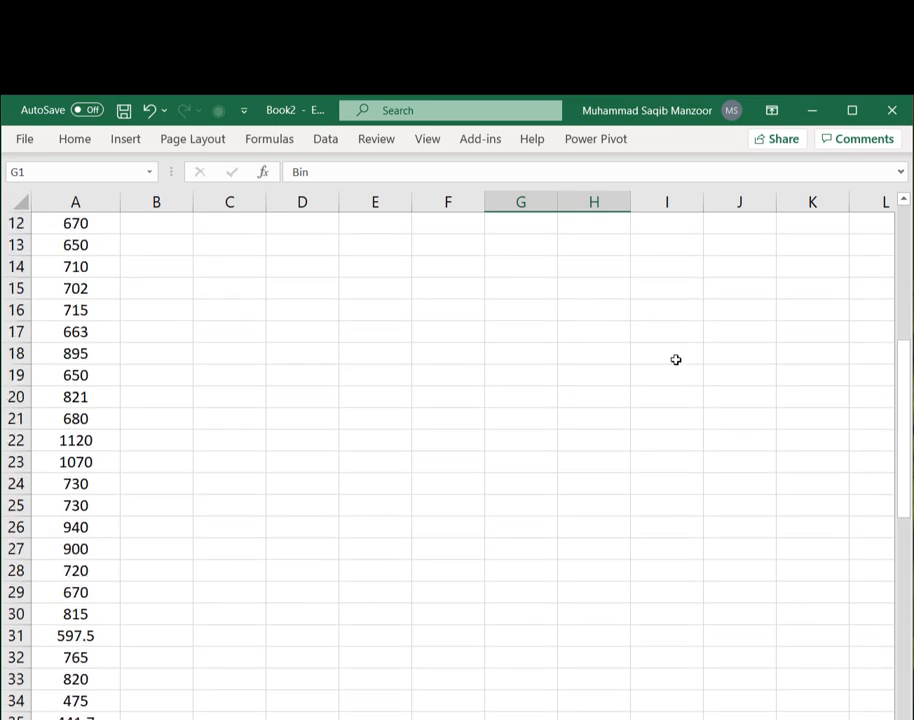
pyautogui.scroll(4, 676, 359)
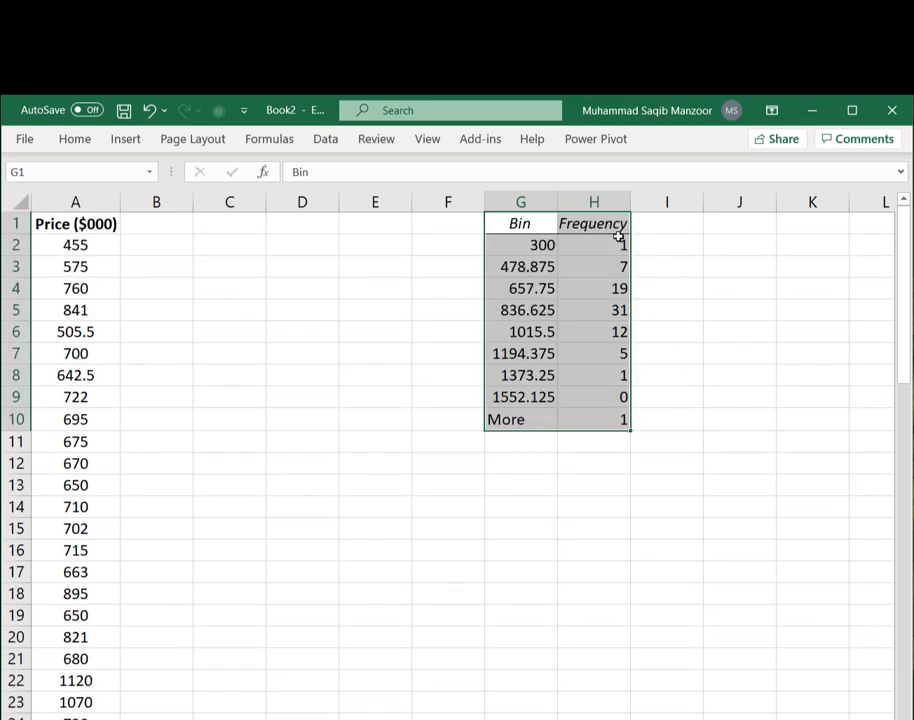
pyautogui.click(546, 443)
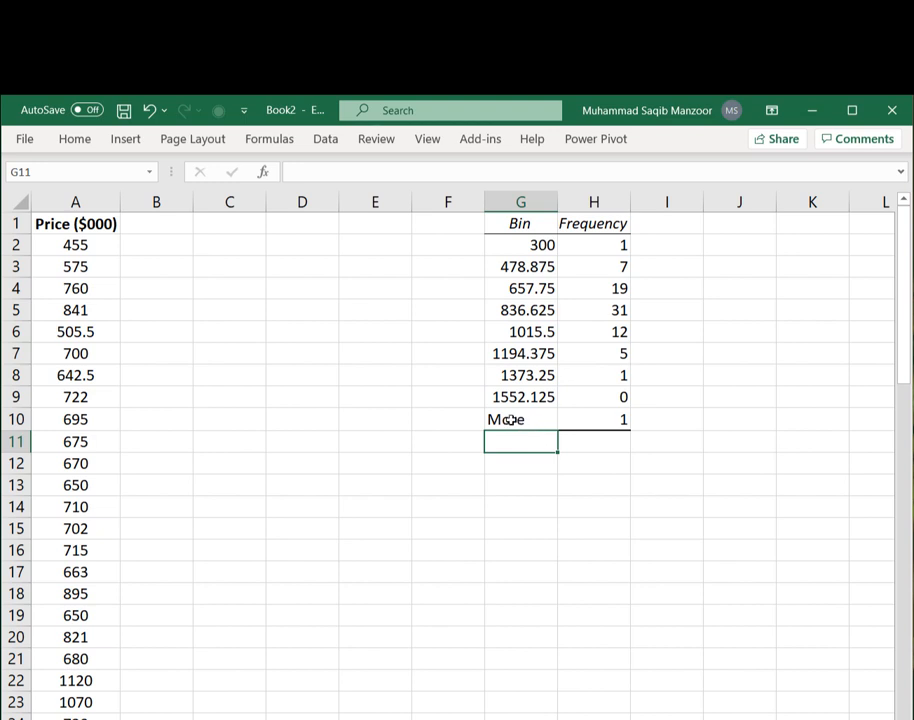
pyautogui.click(517, 420)
pyautogui.write('=max(')
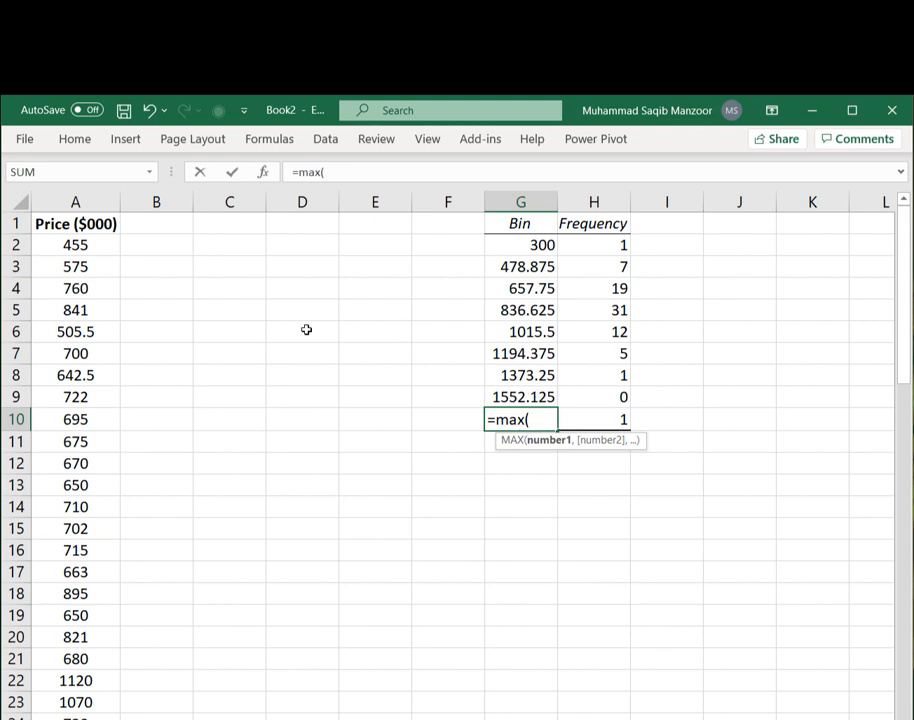
pyautogui.click(92, 245)
pyautogui.hotkey('ctrl', 'shift', 'Down')
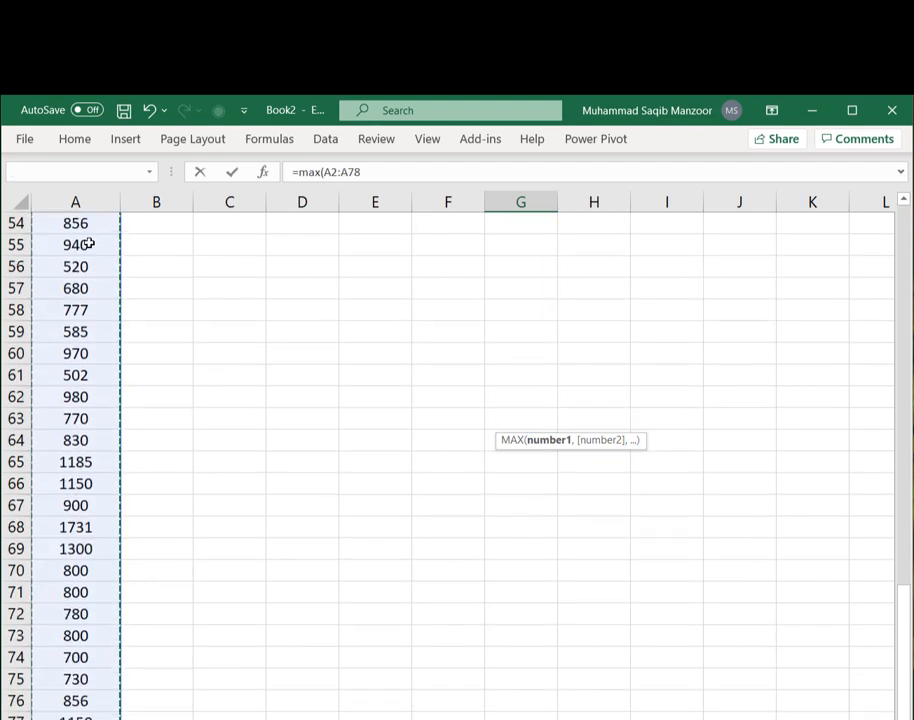
pyautogui.click(389, 172)
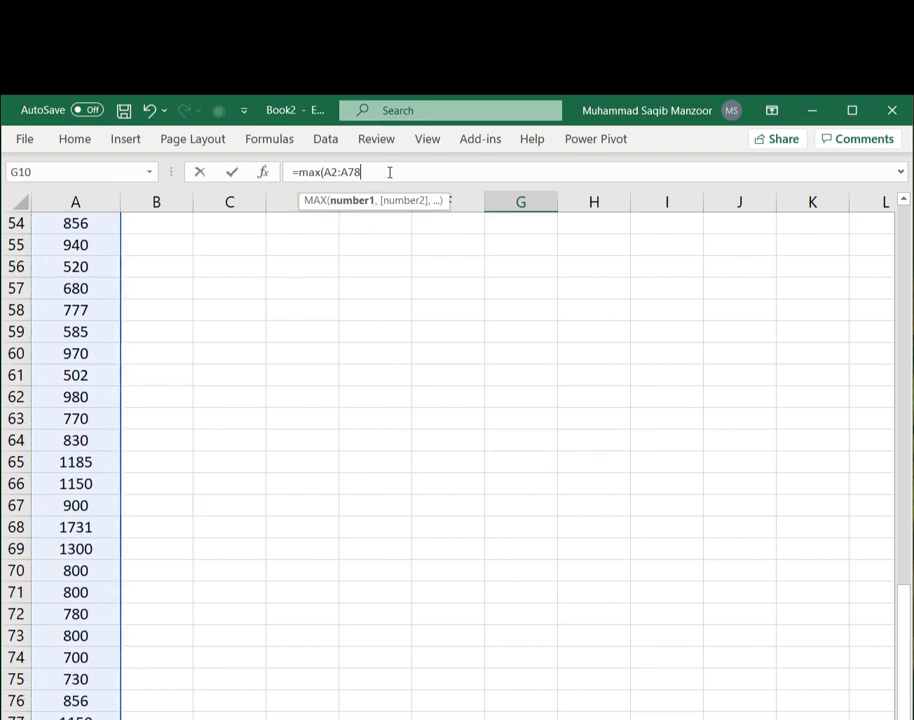
pyautogui.write(')')
pyautogui.press('Return')
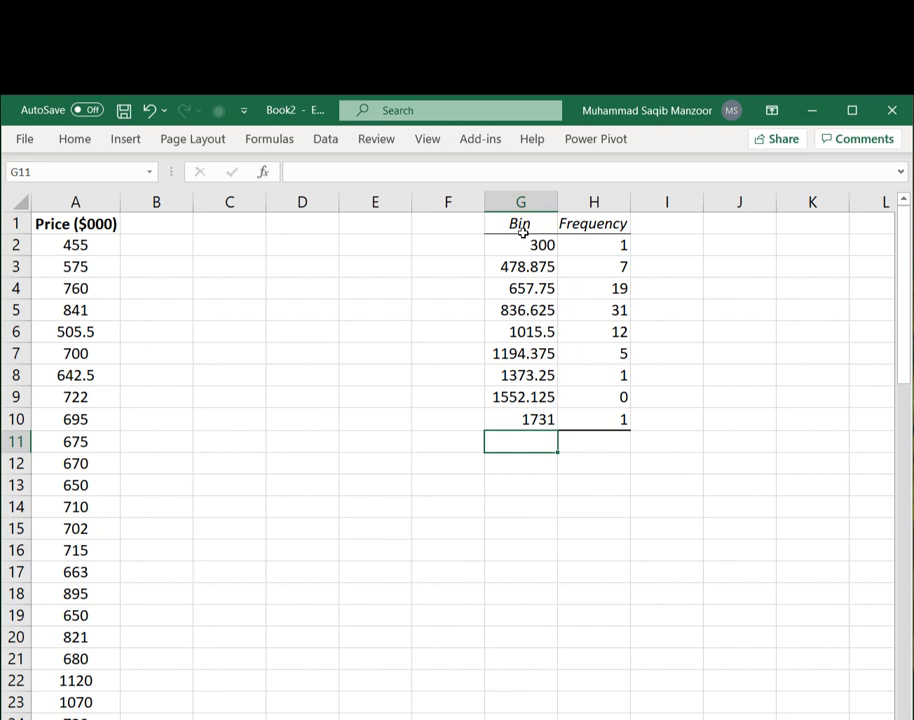
# - Enter the label Class Interval in E2
pyautogui.moveTo(531, 263); pyautogui.dragTo(530, 245)
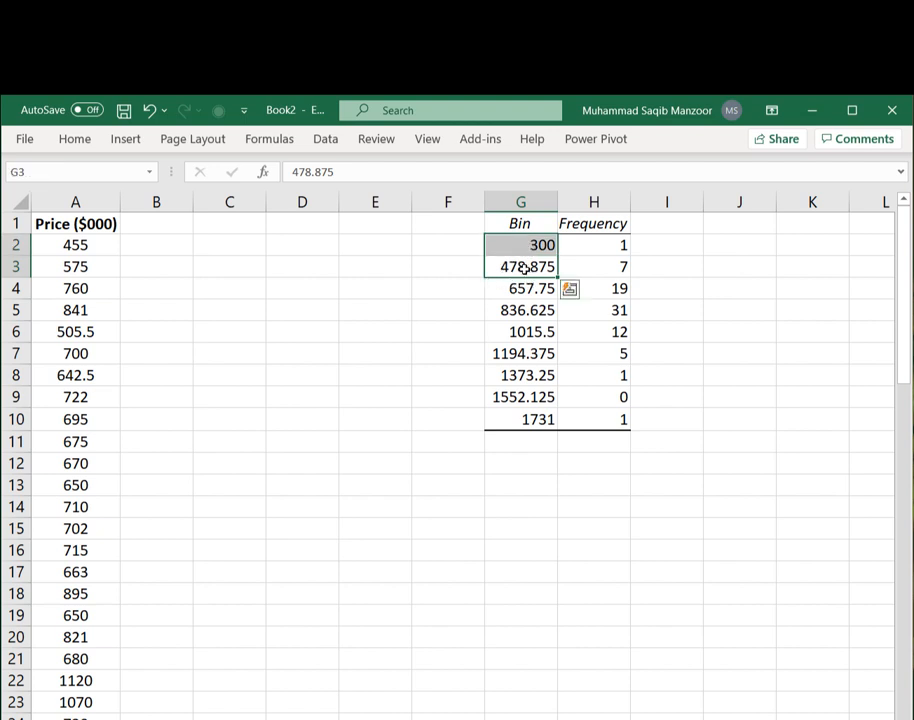
pyautogui.click(390, 243)
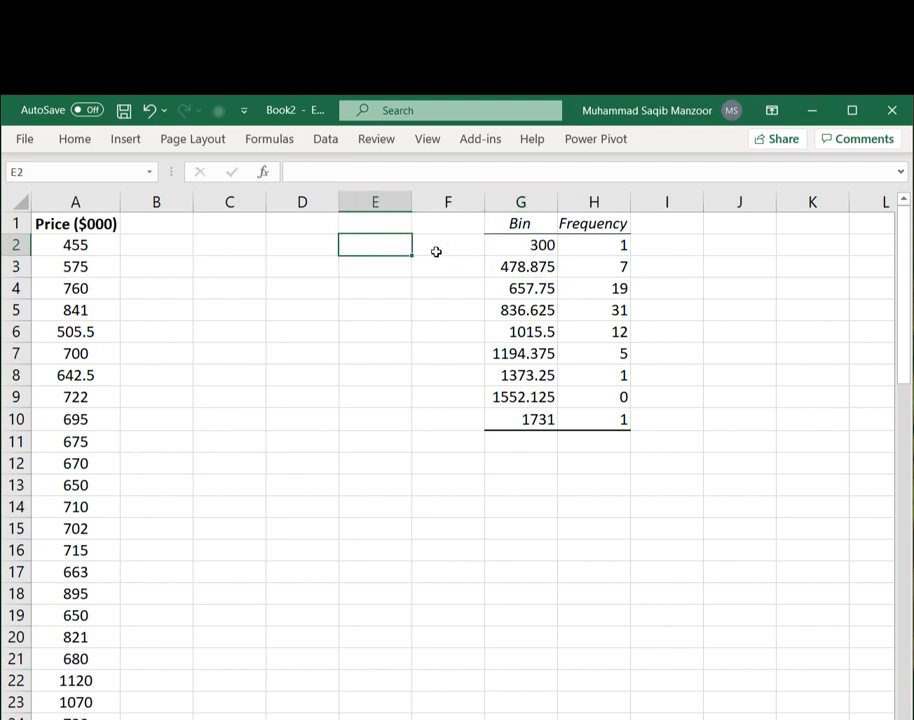
pyautogui.write('Class I')
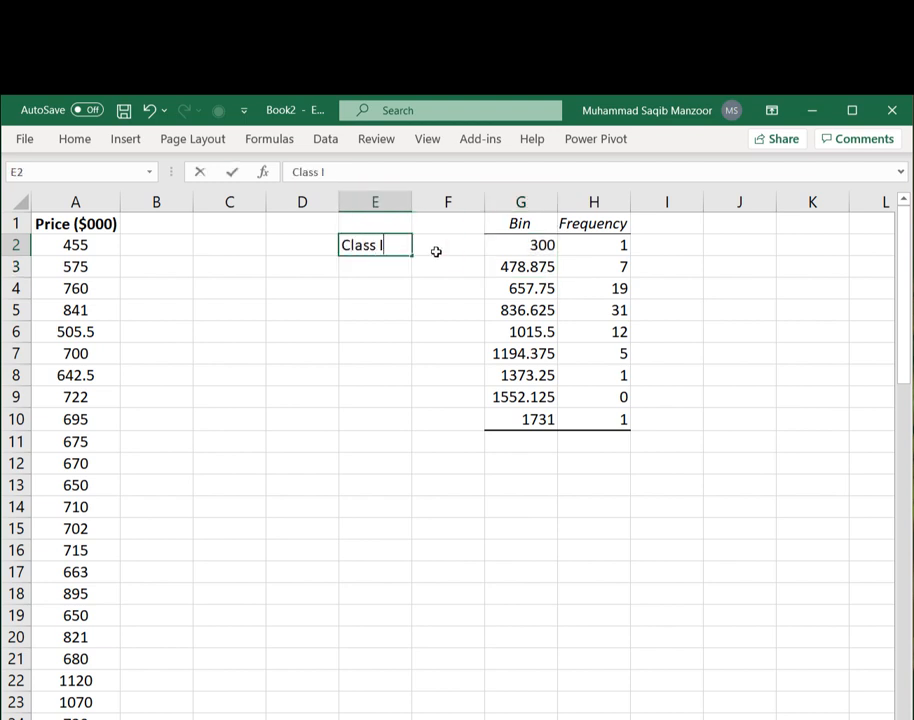
pyautogui.write('nterval')
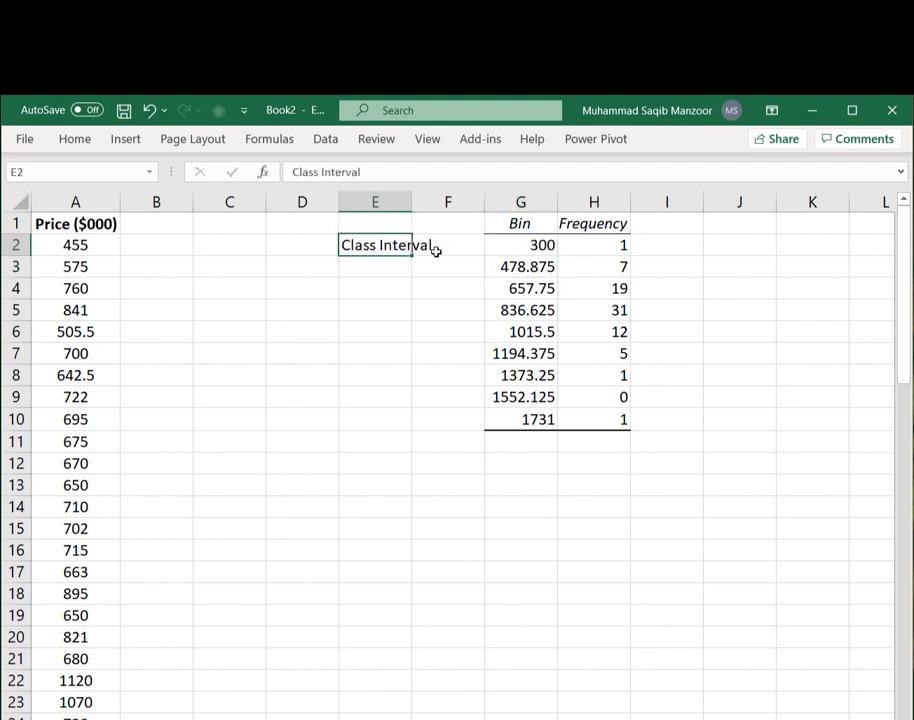
# - Calculate the class interval in F2 as =G3-G2
pyautogui.click(436, 250)
pyautogui.write('=')
pyautogui.click(547, 267)
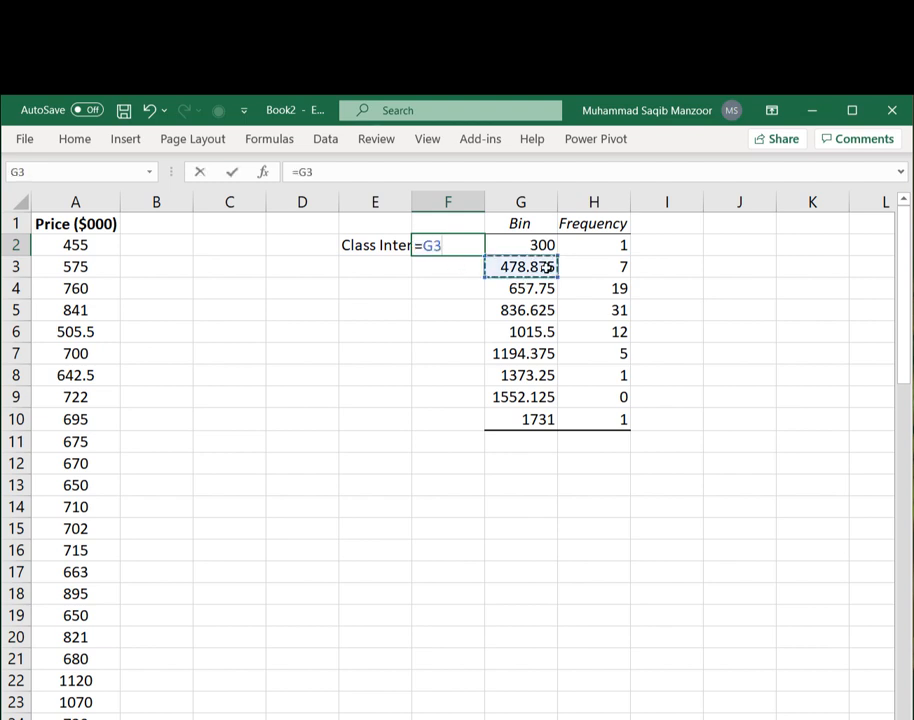
pyautogui.write('-')
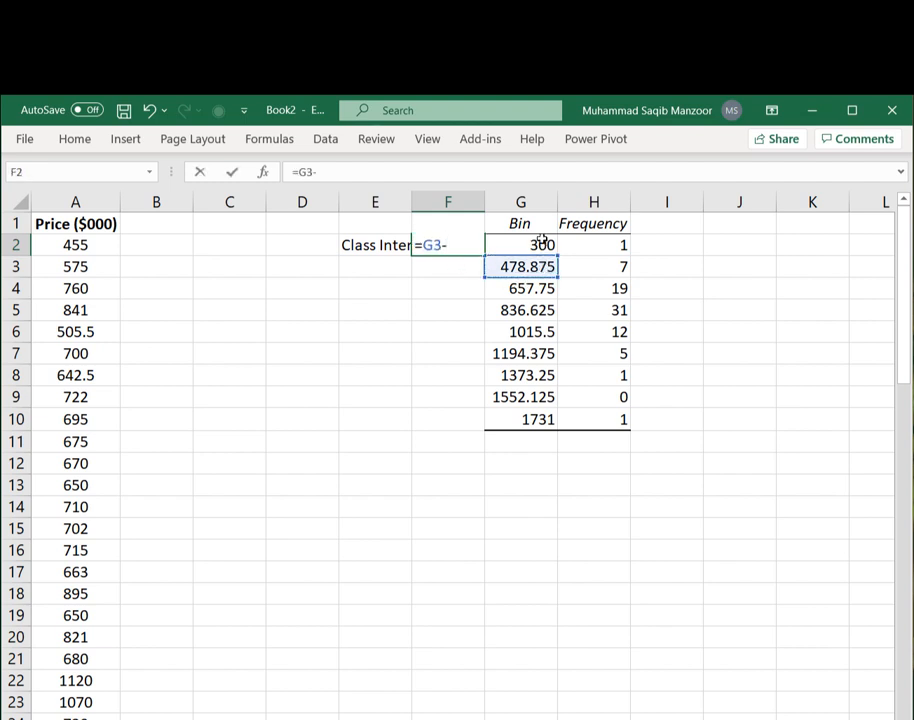
pyautogui.click(541, 244)
pyautogui.press('Return')
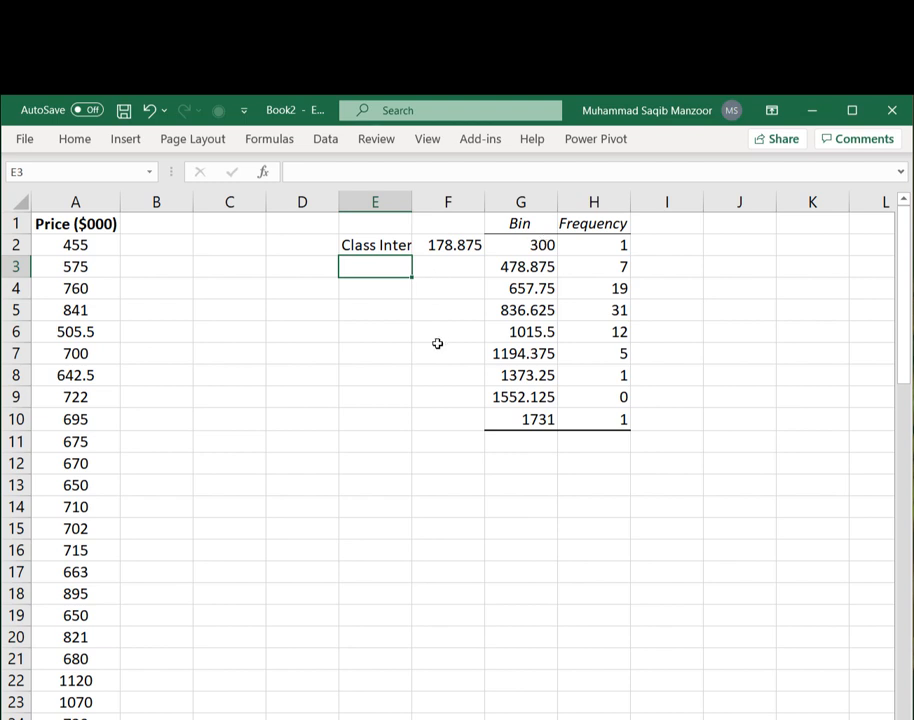
# - Autofit column E to fit its label
pyautogui.doubleClick(411, 198)
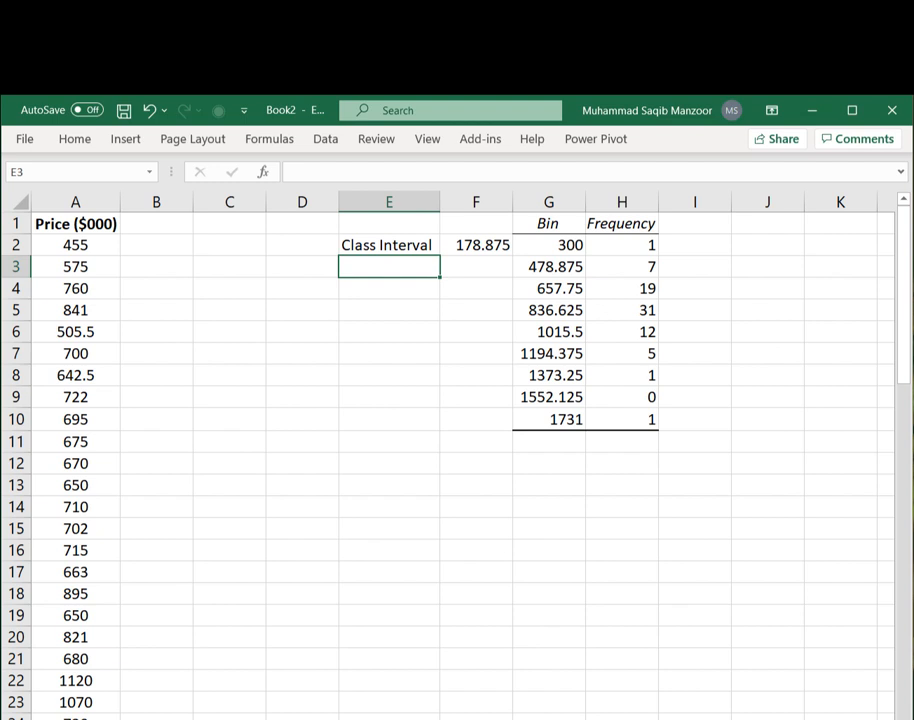
pyautogui.hotkey('alt', 'Tab')
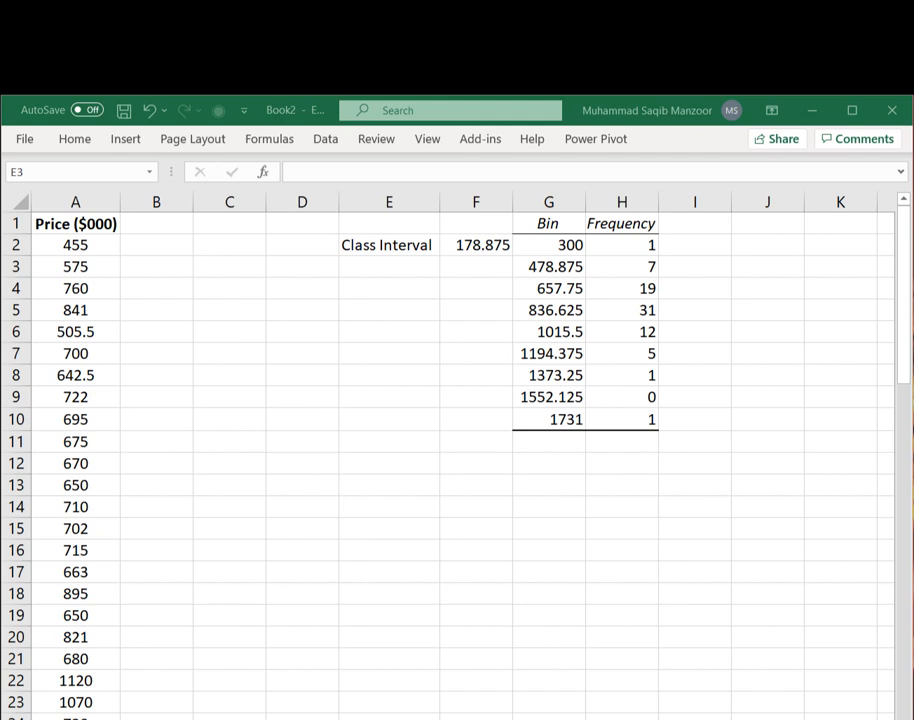
# - Add an extra bin in G11 as =G10+F2 with a frequency of 0 in H11
pyautogui.click(569, 443)
pyautogui.moveTo(569, 443); pyautogui.dragTo(570, 444)
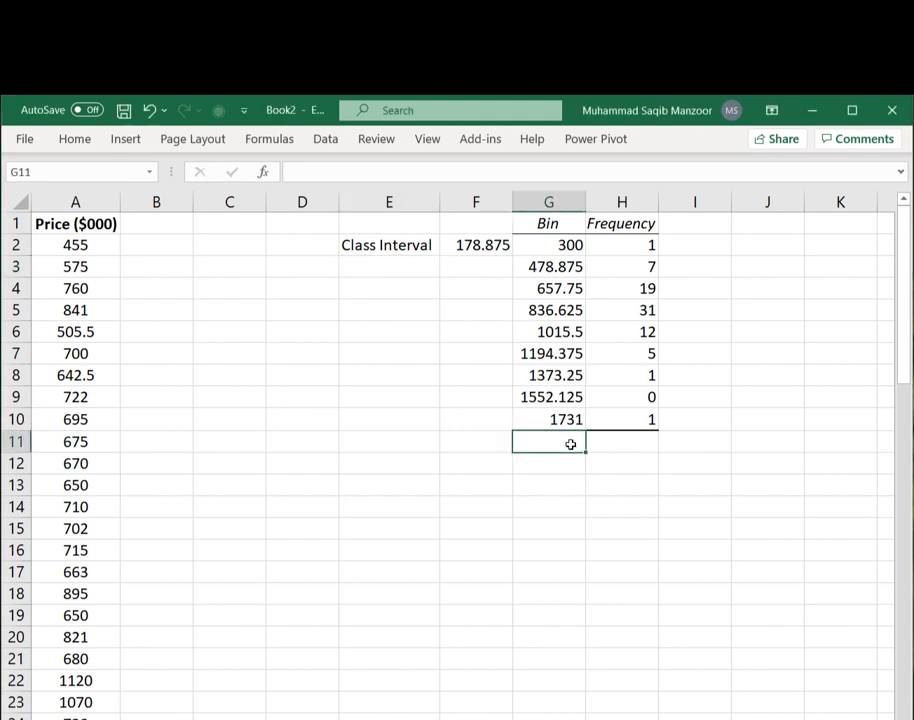
pyautogui.write('=')
pyautogui.click(569, 420)
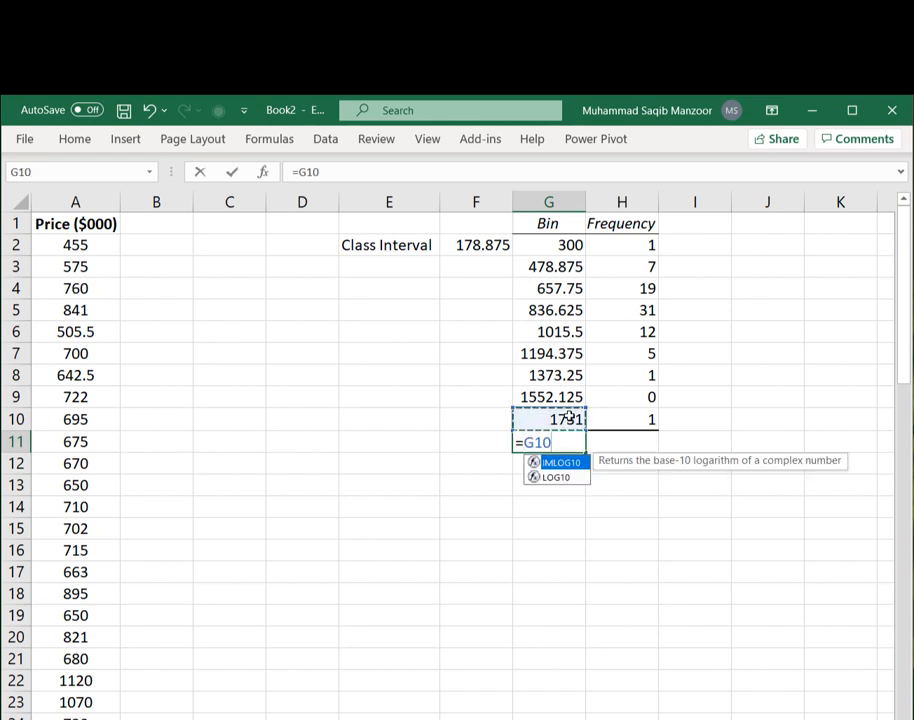
pyautogui.write('+')
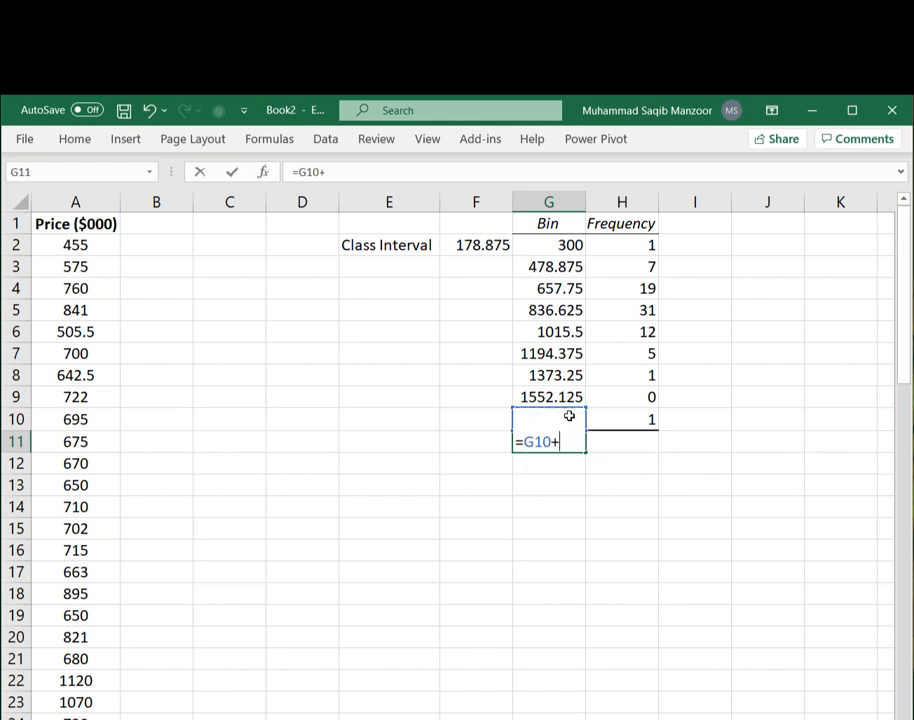
pyautogui.click(472, 247)
pyautogui.press('Return')
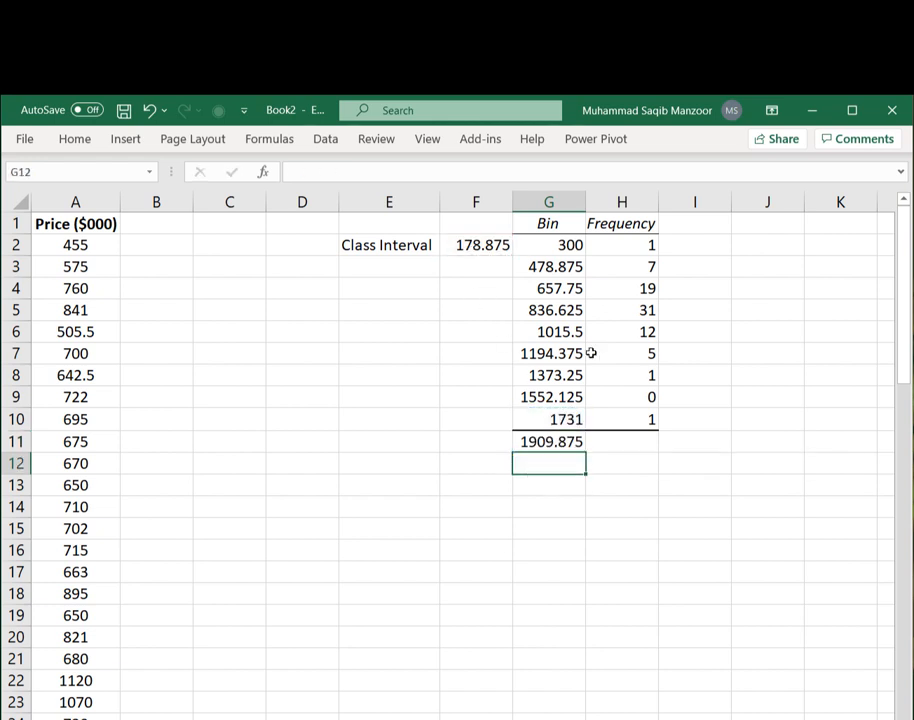
pyautogui.click(642, 440)
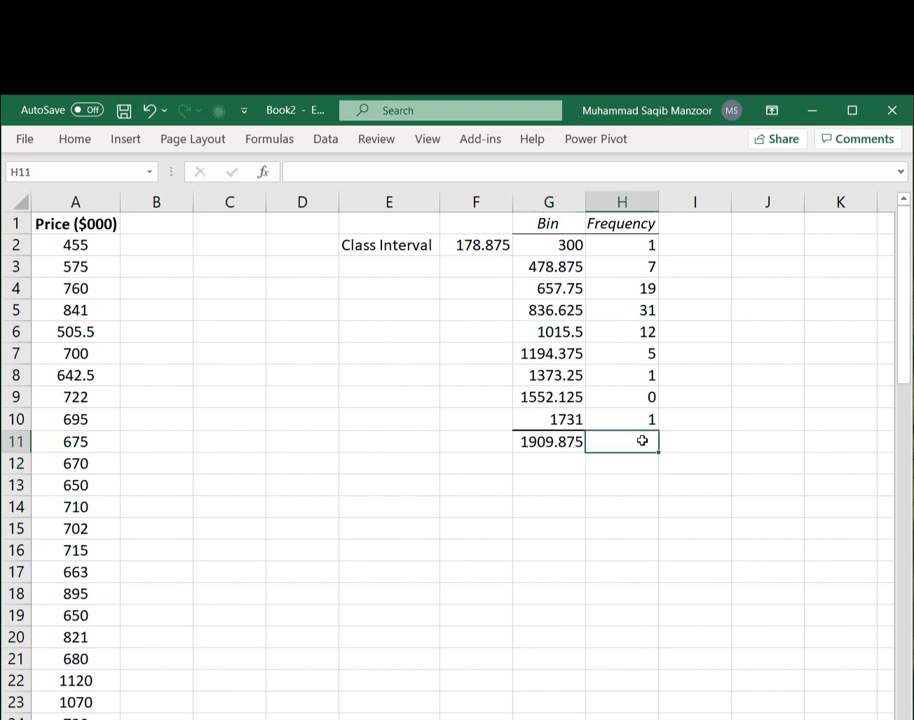
pyautogui.write('0')
pyautogui.press('Return')
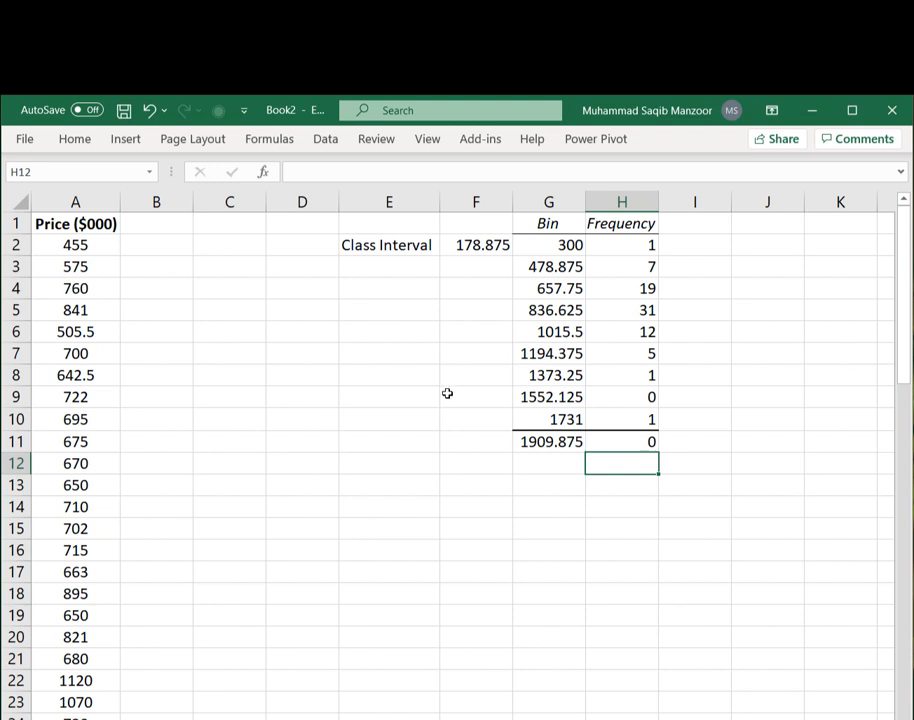
# - Start an X column in E14 with the header X and 300 in E15 and E16
pyautogui.click(384, 510)
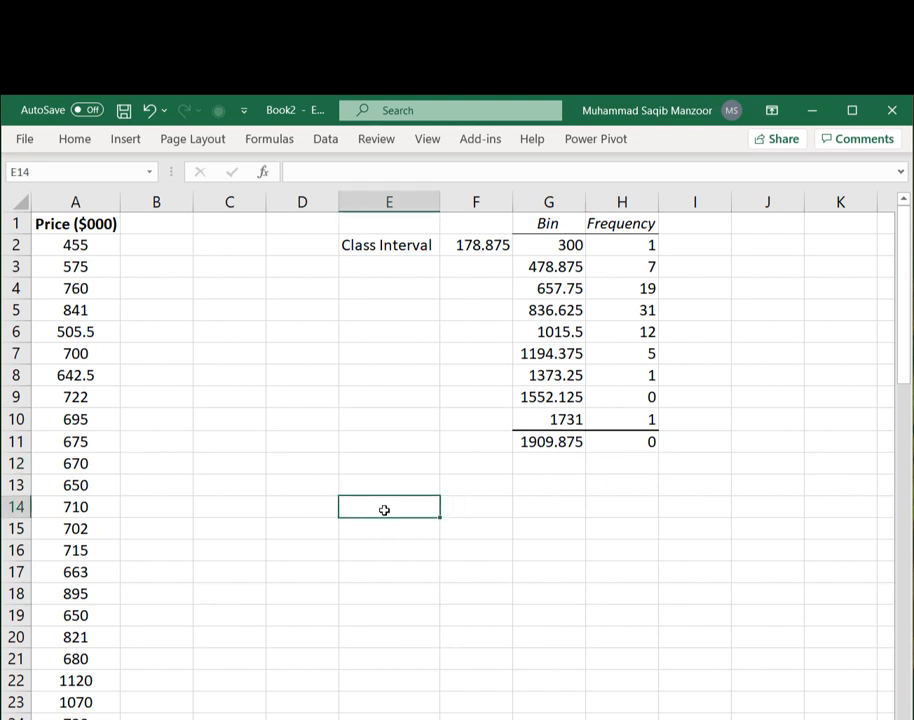
pyautogui.write('X')
pyautogui.press('Return')
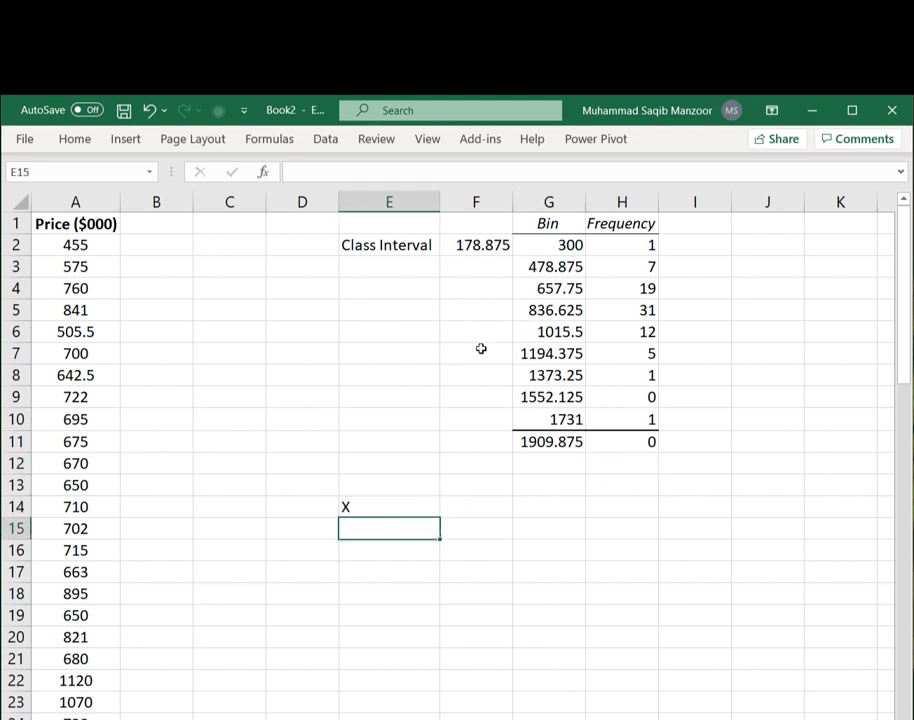
pyautogui.write('300')
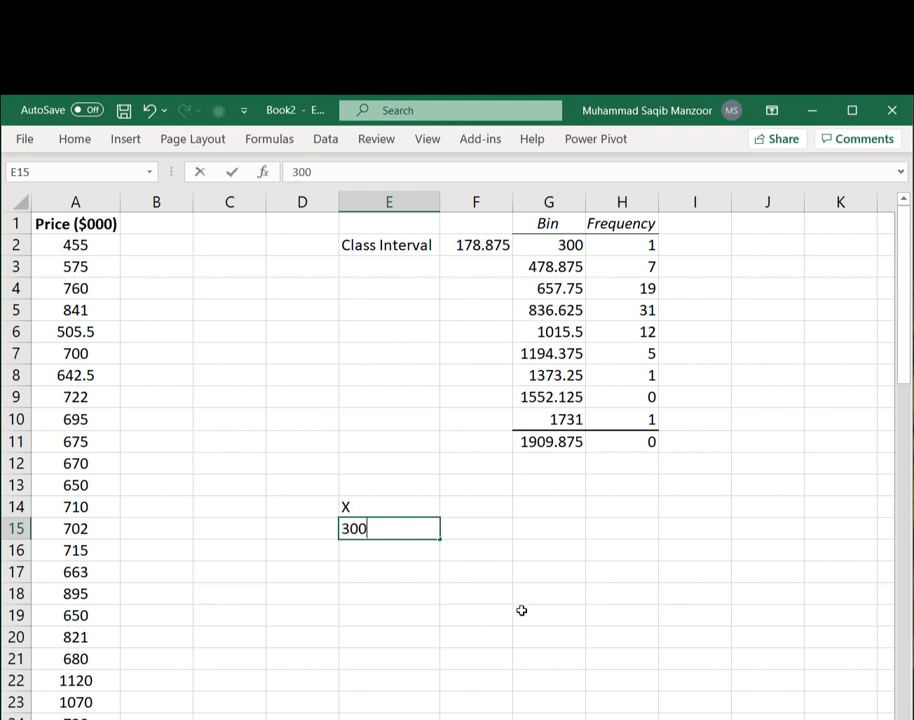
pyautogui.press('Return')
pyautogui.write('300')
pyautogui.press('Return')
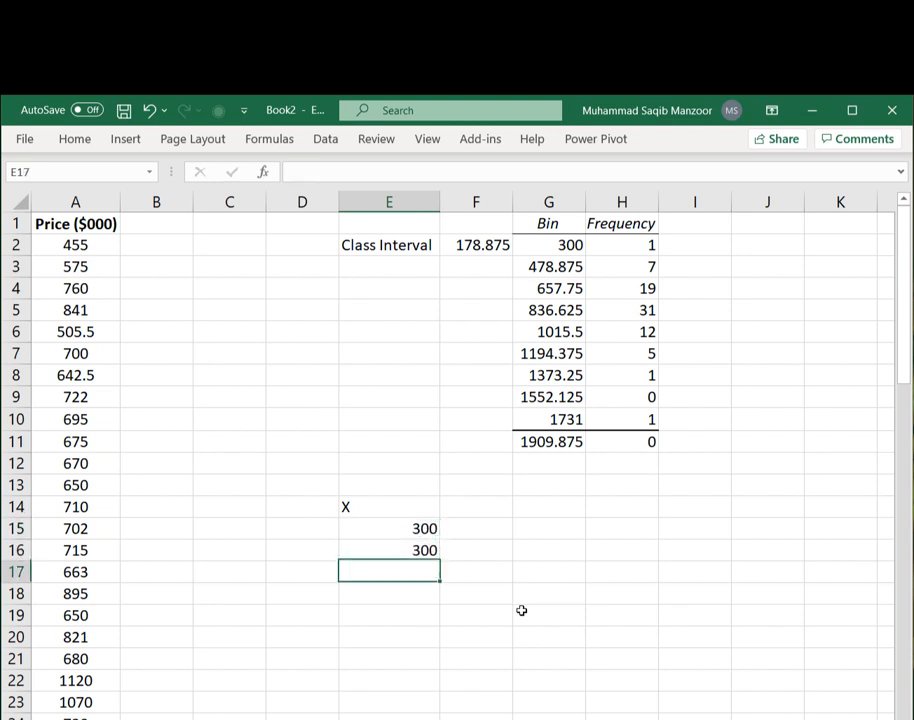
# - Copy the bin value from G3 into E17:E19
pyautogui.click(547, 266)
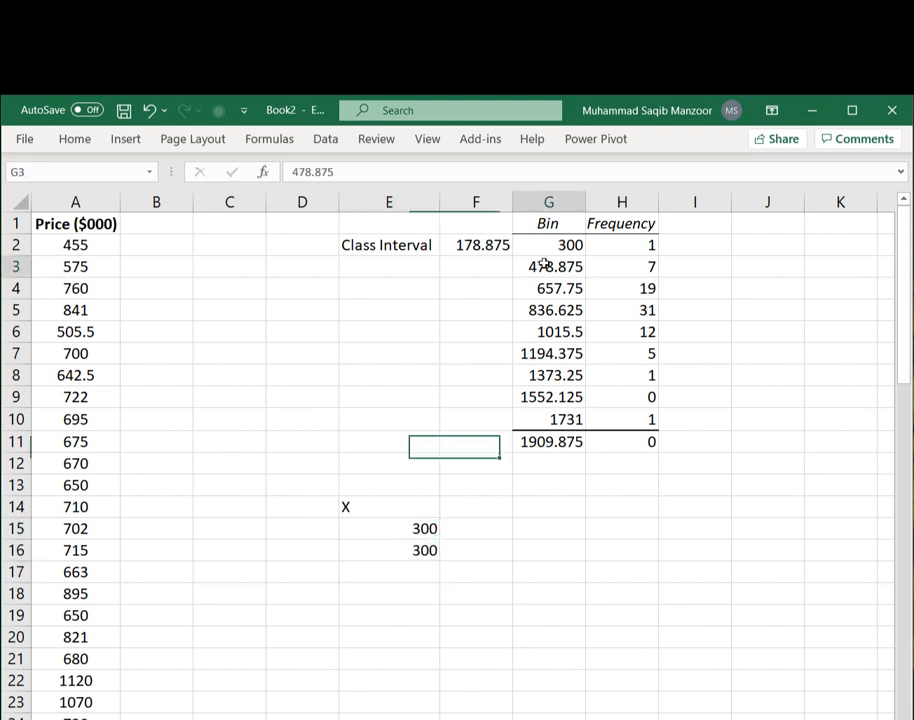
pyautogui.hotkey('ctrl', 'c')
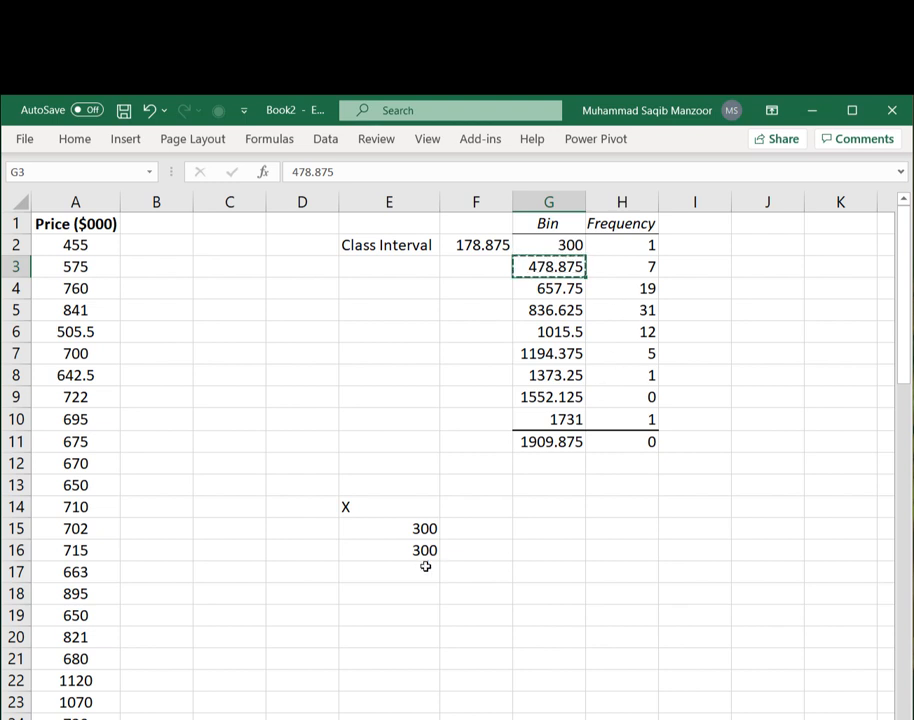
pyautogui.moveTo(426, 567); pyautogui.dragTo(424, 622)
pyautogui.hotkey('ctrl', 'v')
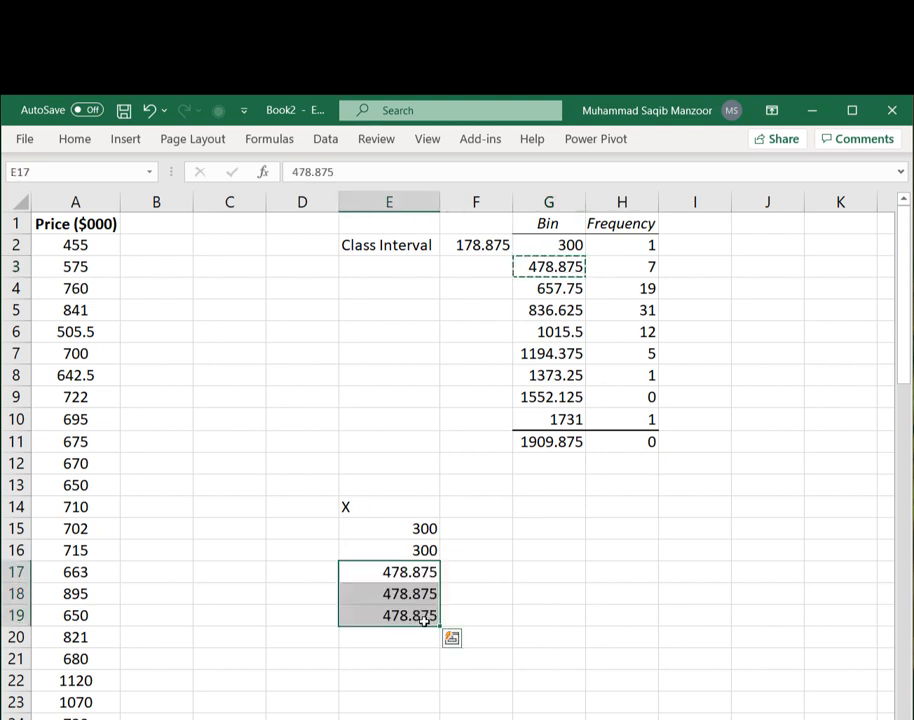
# - Copy the bin value 657.75 from G4 into E20:E22 of the X column
pyautogui.click(540, 291)
pyautogui.press('Escape')
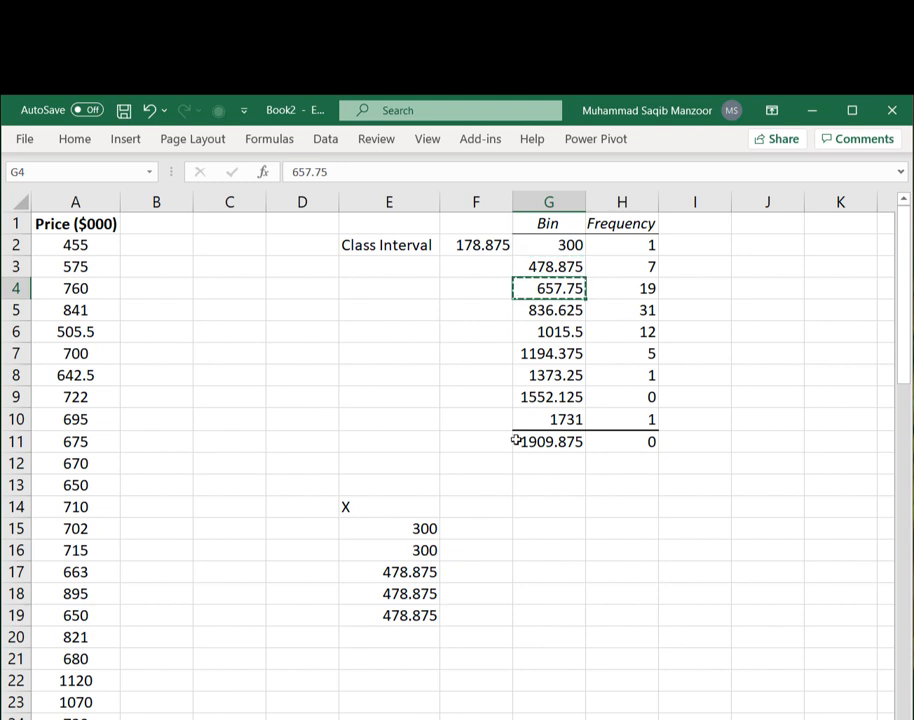
pyautogui.scroll(-2, 504, 453)
pyautogui.scroll(-1, 450, 465)
pyautogui.click(426, 446)
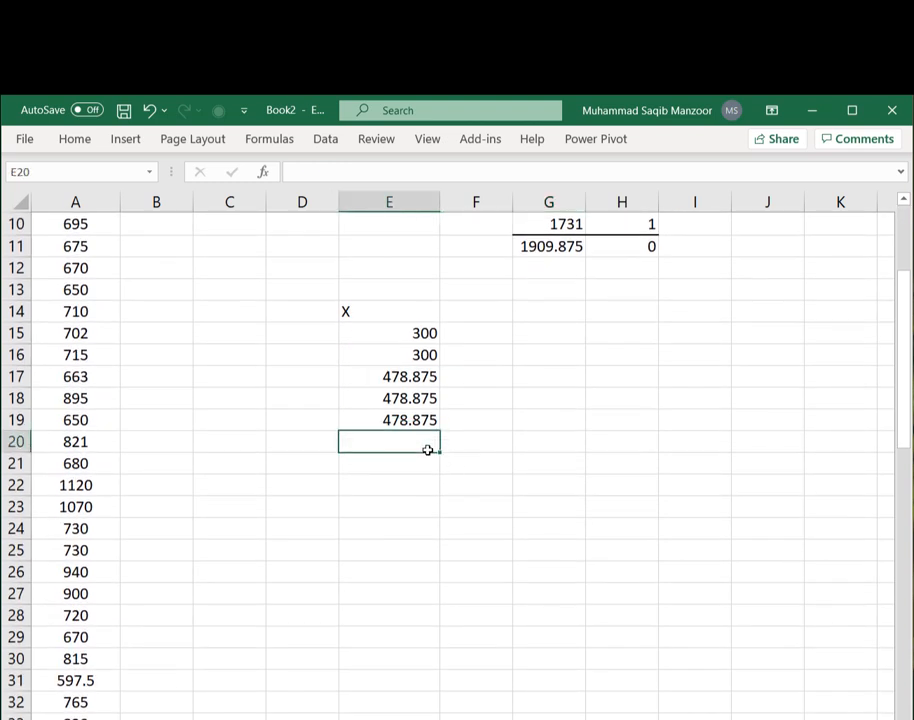
pyautogui.moveTo(426, 447); pyautogui.dragTo(422, 485)
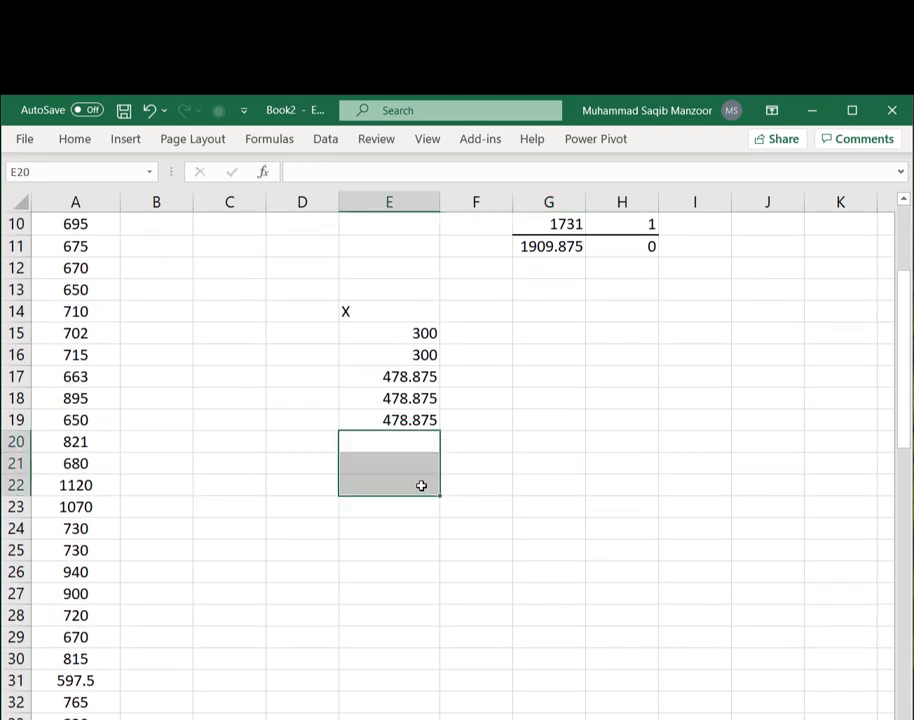
pyautogui.hotkey('ctrl', 'v')
# - Copy the bin value 836.625 from G5 into E23:E25 of the X column
pyautogui.scroll(2, 549, 459)
pyautogui.scroll(1, 549, 459)
pyautogui.click(569, 310)
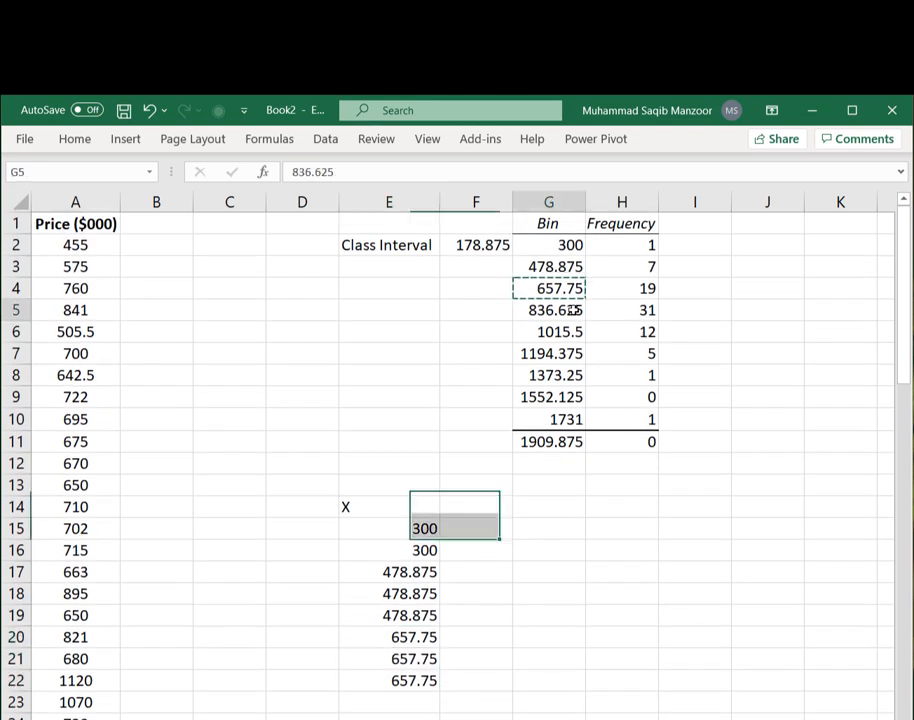
pyautogui.scroll(-3, 530, 510)
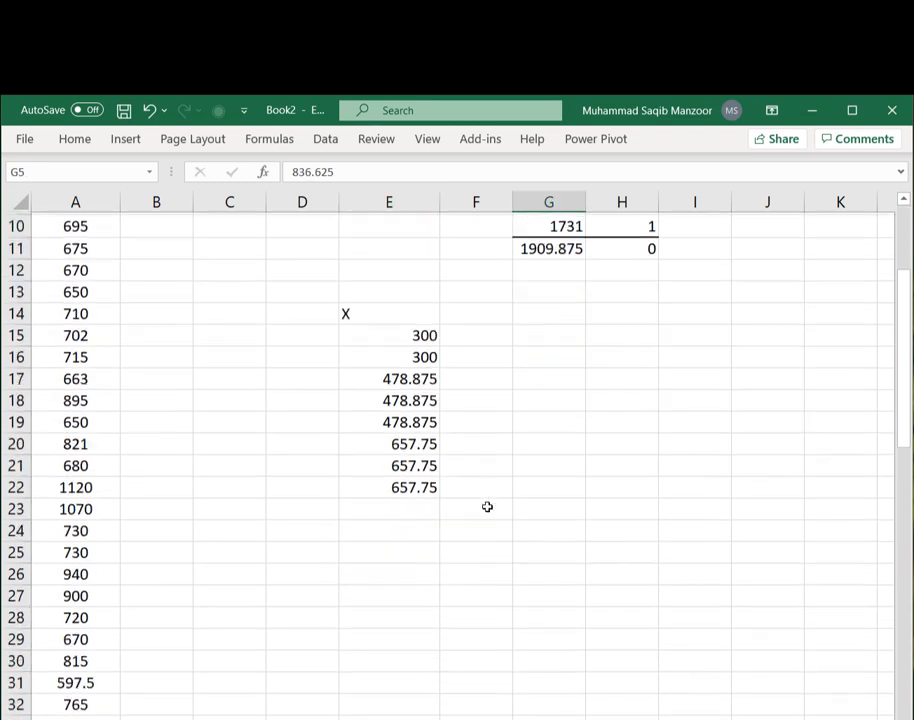
pyautogui.moveTo(422, 508); pyautogui.dragTo(421, 555)
pyautogui.hotkey('ctrl', 'v')
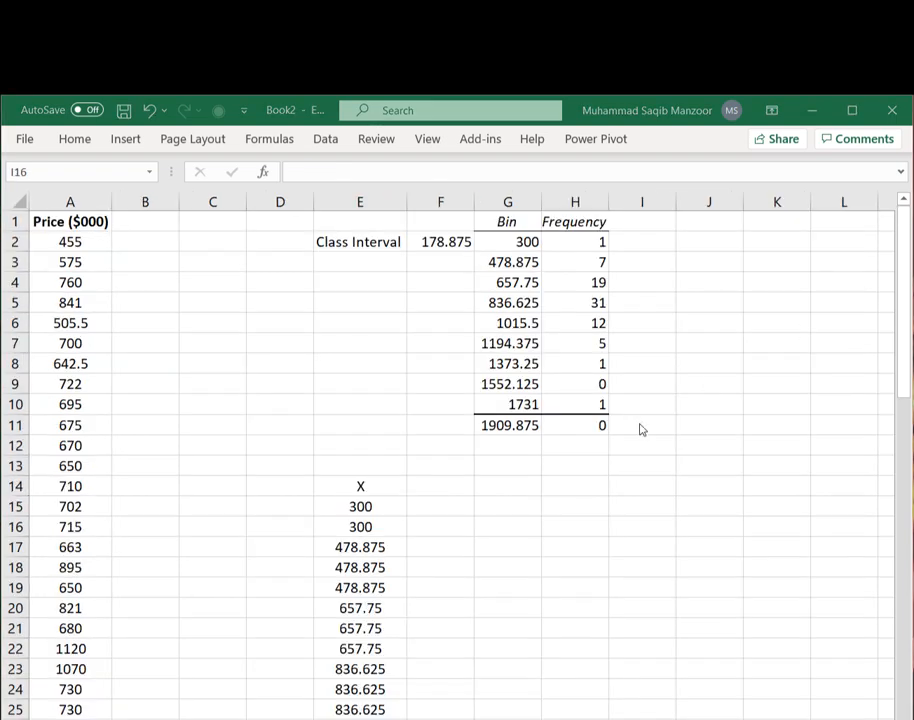
# - Add the header Y in F14 next to the X column
pyautogui.scroll(-6, 594, 434)
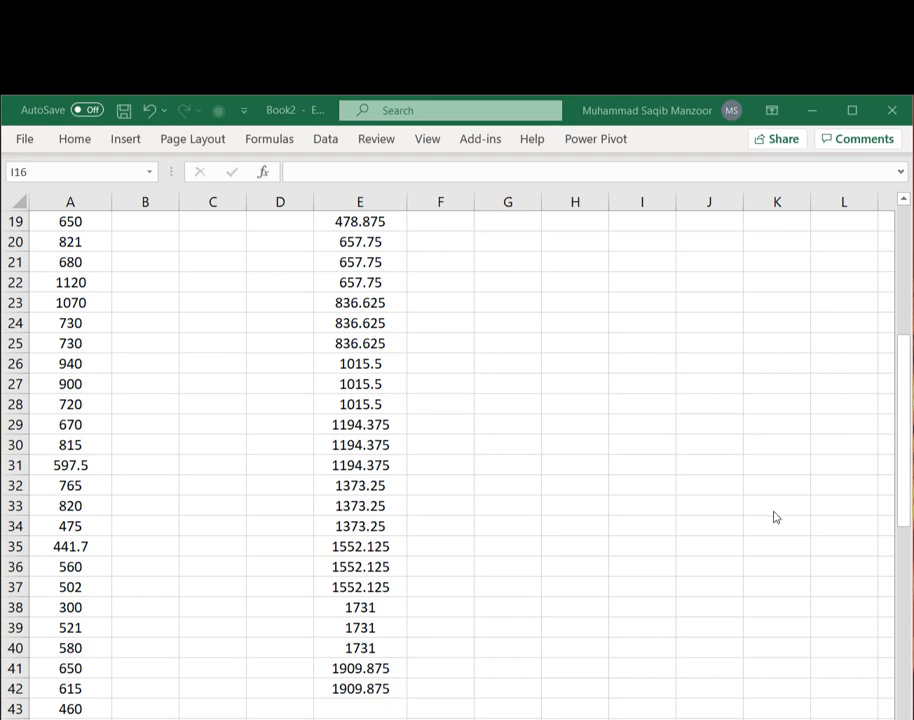
pyautogui.scroll(6, 630, 465)
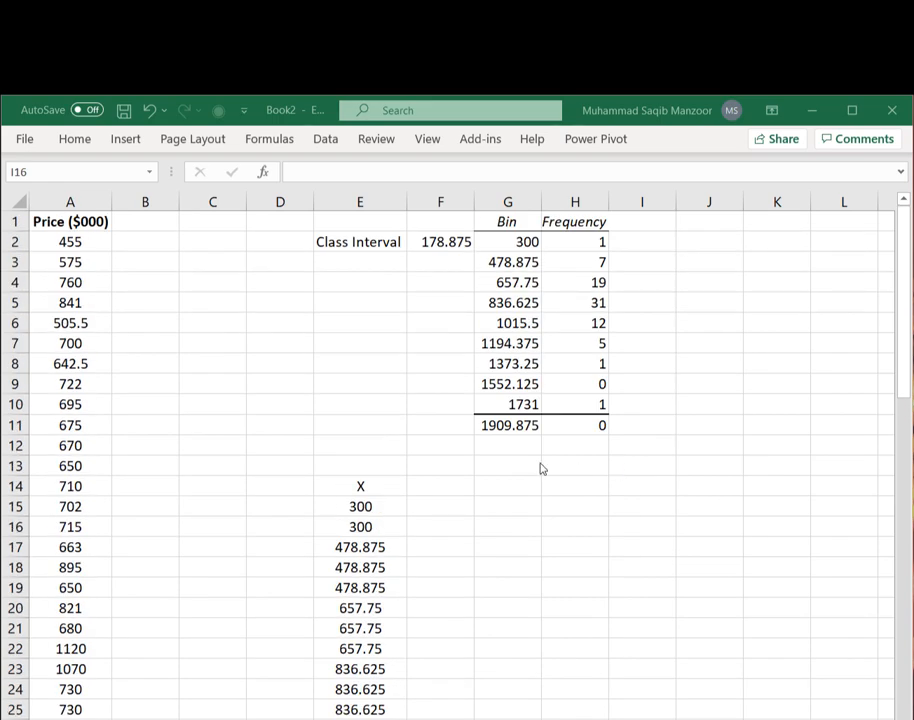
pyautogui.click(428, 487)
pyautogui.write('Y')
pyautogui.press('Return')
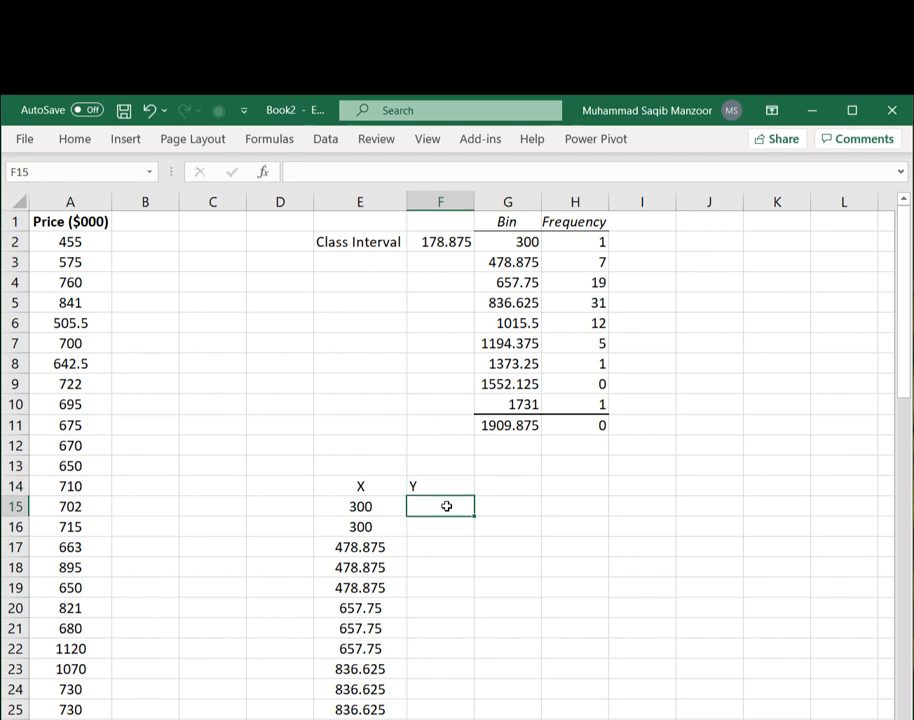
# - Enter the Y values 0, 1, 1 and 0 in F15:F18
pyautogui.write('0')
pyautogui.press('Return')
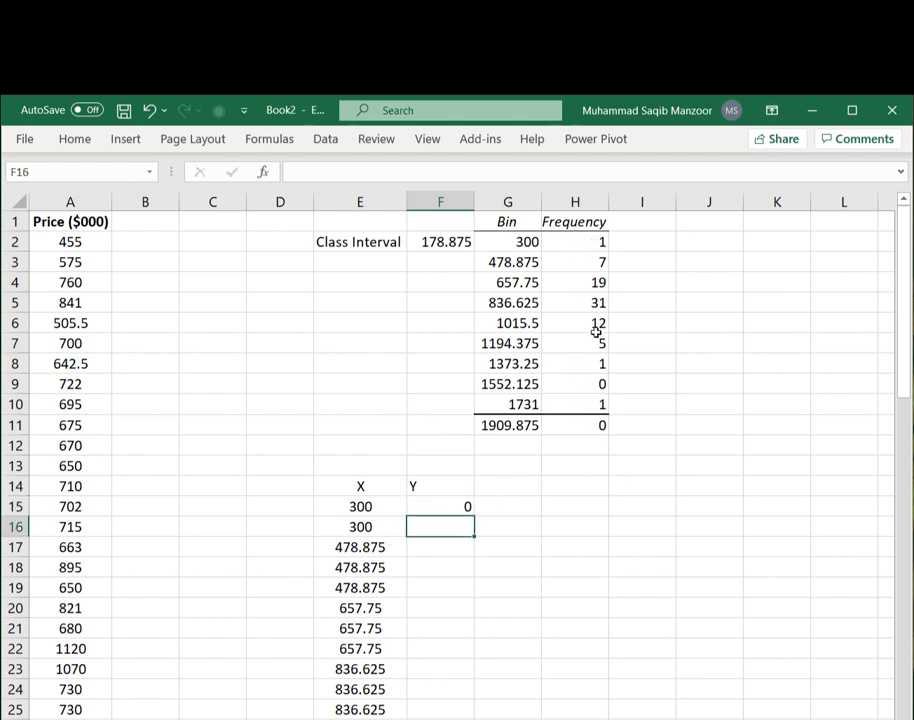
pyautogui.write('1')
pyautogui.press('Return')
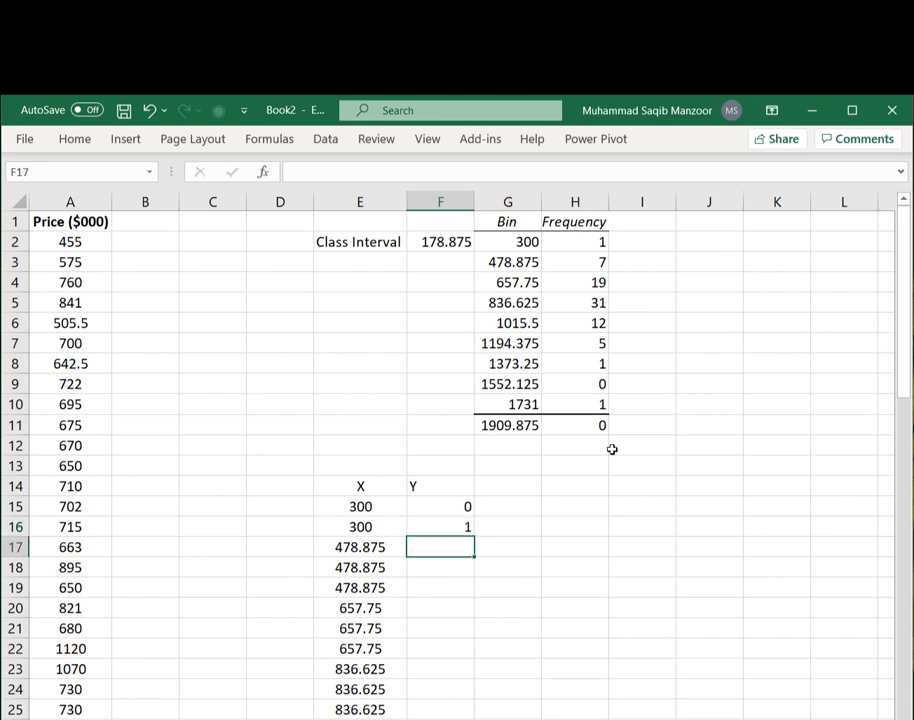
pyautogui.write('1')
pyautogui.press('Return')
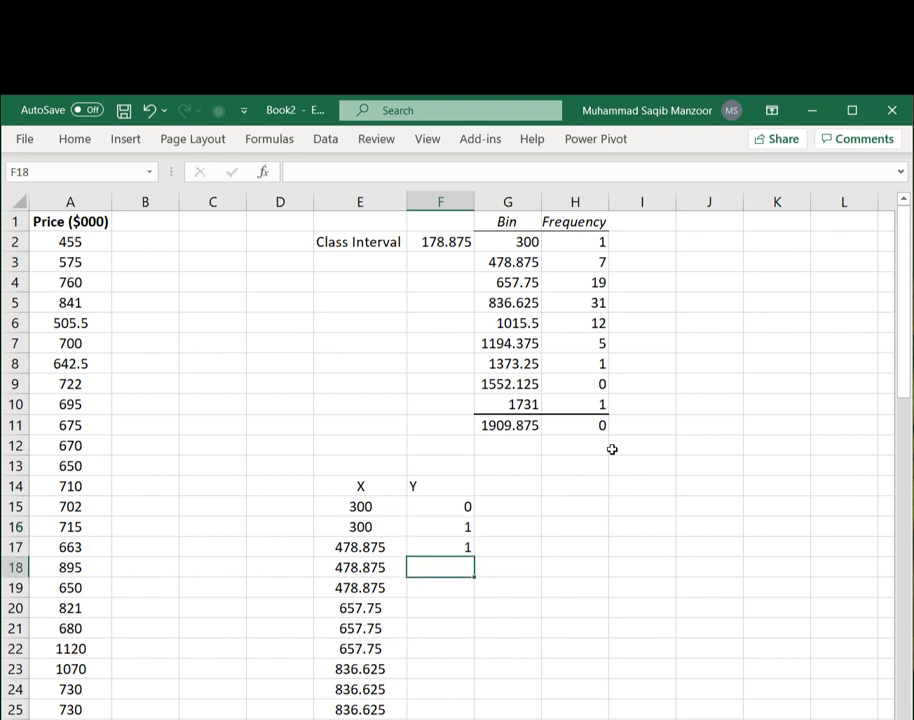
pyautogui.write('0')
pyautogui.press('Return')
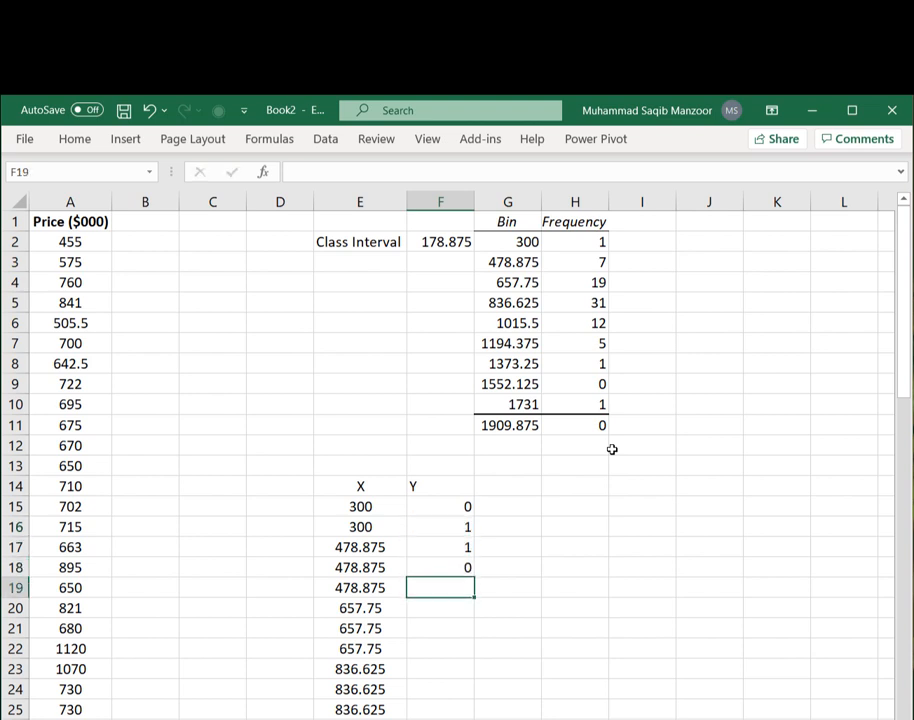
# - Enter the Y values 7, 7, 0, 19 and 19 in F19:F23
pyautogui.write('77')
pyautogui.press('Return')
pyautogui.write('7')
pyautogui.press('Return')
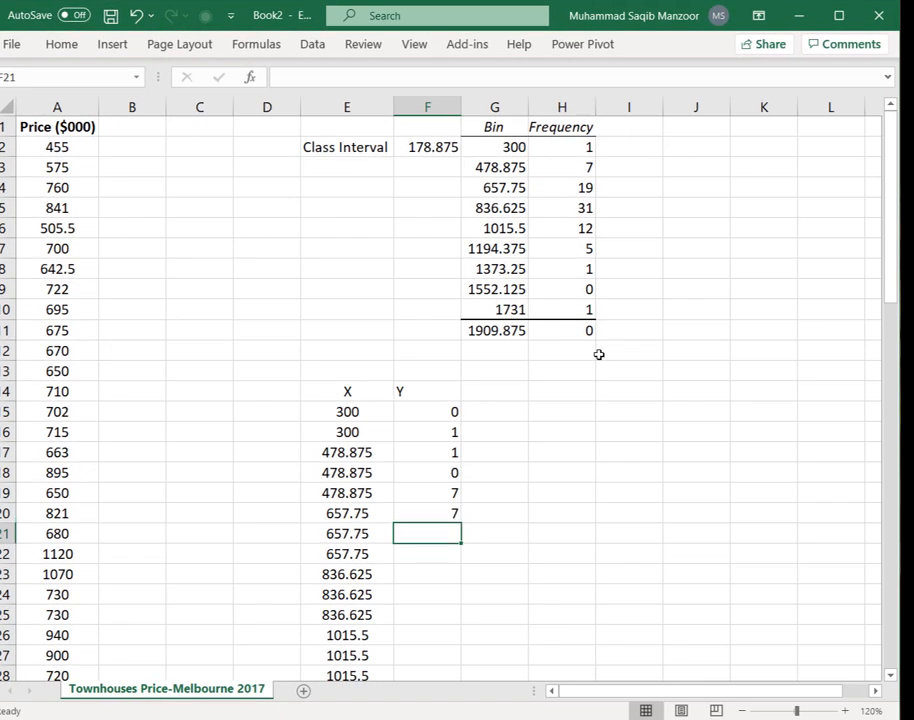
pyautogui.write('0')
pyautogui.press('Return')
pyautogui.write('19')
pyautogui.press('Return')
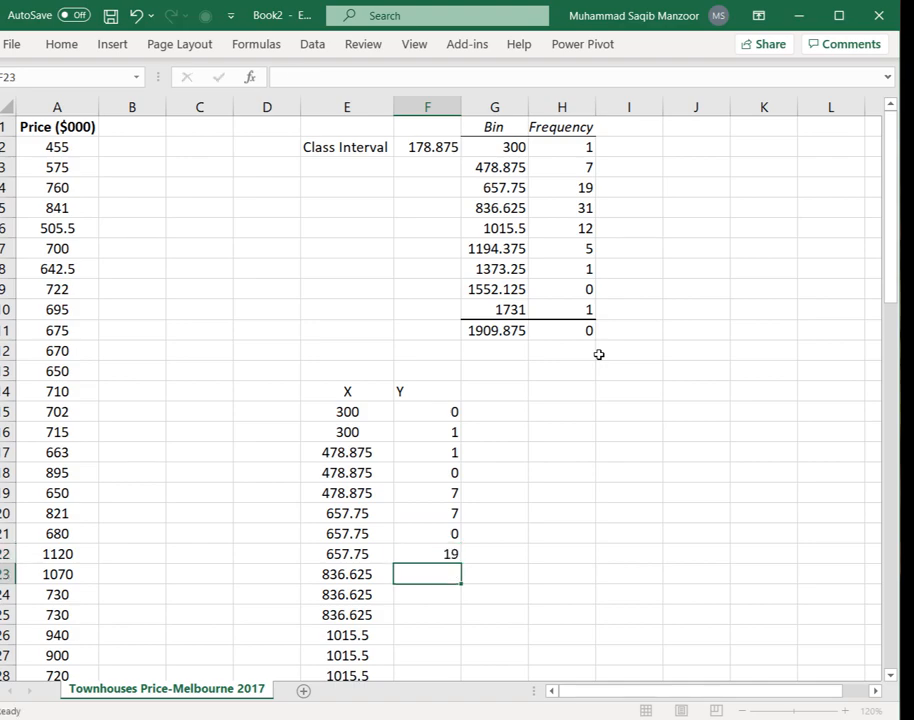
pyautogui.write('19')
pyautogui.press('Return')
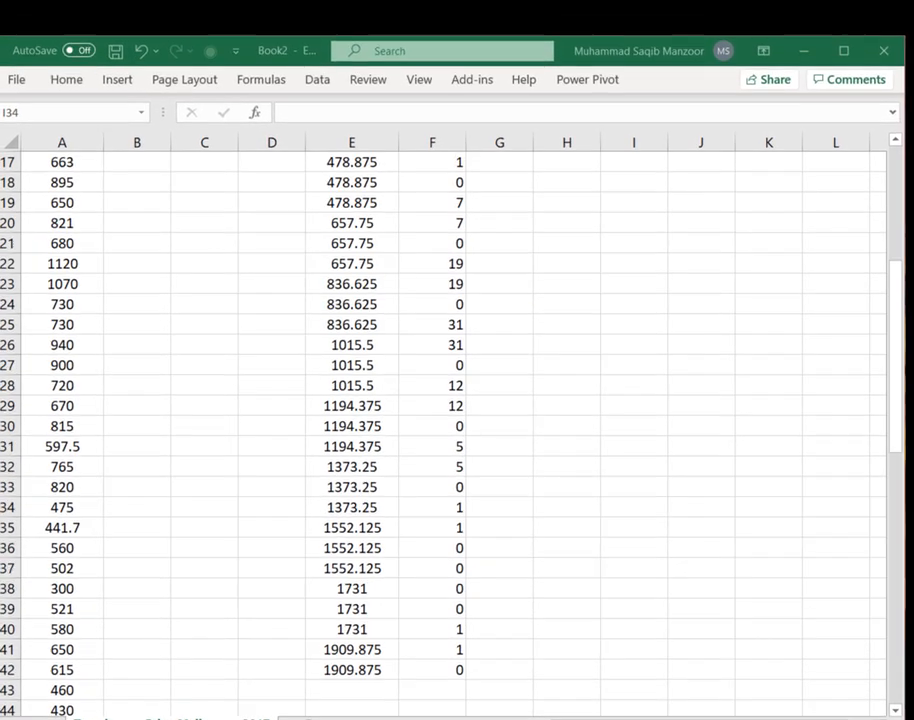
# - Insert a scatter chart with straight lines from the X and Y columns, move it, then delete it
pyautogui.scroll(5, 460, 414)
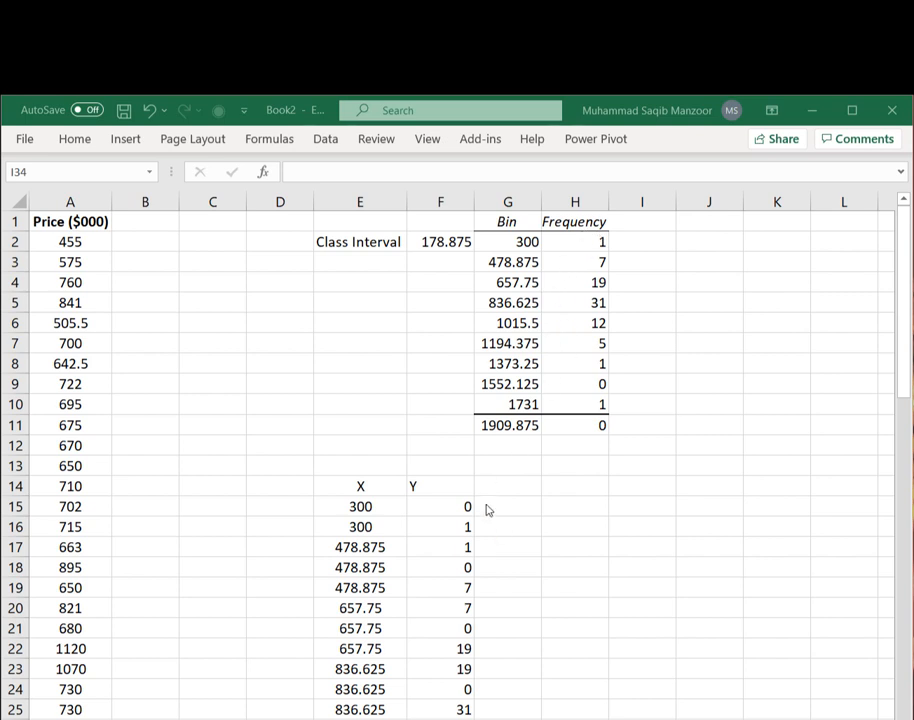
pyautogui.scroll(-1, 438, 494)
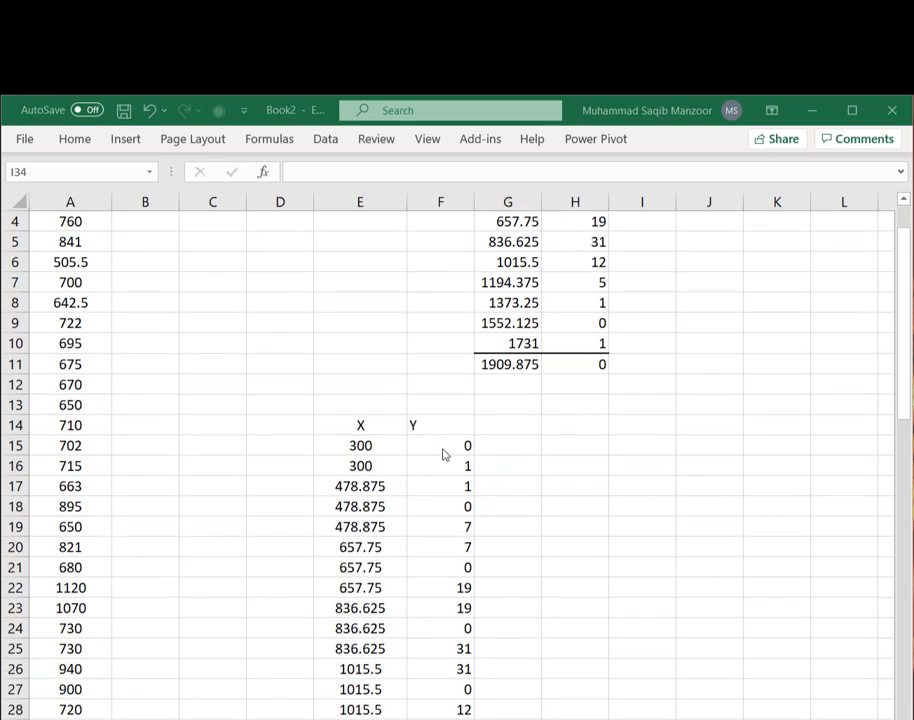
pyautogui.scroll(1, 527, 400)
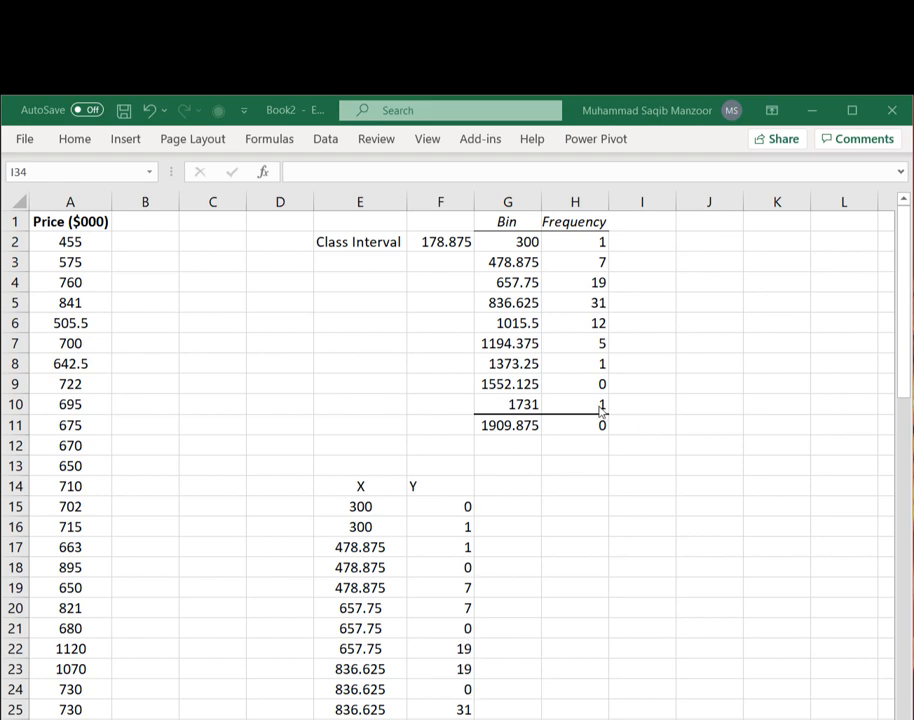
pyautogui.scroll(-6, 581, 524)
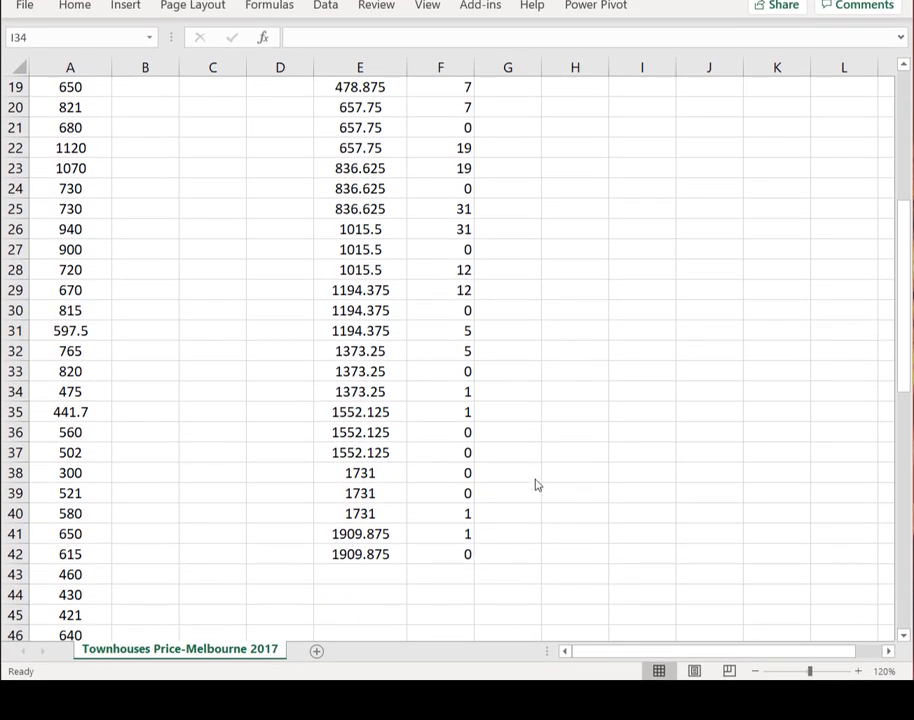
pyautogui.scroll(6, 553, 474)
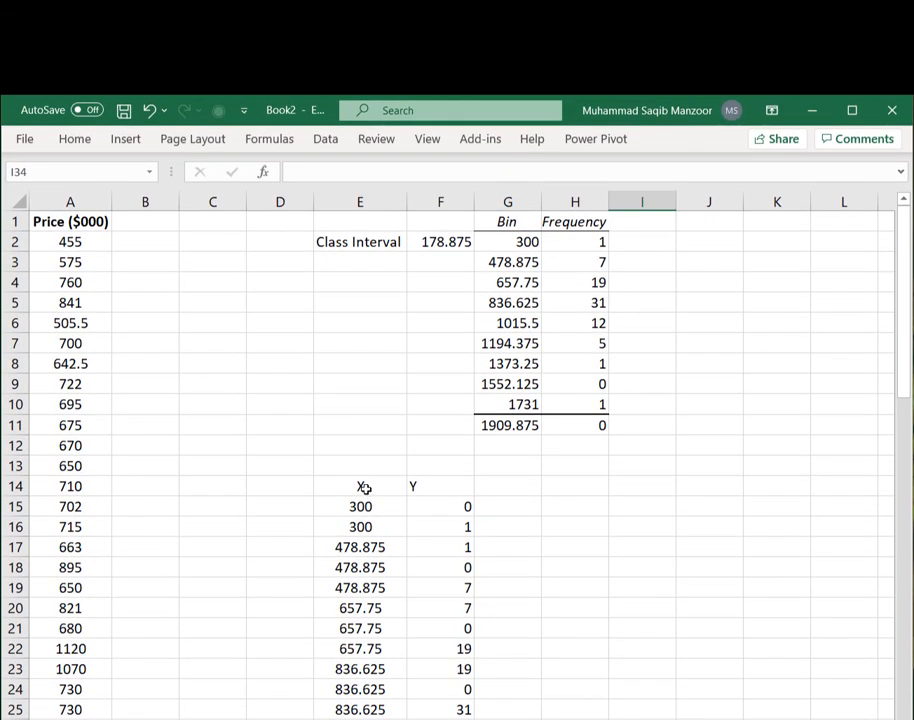
pyautogui.moveTo(365, 488); pyautogui.dragTo(454, 488)
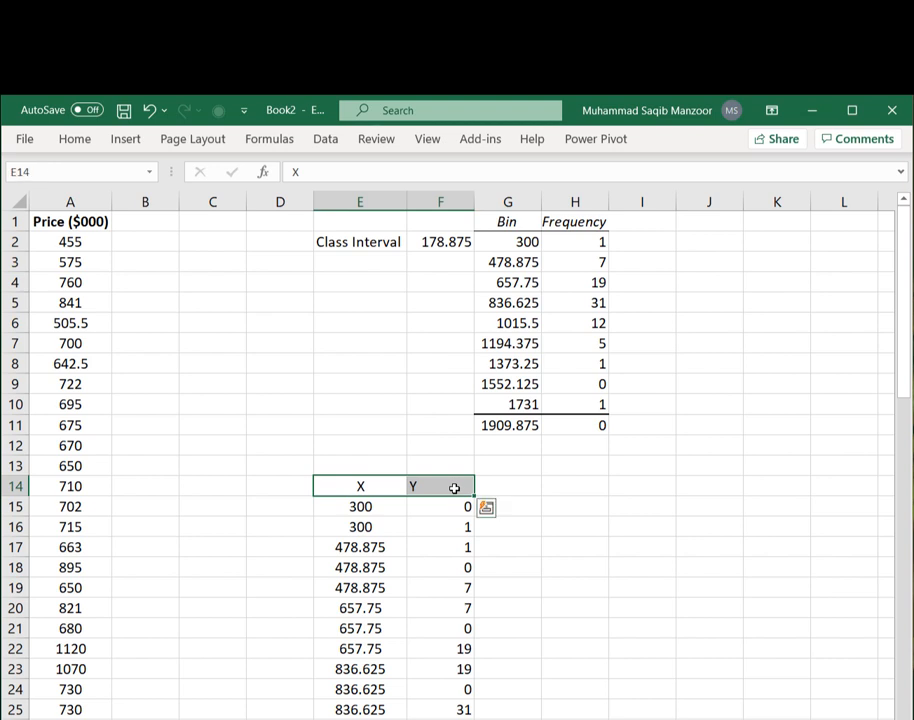
pyautogui.hotkey('ctrl', 'shift', 'Down')
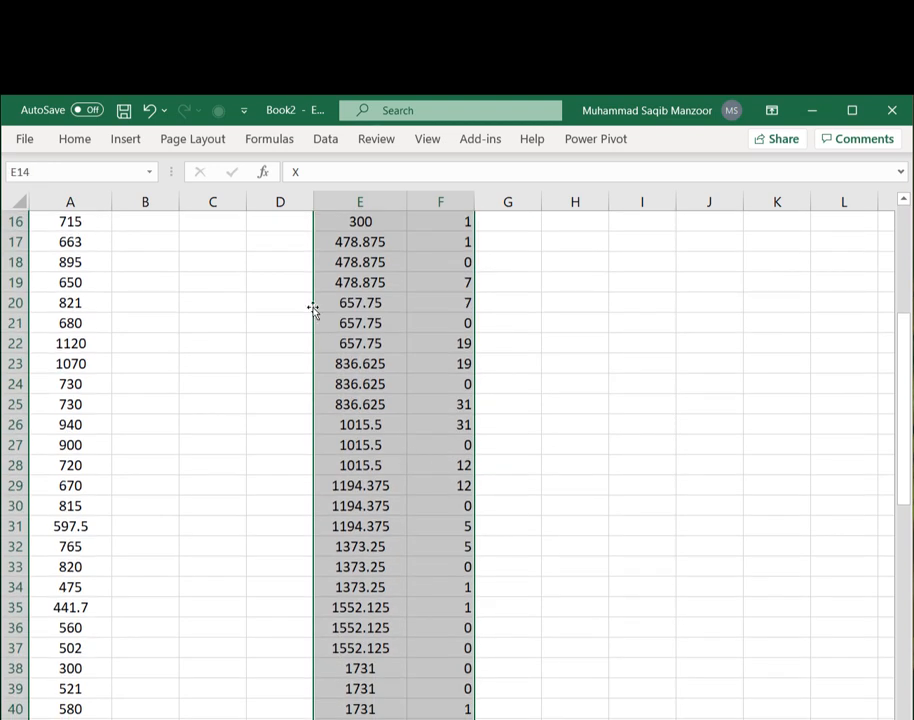
pyautogui.click(128, 142)
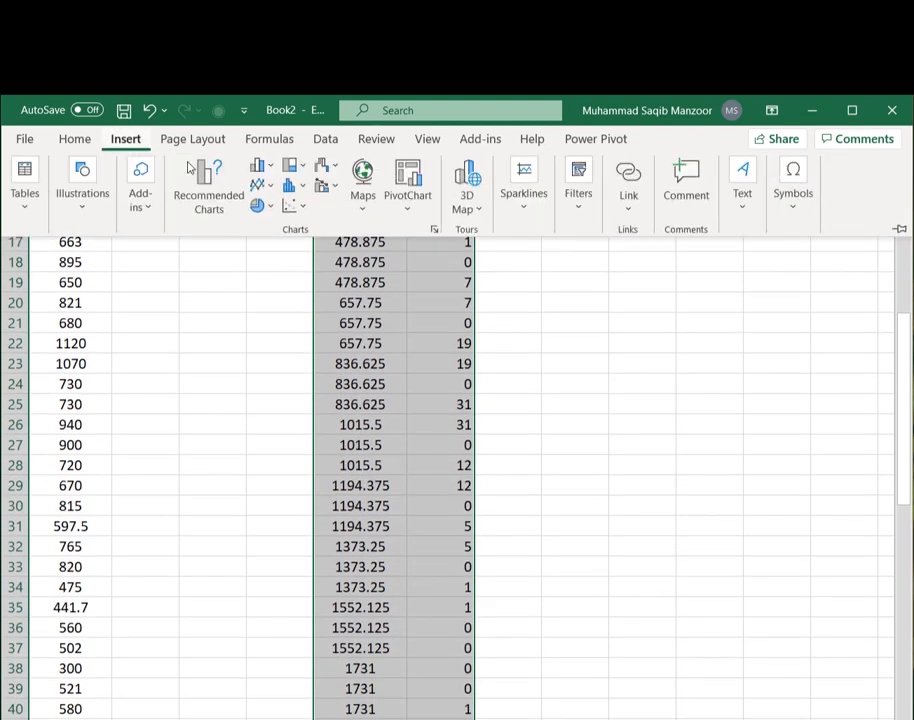
pyautogui.click(289, 208)
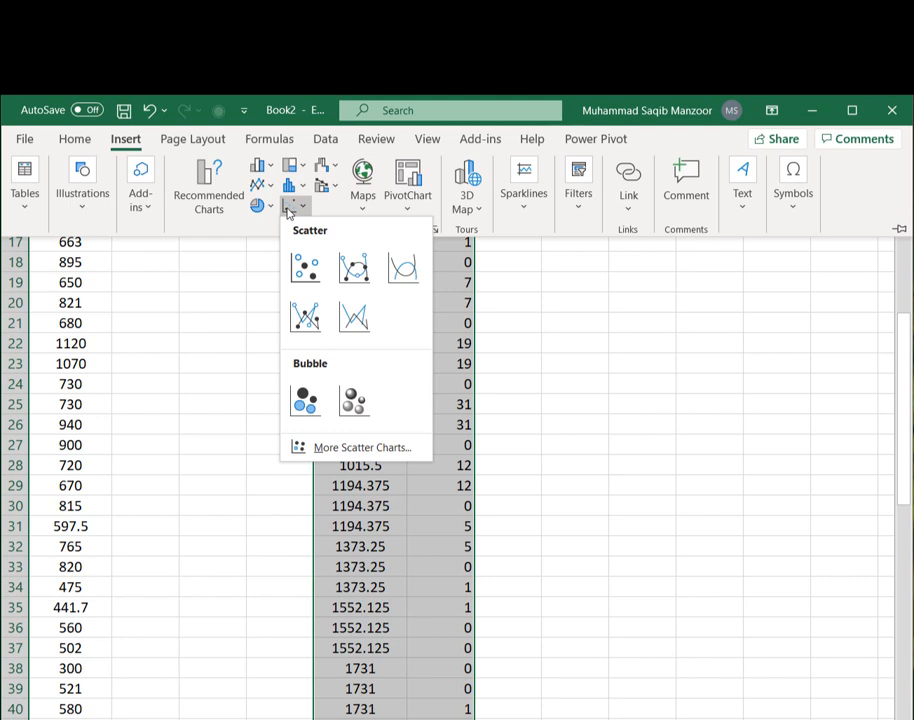
pyautogui.click(353, 317)
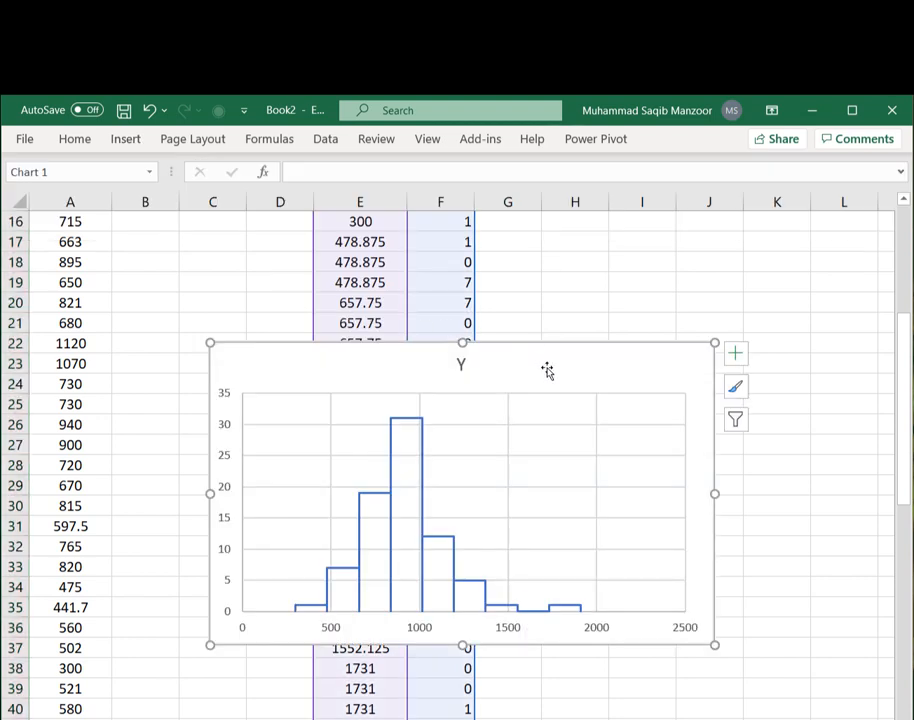
pyautogui.moveTo(547, 369); pyautogui.dragTo(652, 291)
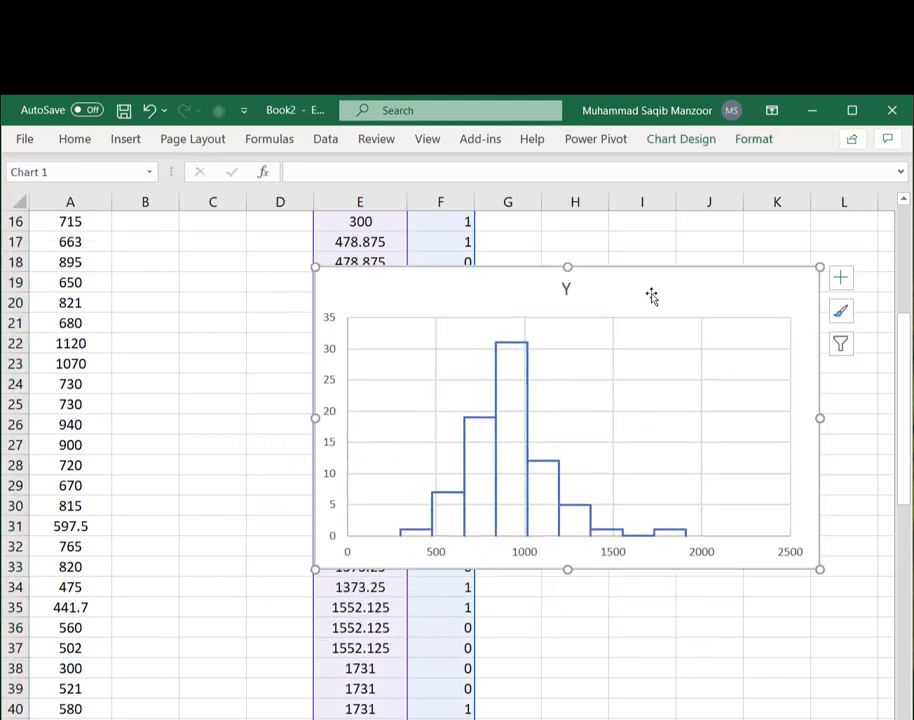
pyautogui.press('Delete')
# - Paste the prepared Townhouses Price ($000) histogram chart below the frequency table
pyautogui.scroll(5, 639, 392)
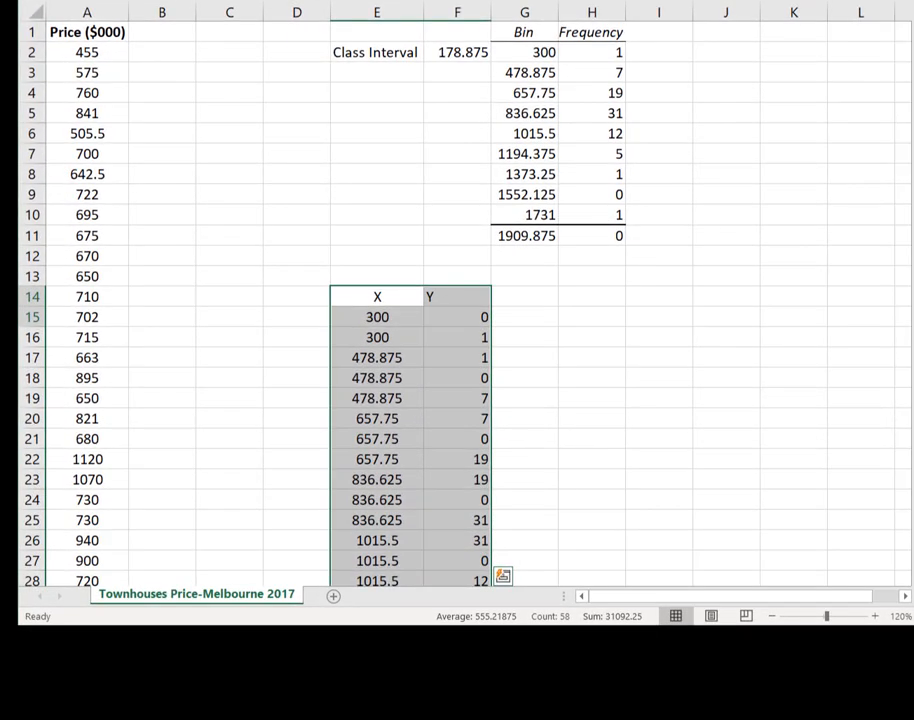
pyautogui.click(538, 274)
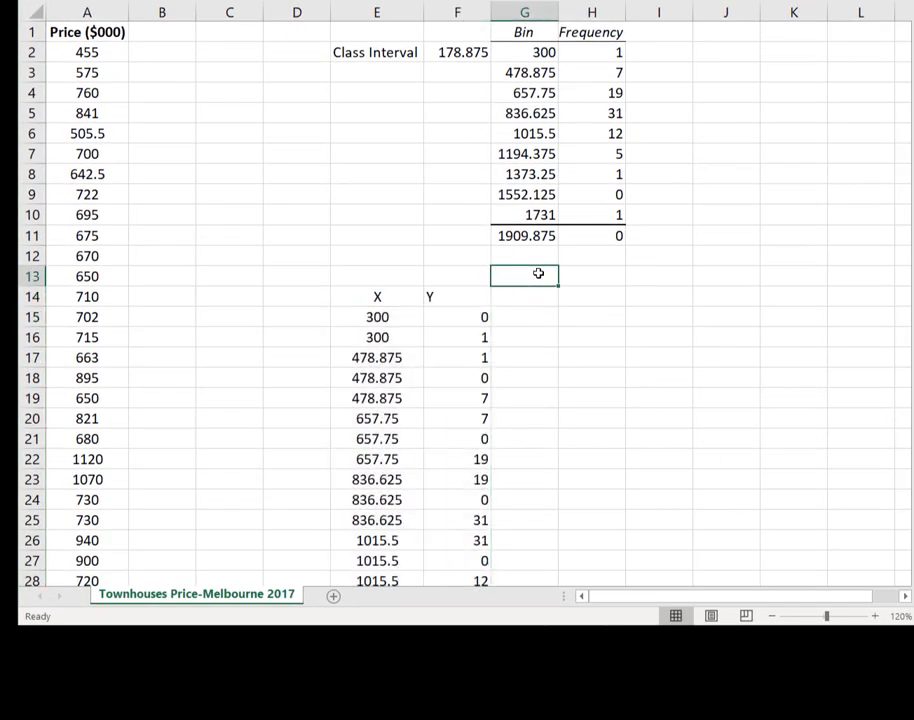
pyautogui.hotkey('ctrl', 'v')
pyautogui.moveTo(577, 298); pyautogui.dragTo(404, 288)
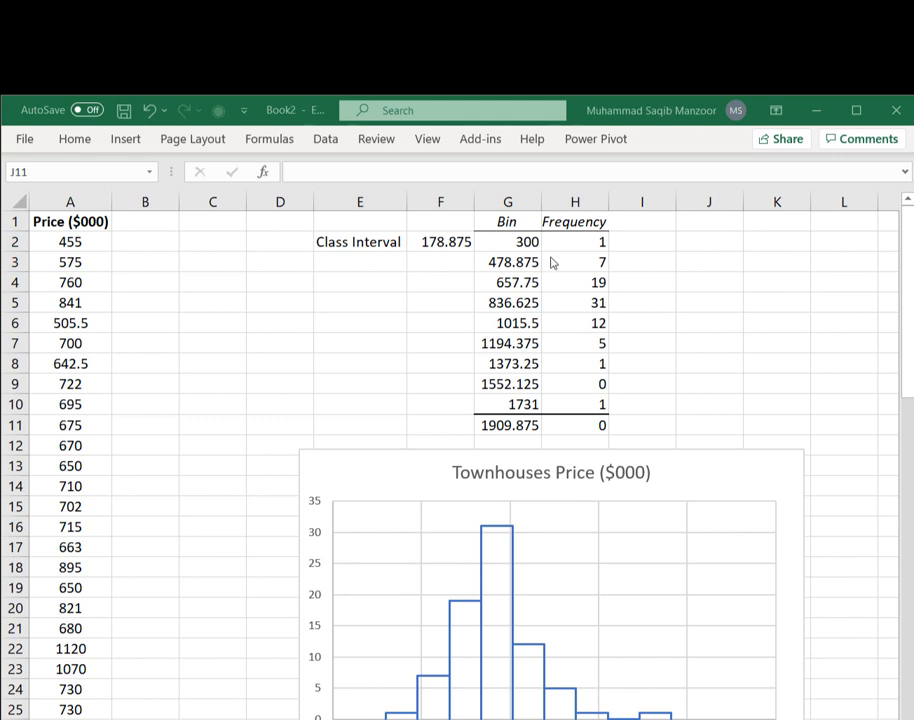
# - Add the labels Mean, SD, Mean-3SD and Mean+3SD in E3:E6 below Class Interval
pyautogui.click(363, 259)
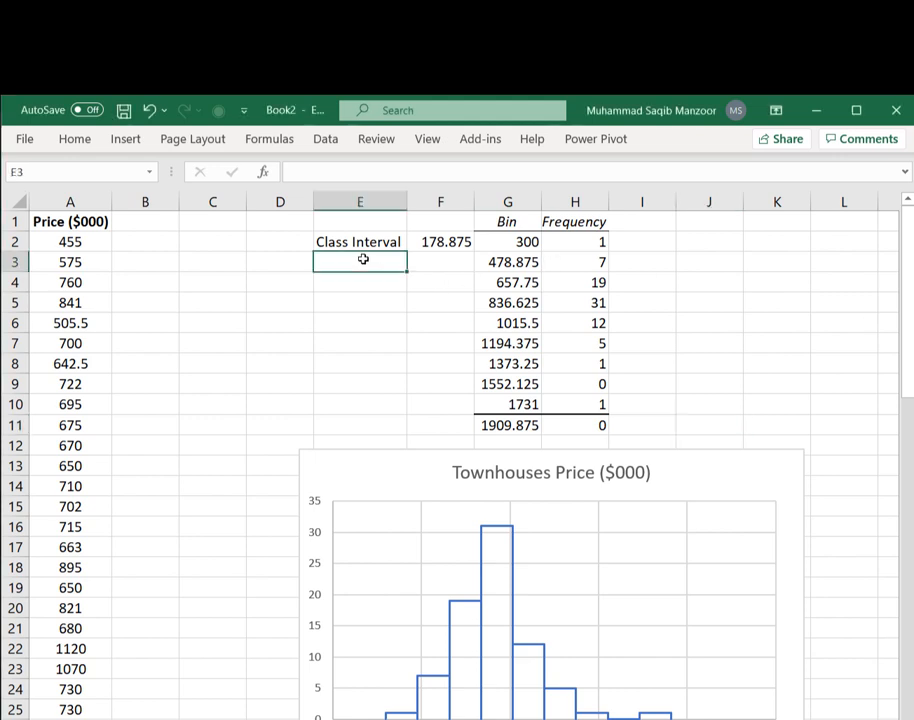
pyautogui.write('Mean')
pyautogui.press('Return')
pyautogui.write('SD')
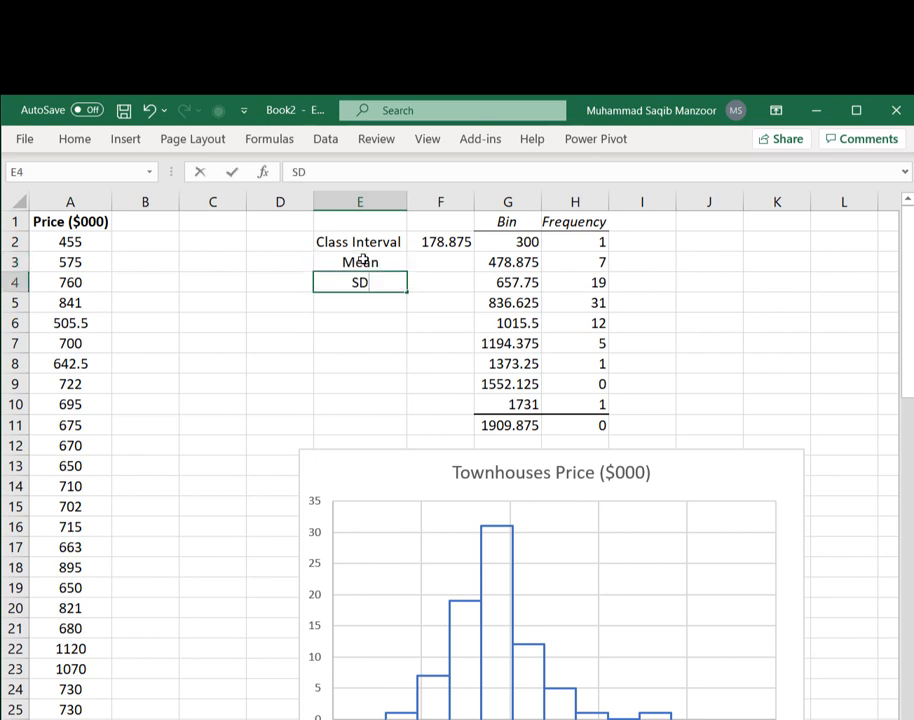
pyautogui.press('Return')
pyautogui.write('Mean-')
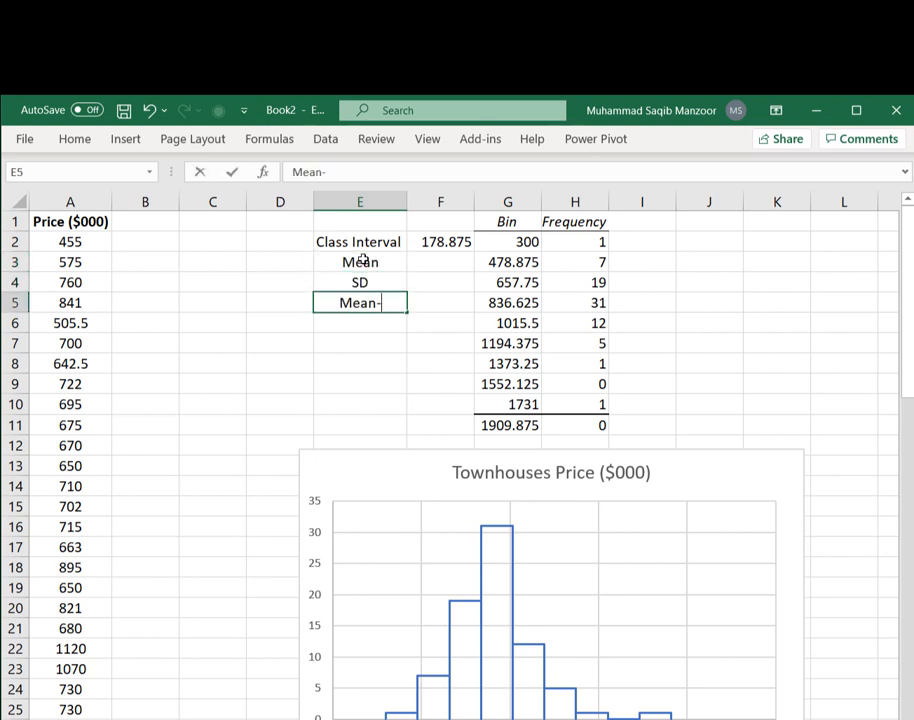
pyautogui.write('3SD')
pyautogui.press('Return')
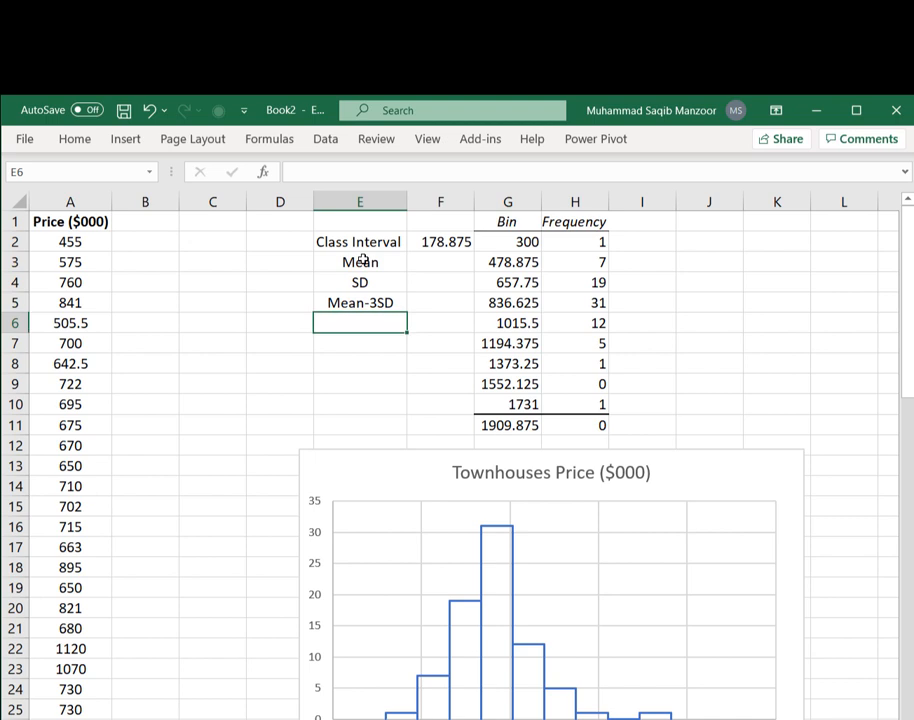
pyautogui.write('Mean+3')
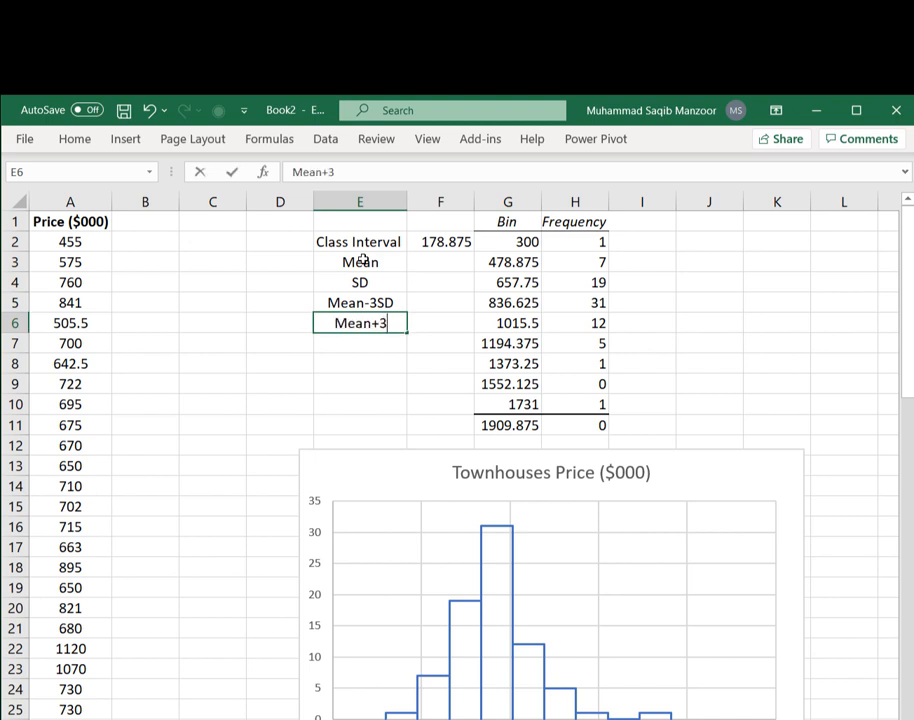
pyautogui.write('SD')
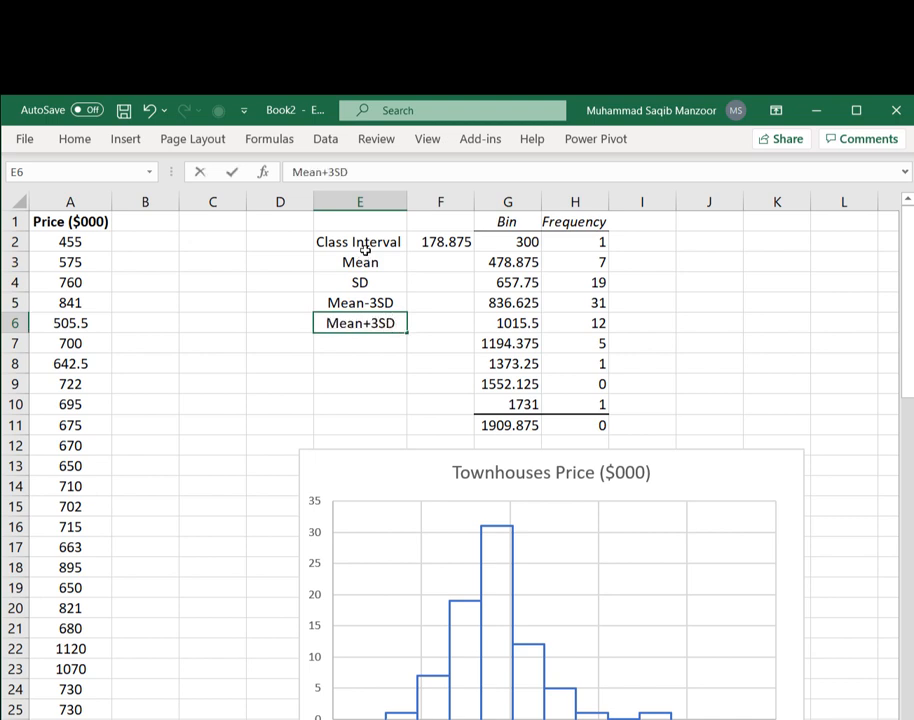
# - Calculate the mean of the price column in F3 with =AVERAGE(A:A)
pyautogui.click(453, 261)
pyautogui.write('=average')
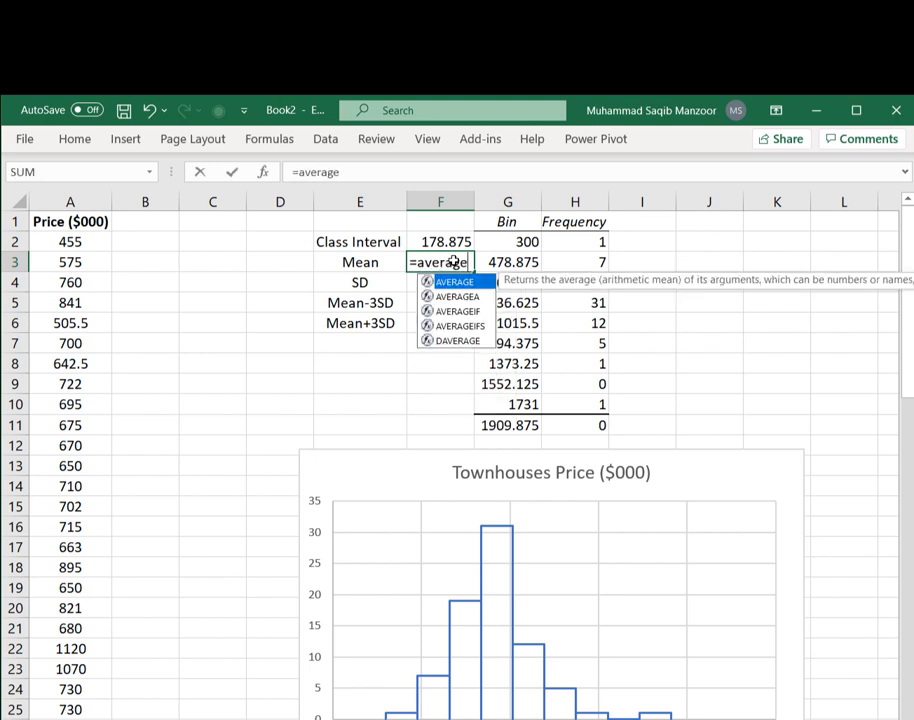
pyautogui.write('(')
pyautogui.click(70, 202)
pyautogui.press('Return')
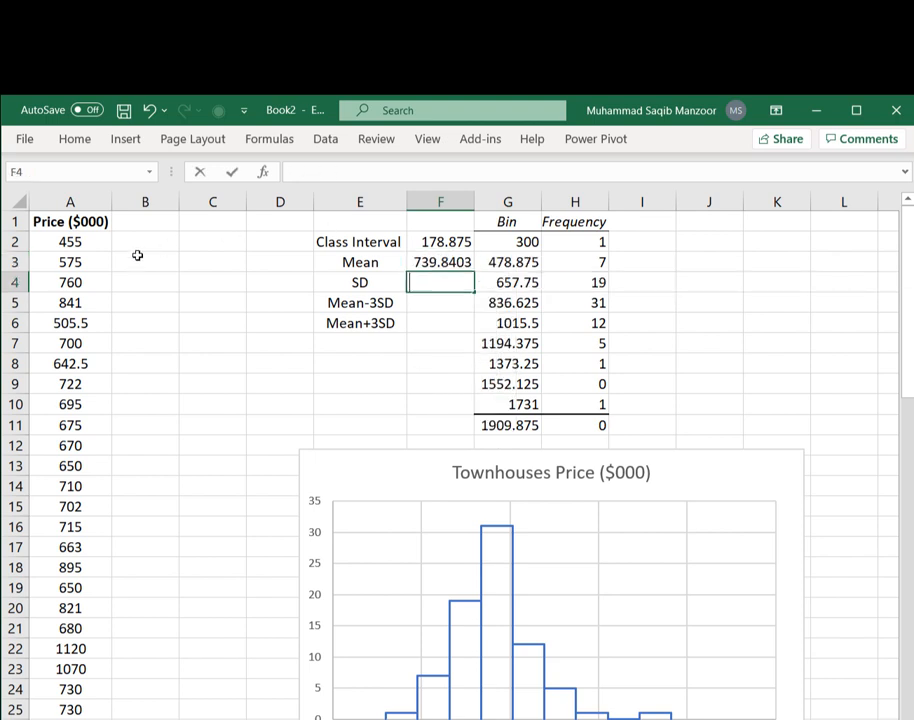
# - Calculate the sample standard deviation of the prices in F4 with STDEV.S over A2 to the end of the data
pyautogui.write('=stdev')
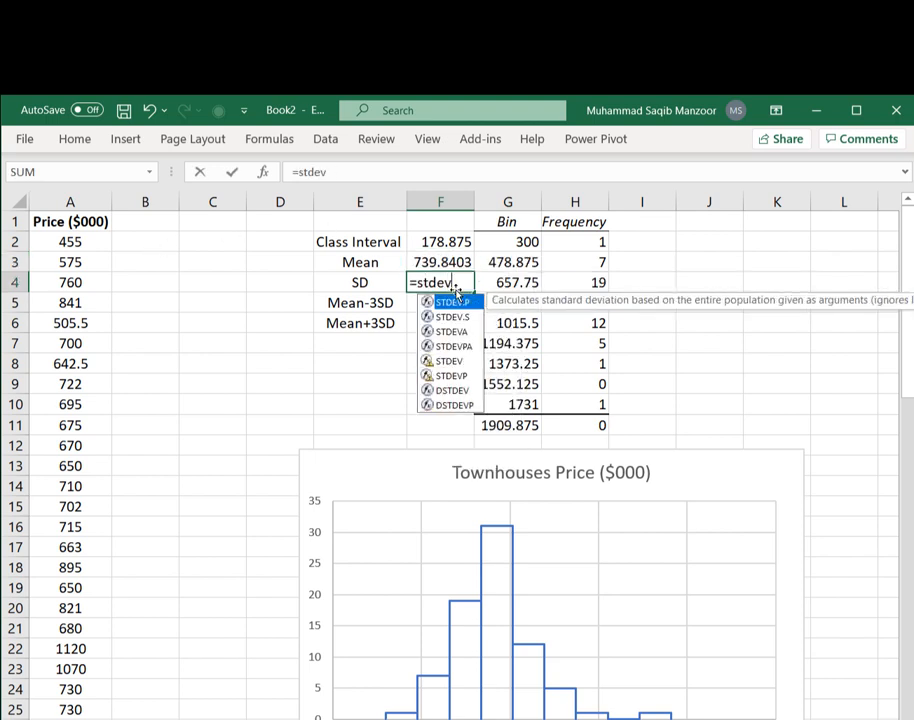
pyautogui.write('.s(')
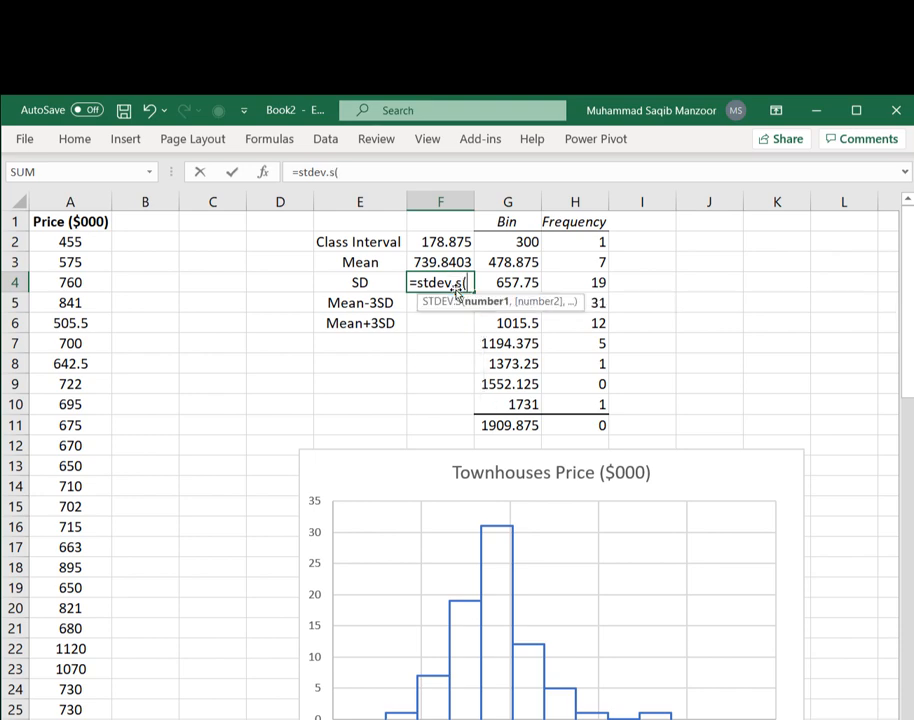
pyautogui.click(57, 241)
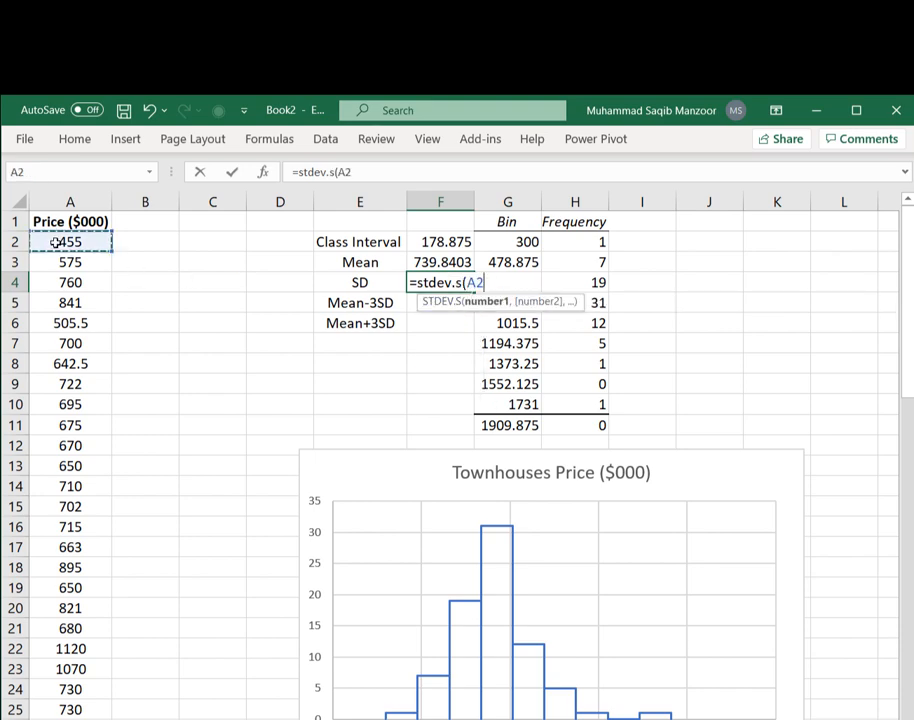
pyautogui.hotkey('ctrl', 'shift', 'Down')
pyautogui.press('Return')
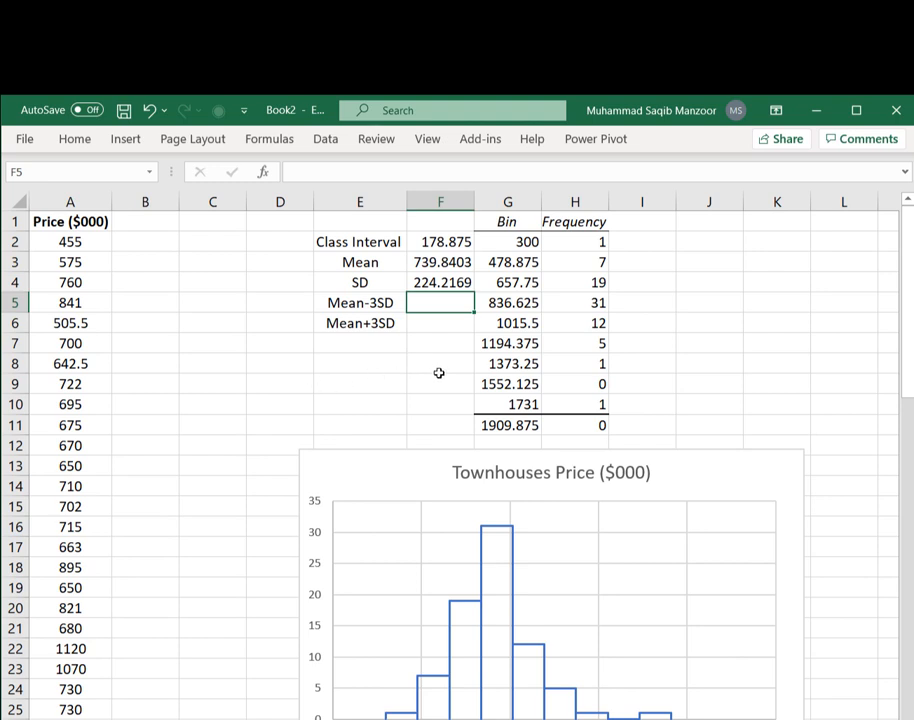
# - Compute Mean-3SD in F5 with the formula =F3-3*F4
pyautogui.write('=')
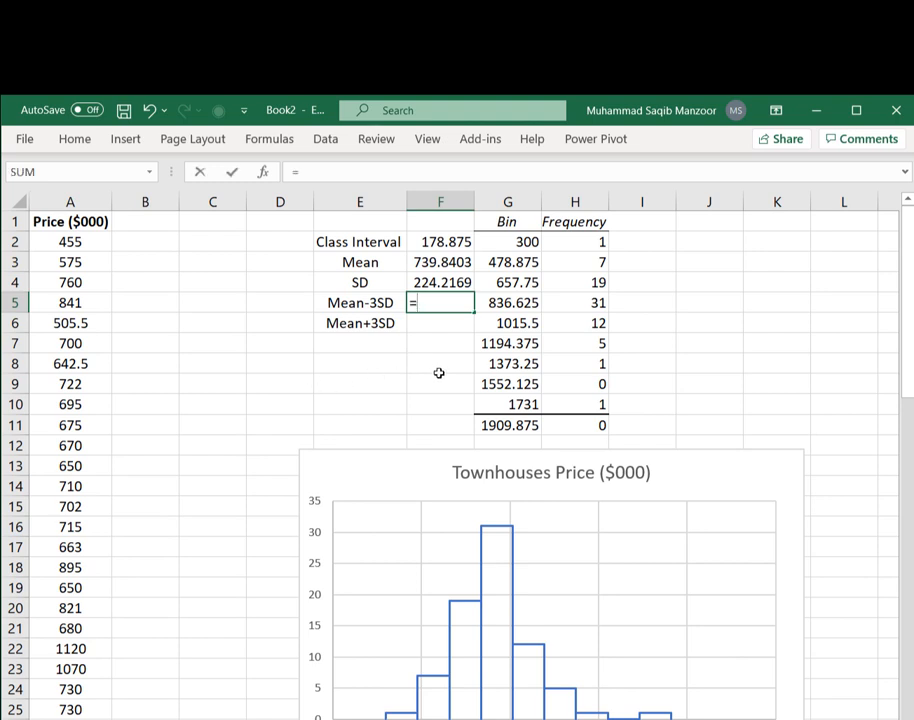
pyautogui.click(429, 261)
pyautogui.write('-')
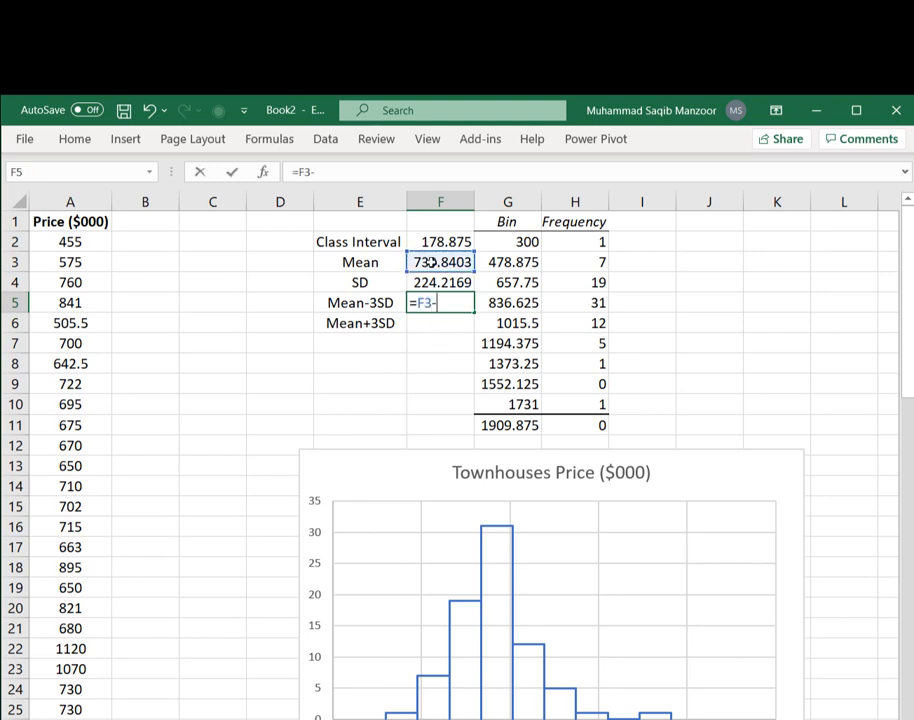
pyautogui.write('3*')
pyautogui.click(437, 282)
pyautogui.press('Return')
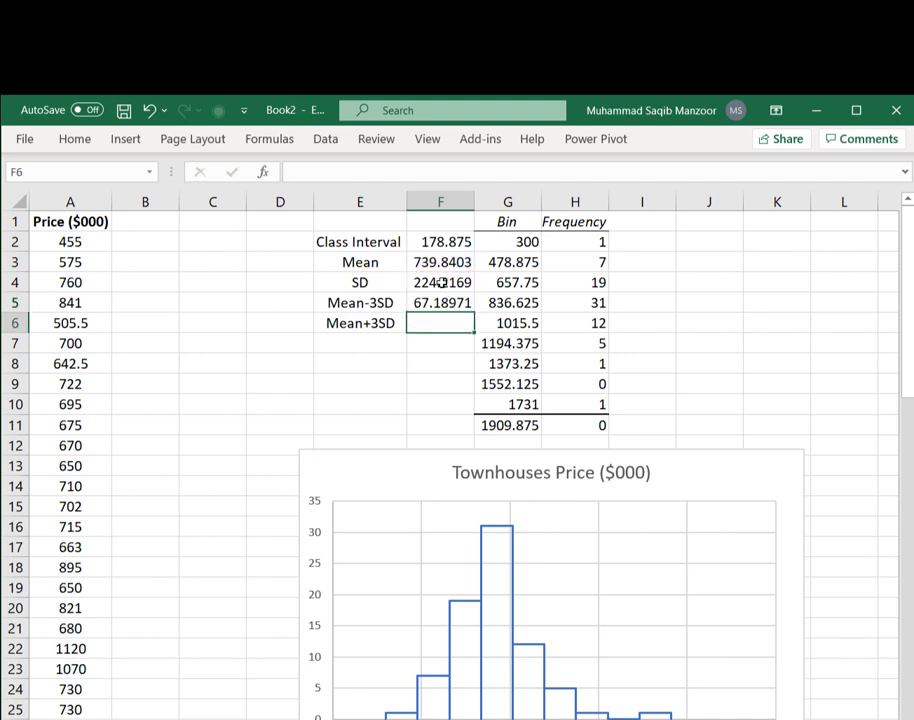
# - Compute Mean+3SD in F6 with the formula =F3+3*F4
pyautogui.write('=')
pyautogui.click(447, 262)
pyautogui.press('Escape')
pyautogui.write('=')
pyautogui.click(446, 281)
pyautogui.click(441, 266)
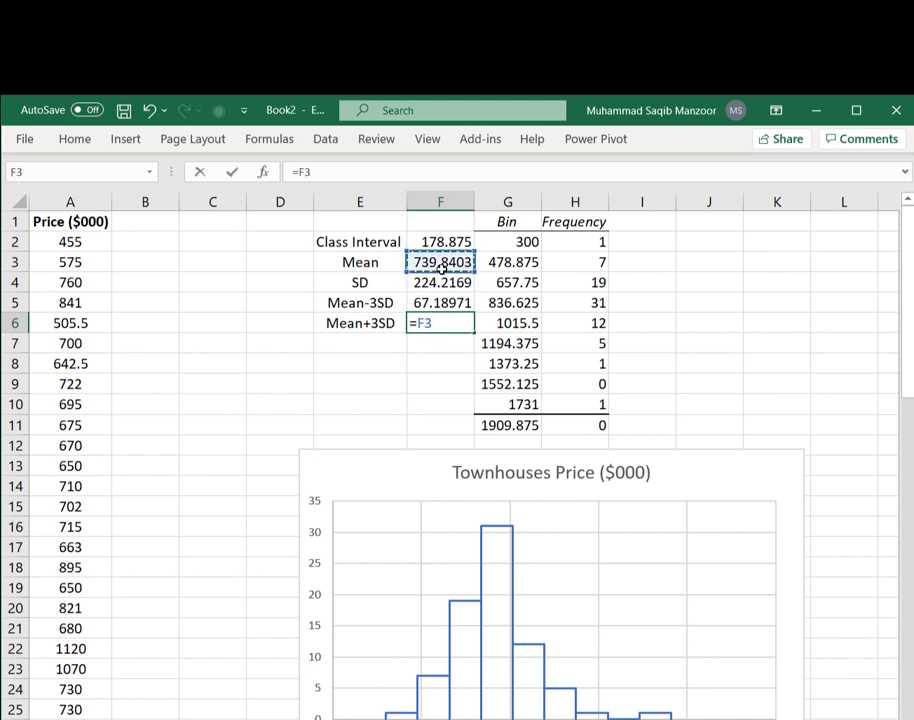
pyautogui.write('+')
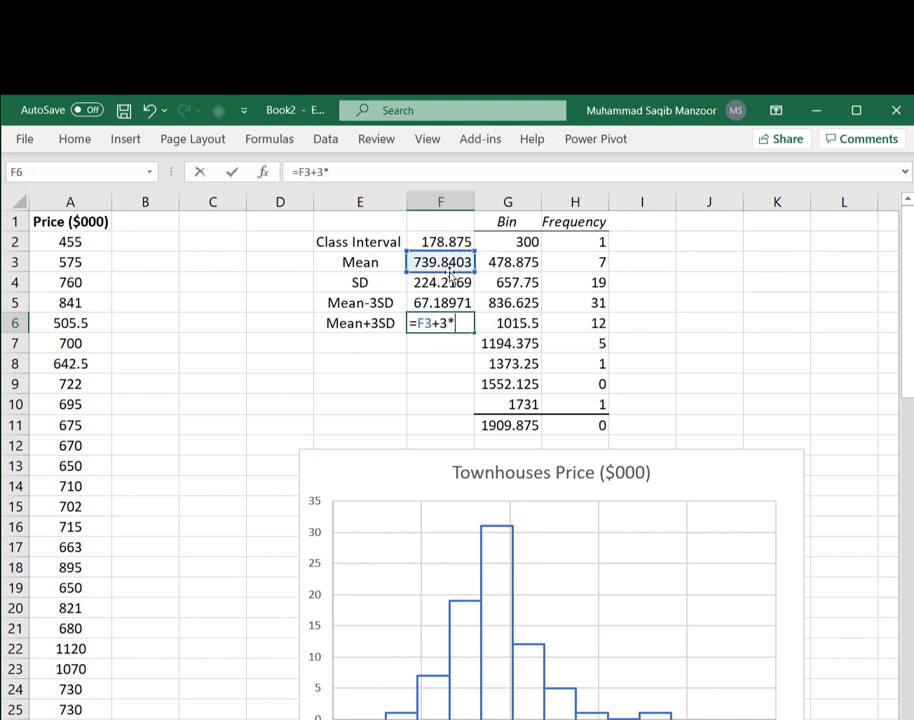
pyautogui.write('3*')
pyautogui.click(421, 283)
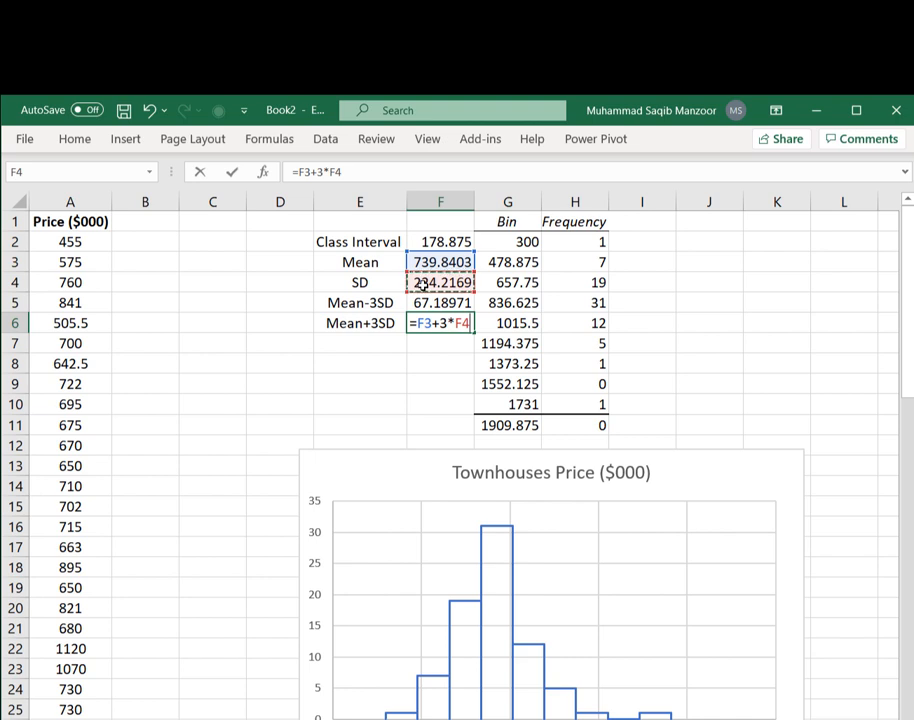
pyautogui.press('Return')
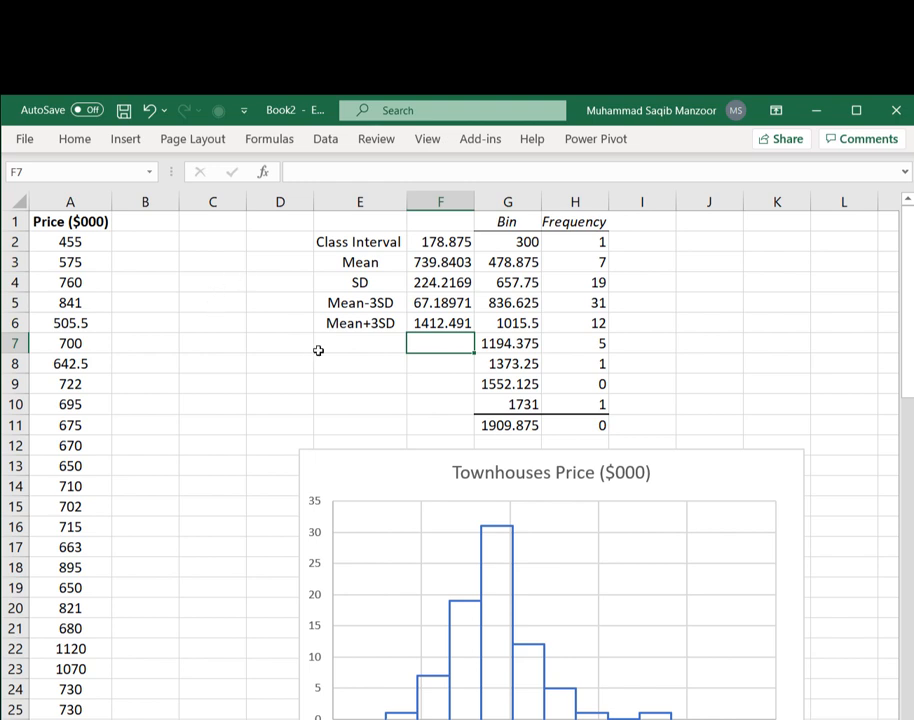
# - Head column B as Grid and start it in B2 with the absolute reference =$F$5
pyautogui.click(168, 222)
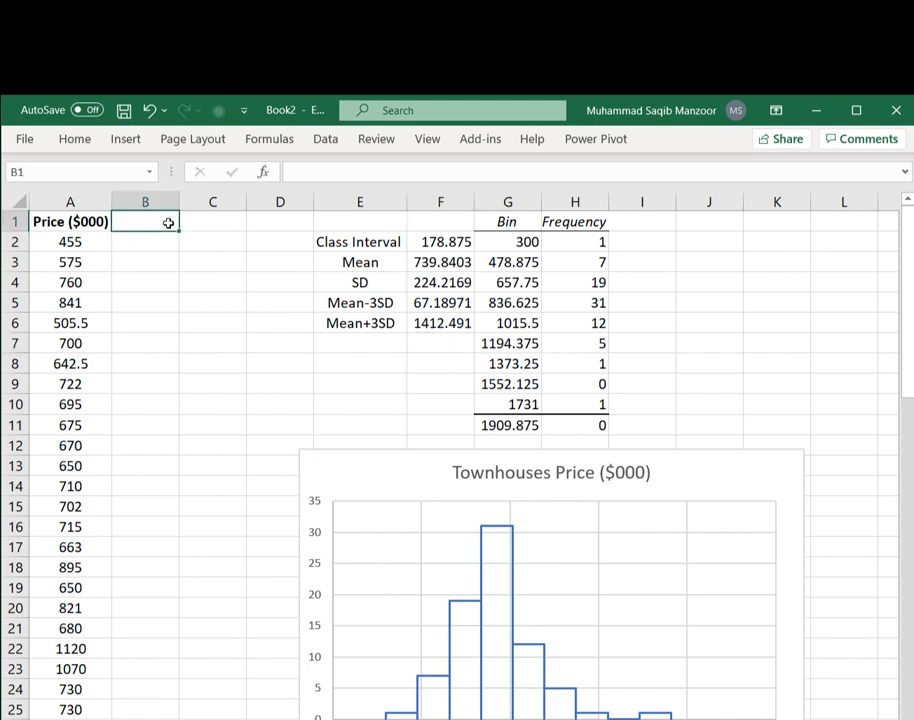
pyautogui.write('Grid')
pyautogui.press('Return')
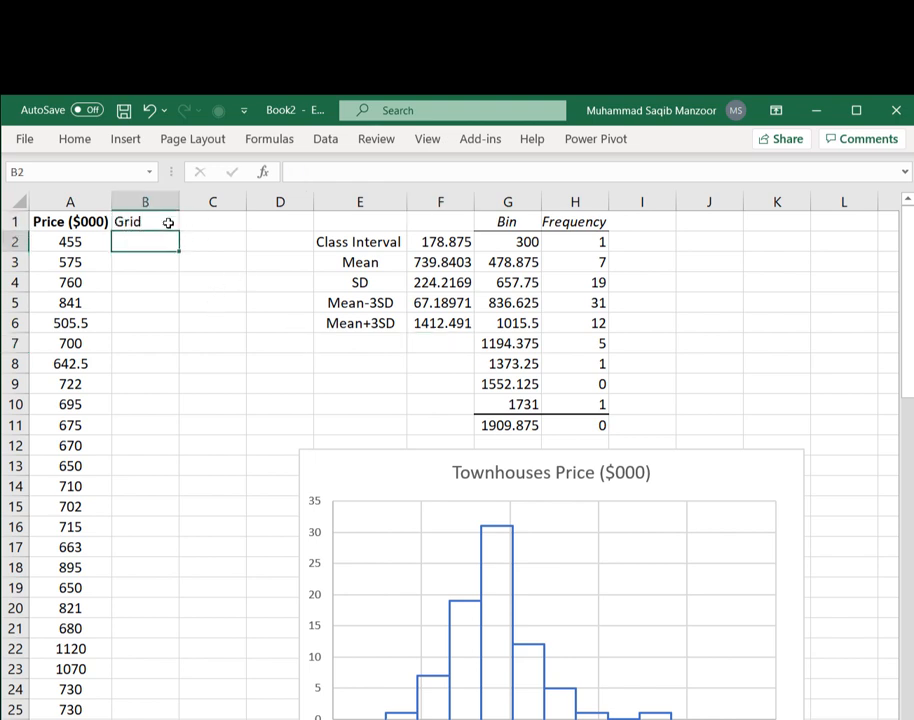
pyautogui.write('=')
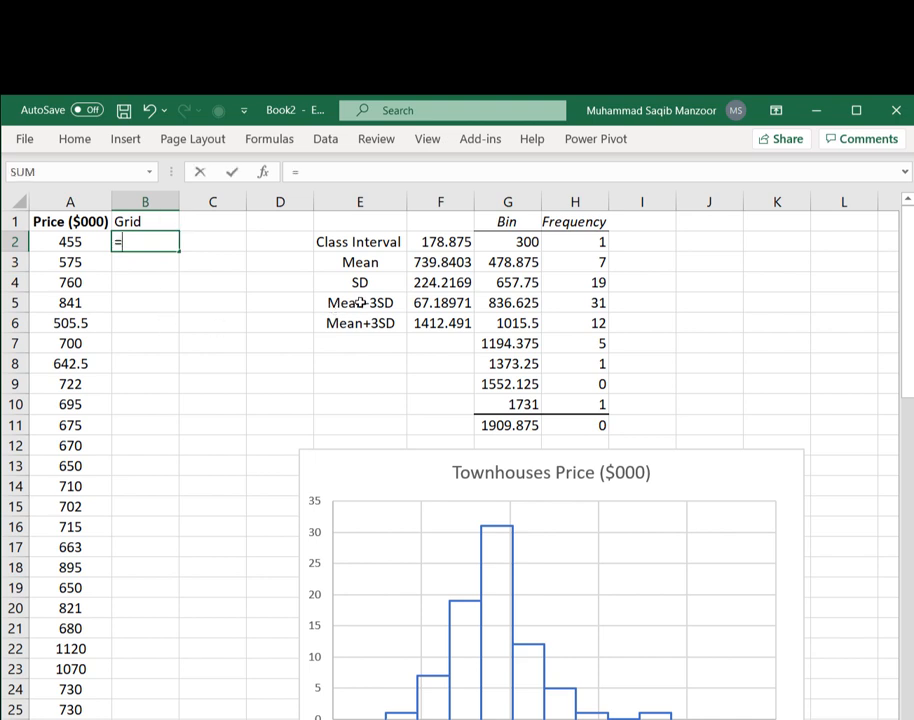
pyautogui.click(444, 305)
pyautogui.press('F4')
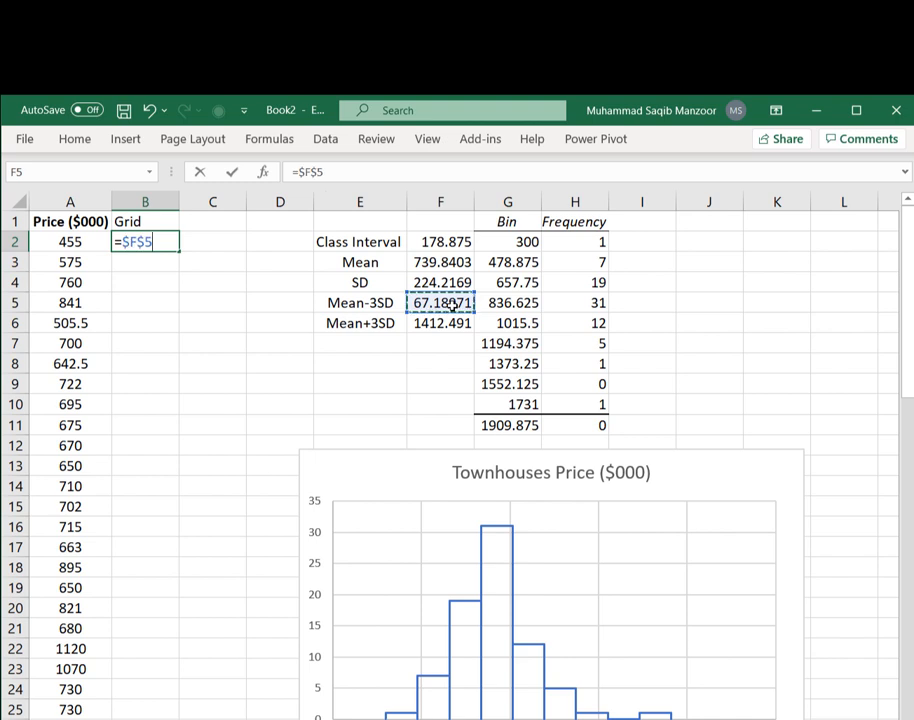
pyautogui.press('Return')
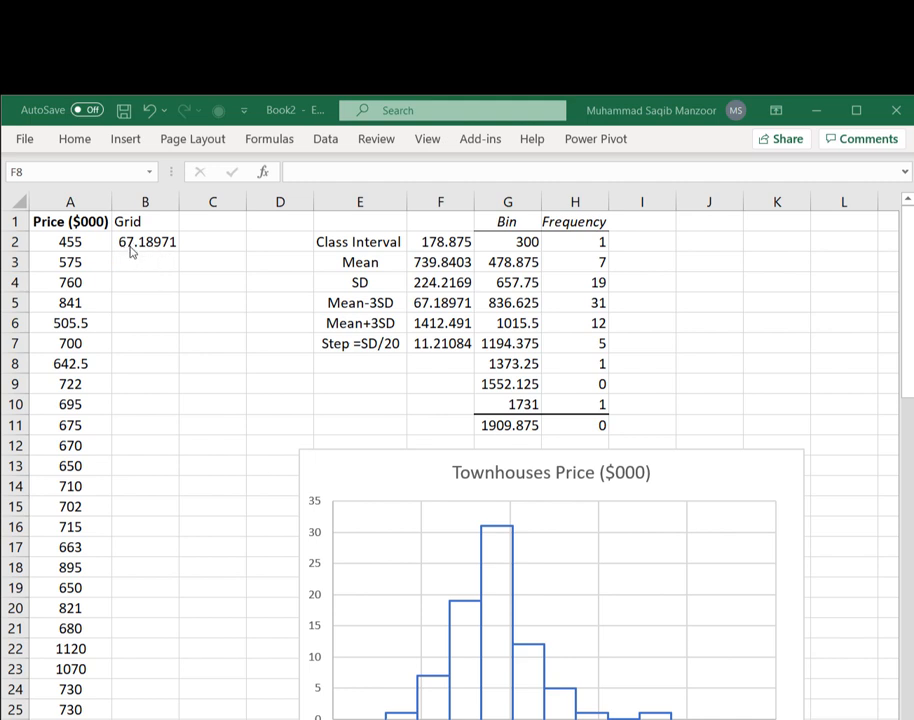
# - Enter =B2+$F$7 in B3 so each grid value adds the Step (SD/20) to the previous one
pyautogui.click(132, 260)
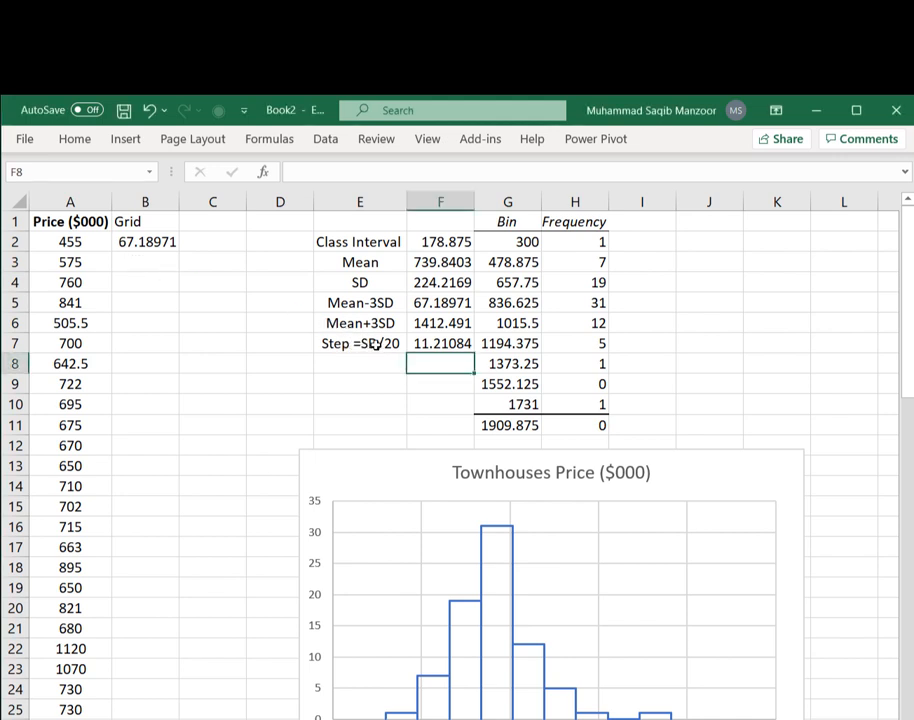
pyautogui.click(414, 343)
pyautogui.doubleClick(416, 344)
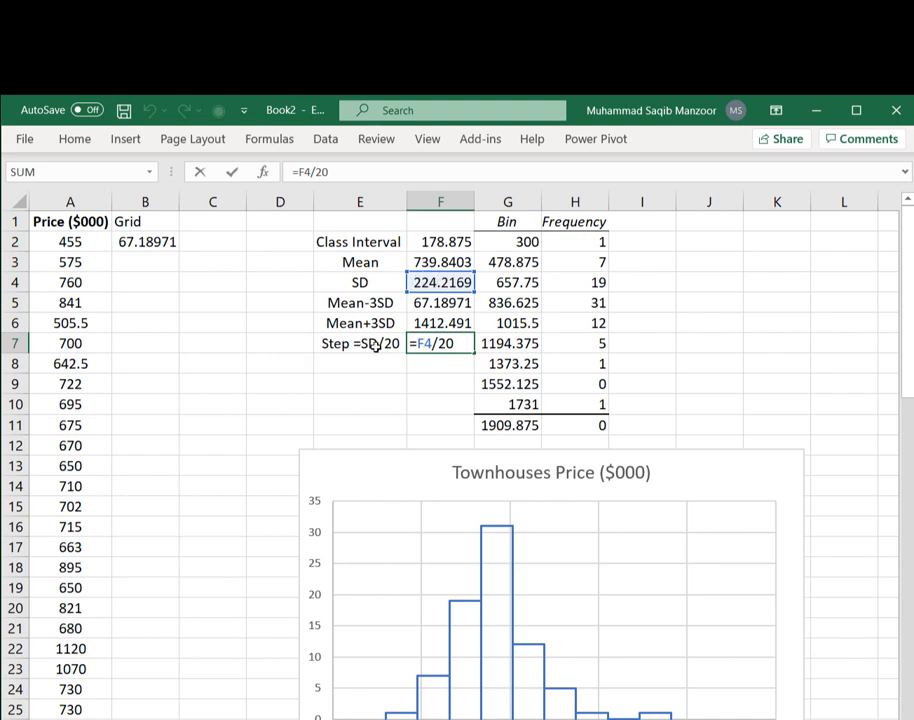
pyautogui.click(150, 260)
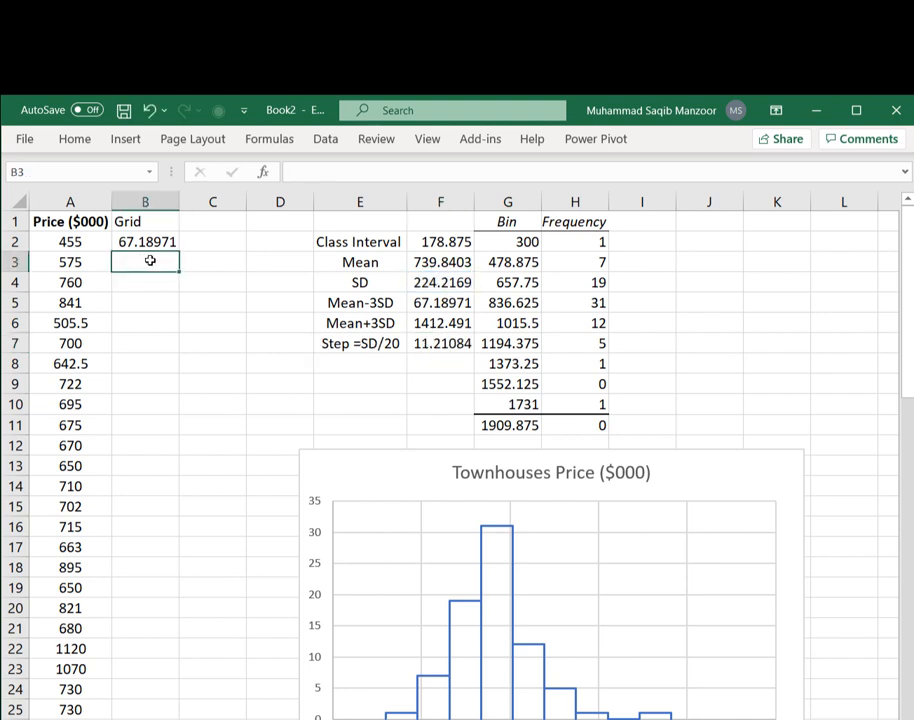
pyautogui.write('=')
pyautogui.click(148, 241)
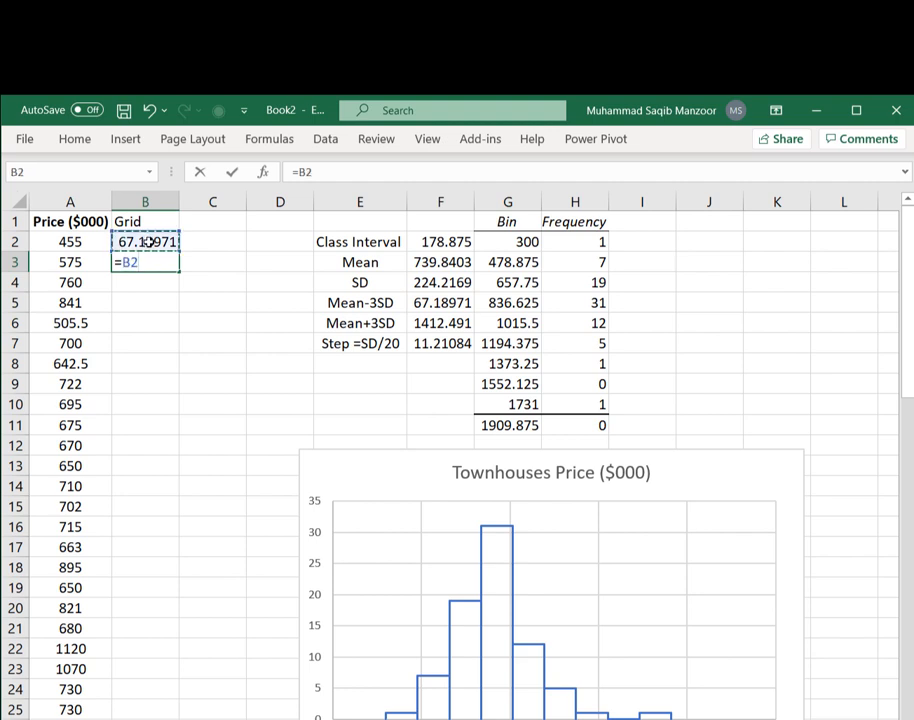
pyautogui.write('+')
pyautogui.click(418, 343)
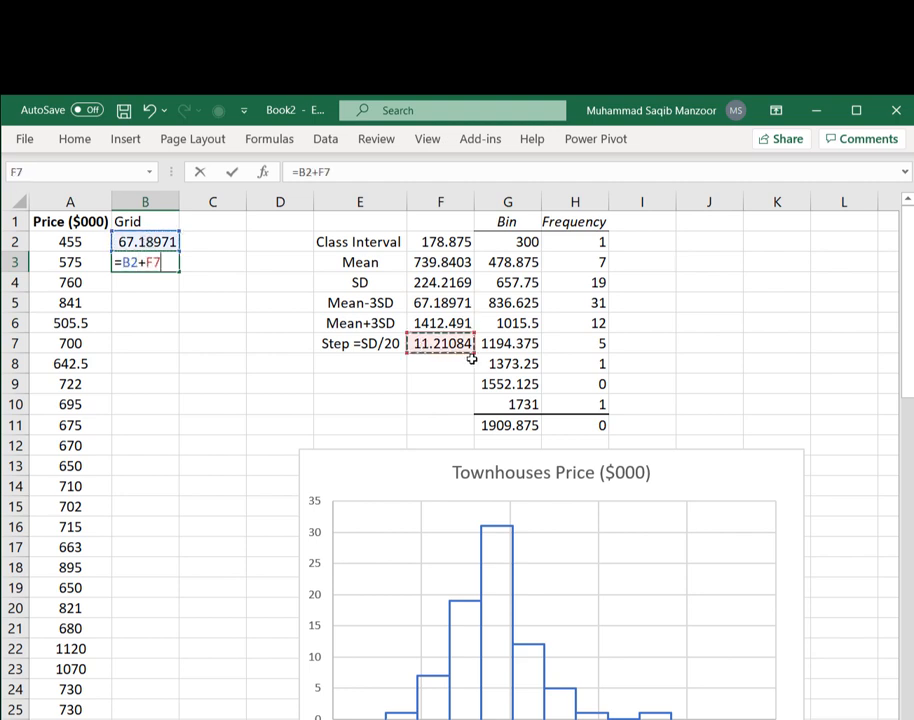
pyautogui.press('F4')
pyautogui.press('Return')
# - Fill the grid formula down column B, extending it past the price data to row 132
pyautogui.click(126, 261)
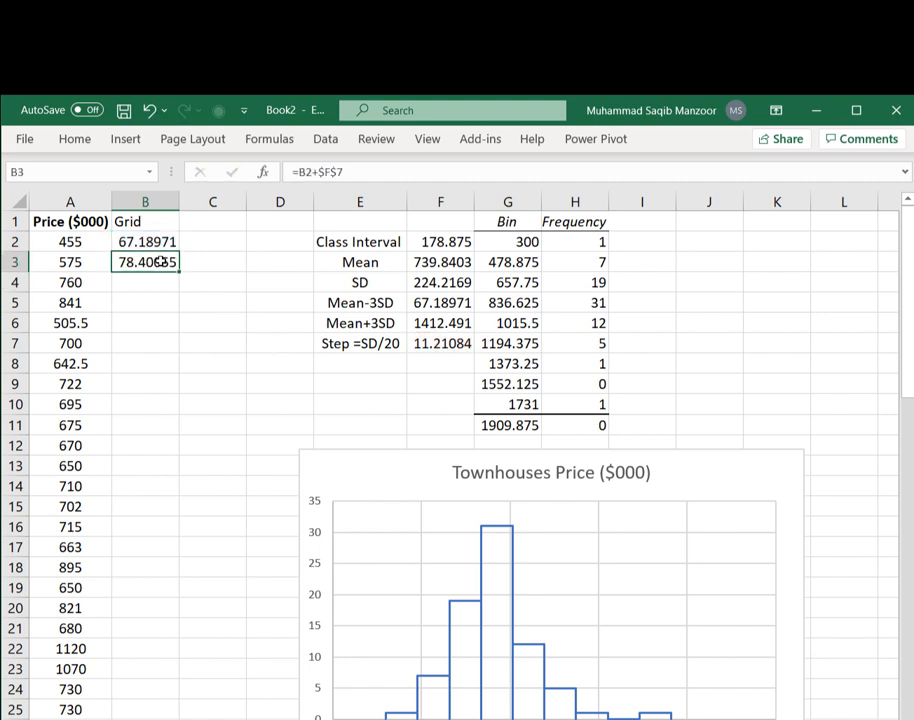
pyautogui.doubleClick(180, 271)
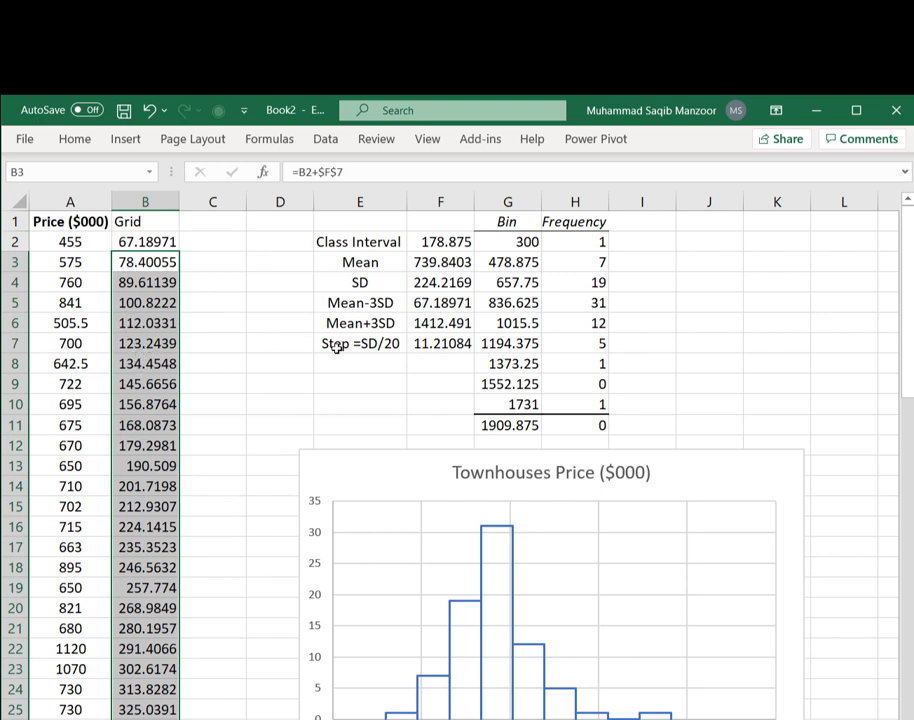
pyautogui.click(445, 325)
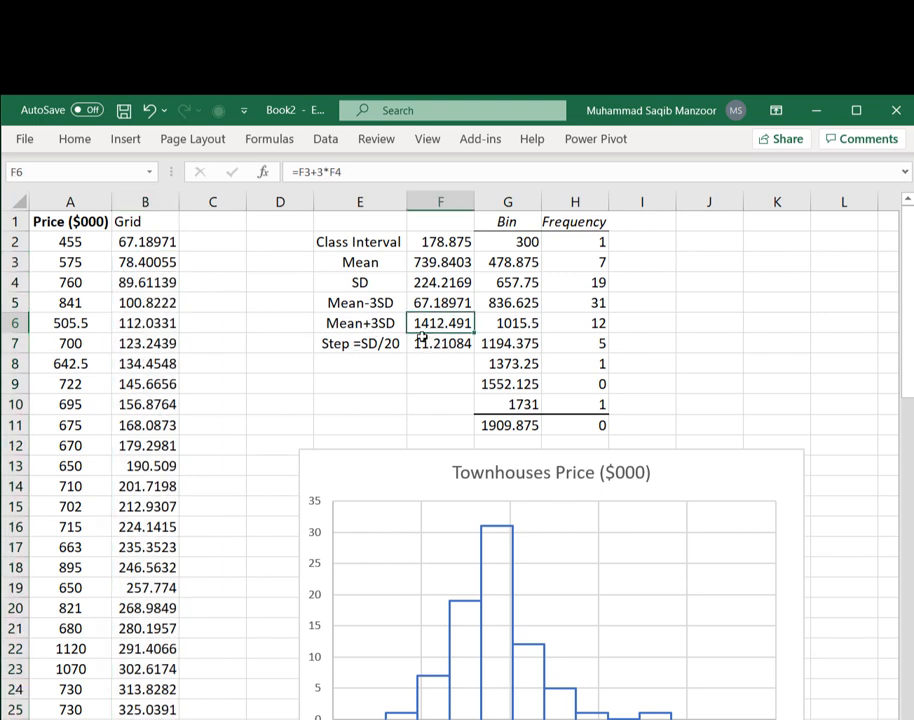
pyautogui.scroll(-20, 130, 498)
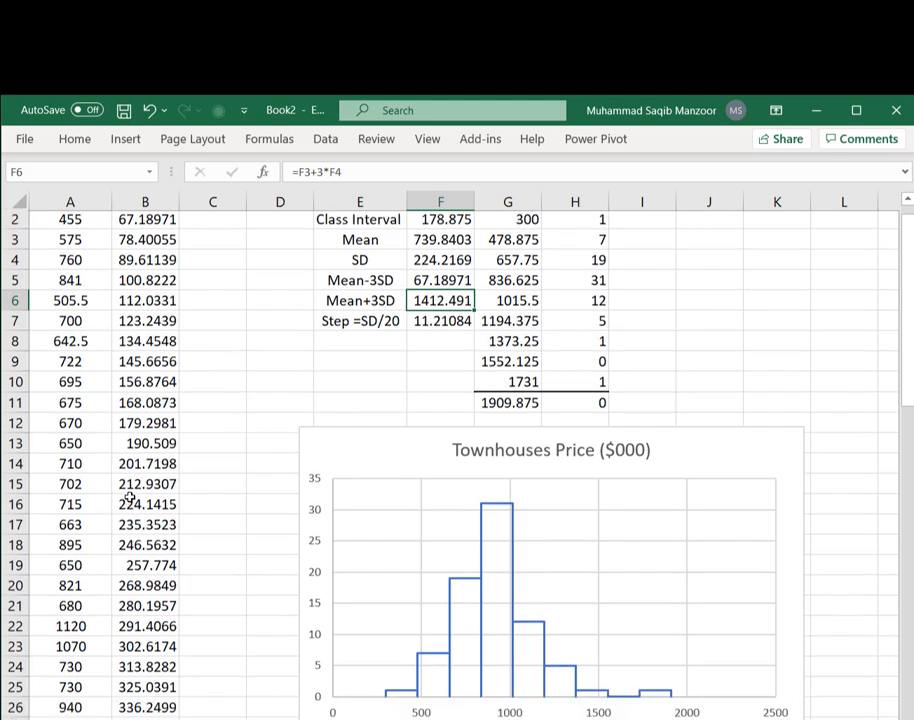
pyautogui.scroll(-1, 132, 497)
pyautogui.click(155, 386)
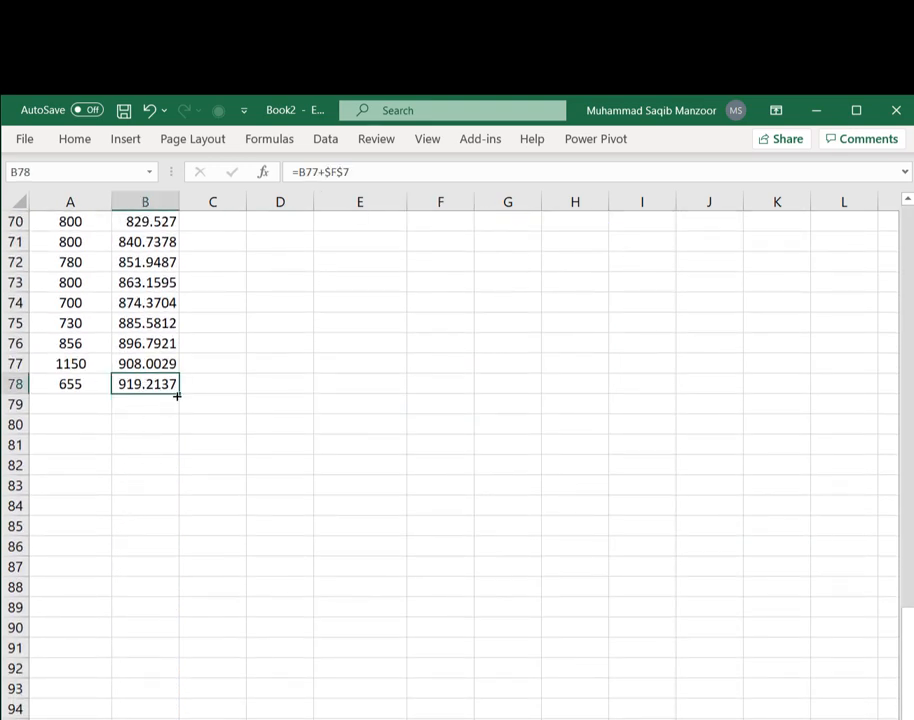
pyautogui.moveTo(178, 405); pyautogui.dragTo(220, 710)
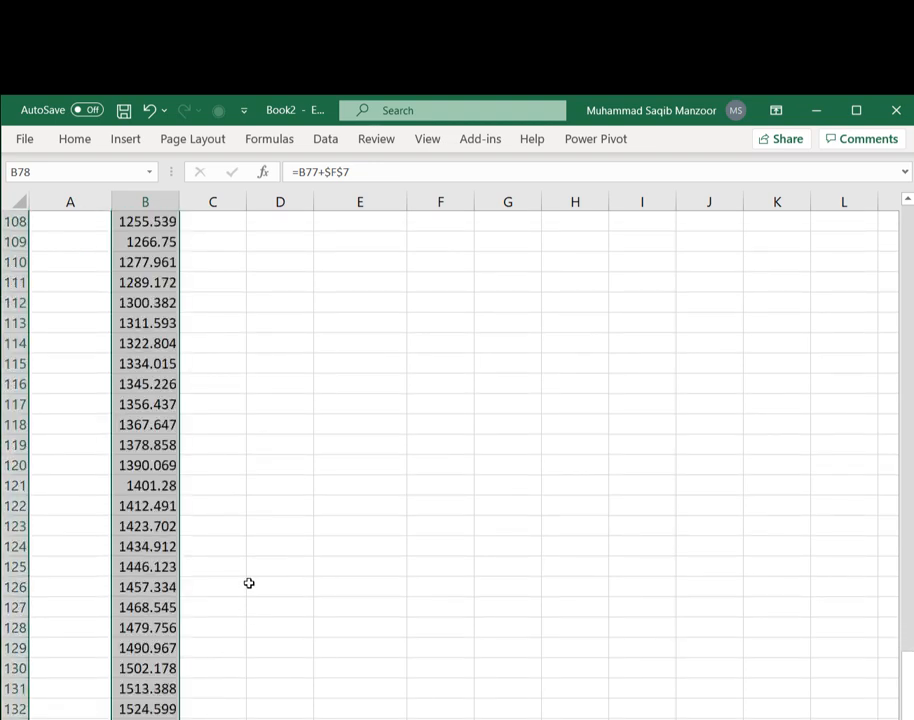
# - Delete the grid values in B123:B132 so the grid ends at Mean+3SD in row 122
pyautogui.click(146, 508)
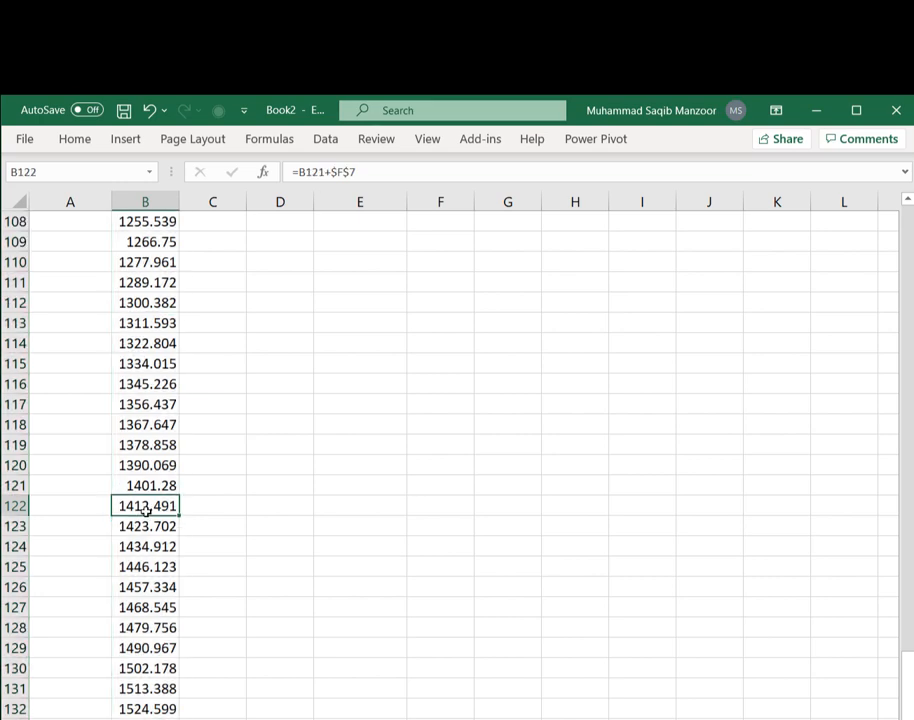
pyautogui.moveTo(150, 526); pyautogui.dragTo(150, 715)
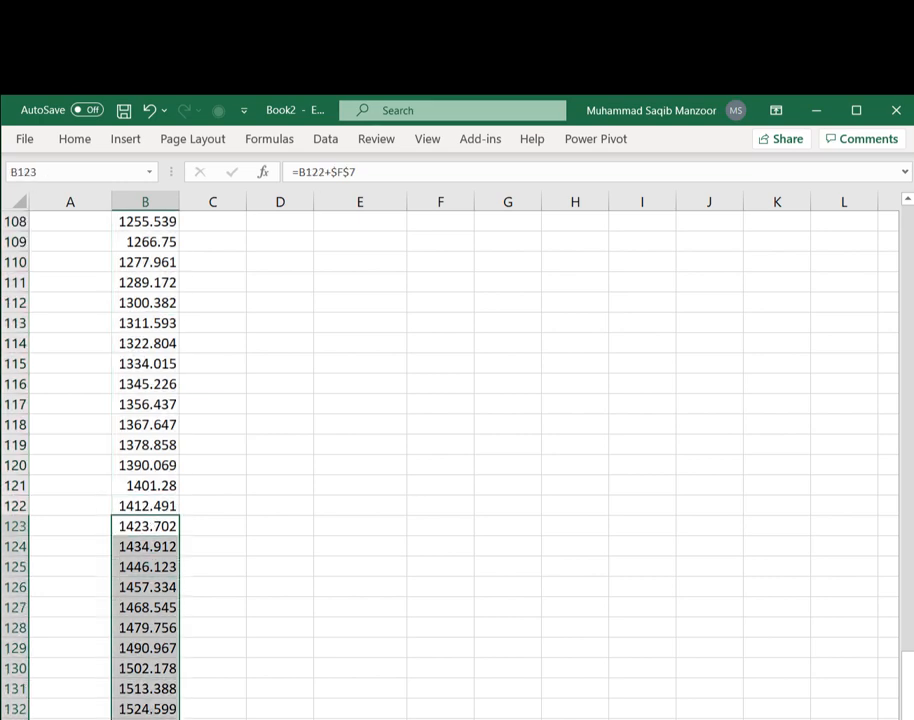
pyautogui.press('Delete')
# - Head column C as Density and enter =NORM.DIST(B2,$F$3,$F$4,0) in C2
pyautogui.click(149, 507)
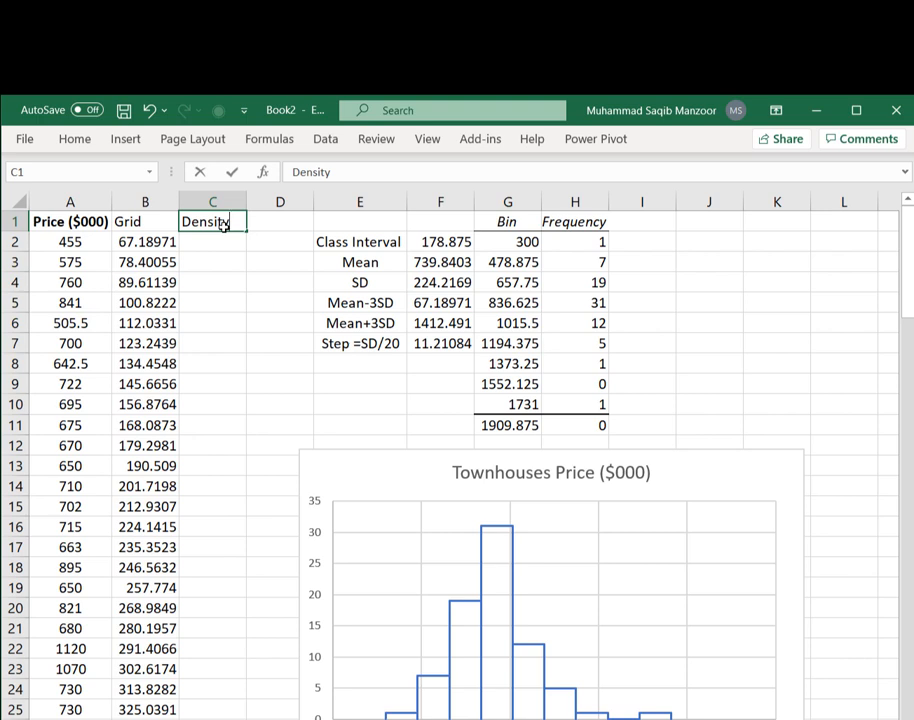
pyautogui.press('Return')
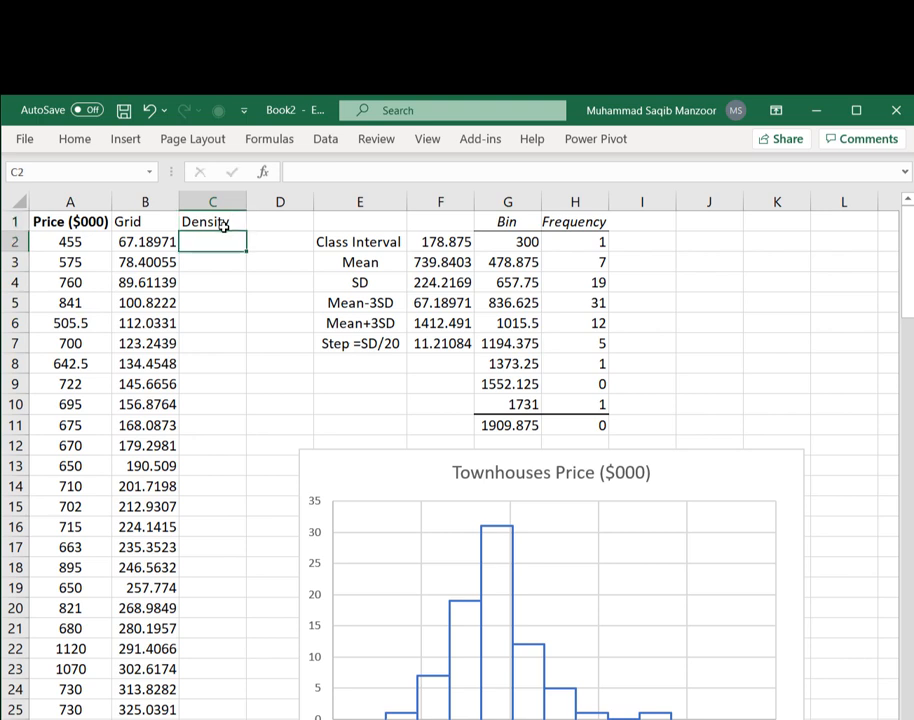
pyautogui.write('=nor')
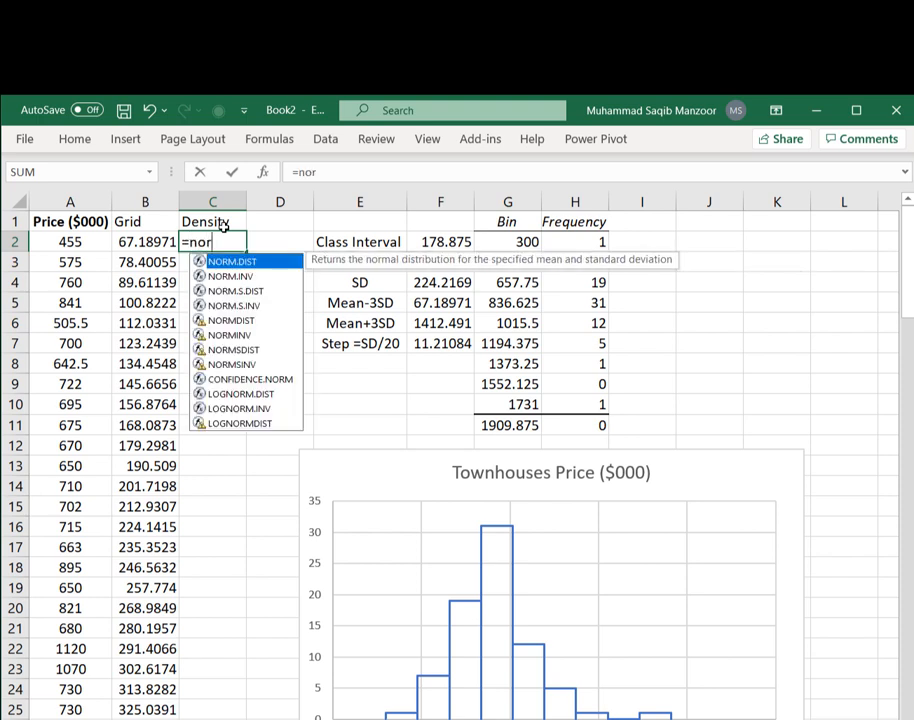
pyautogui.write('m.dis')
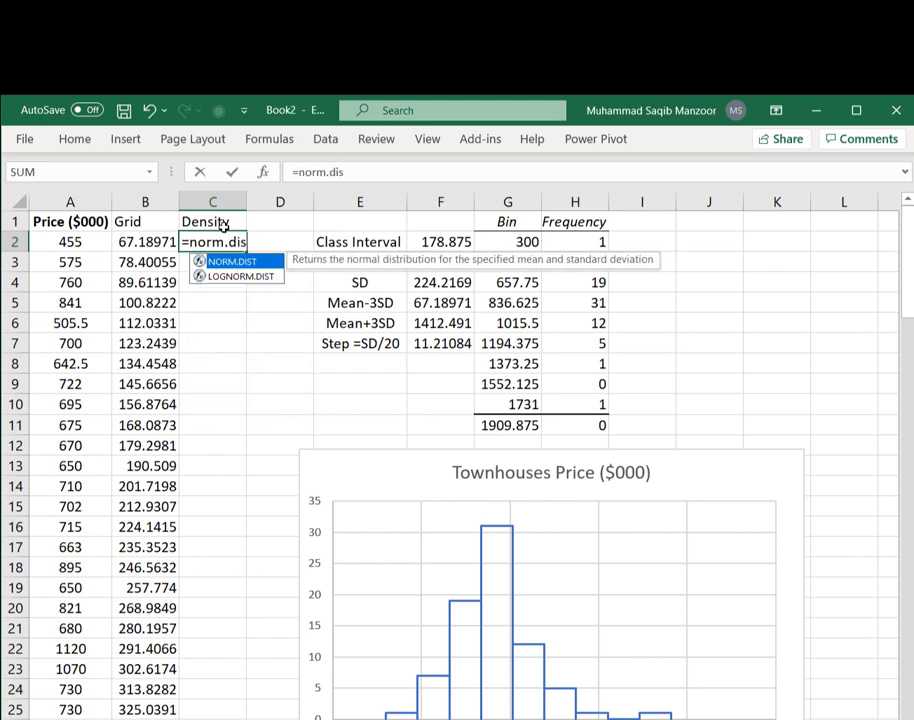
pyautogui.write('t(')
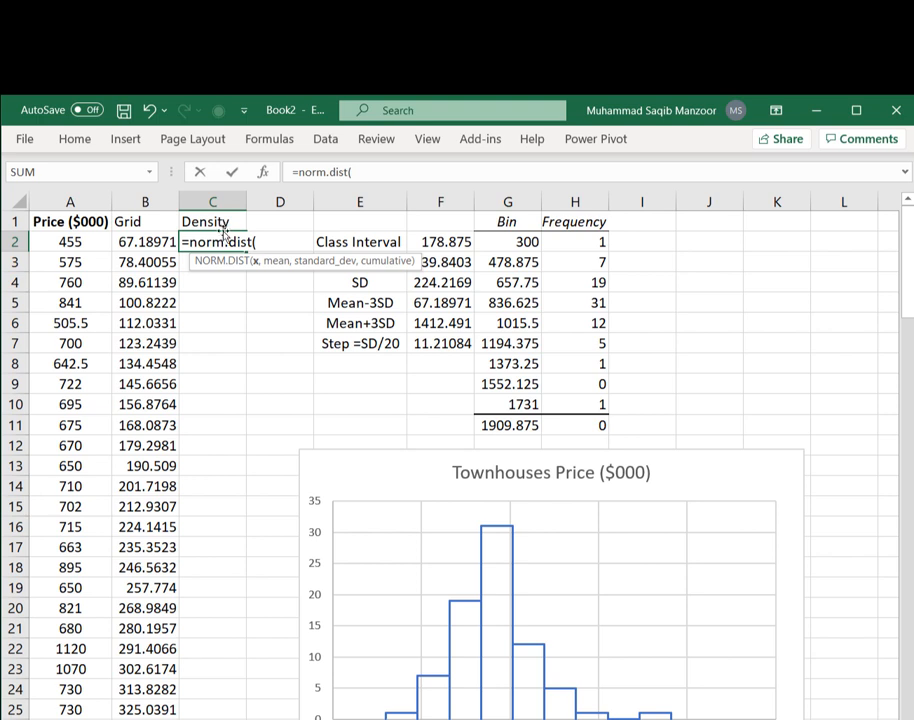
pyautogui.click(133, 246)
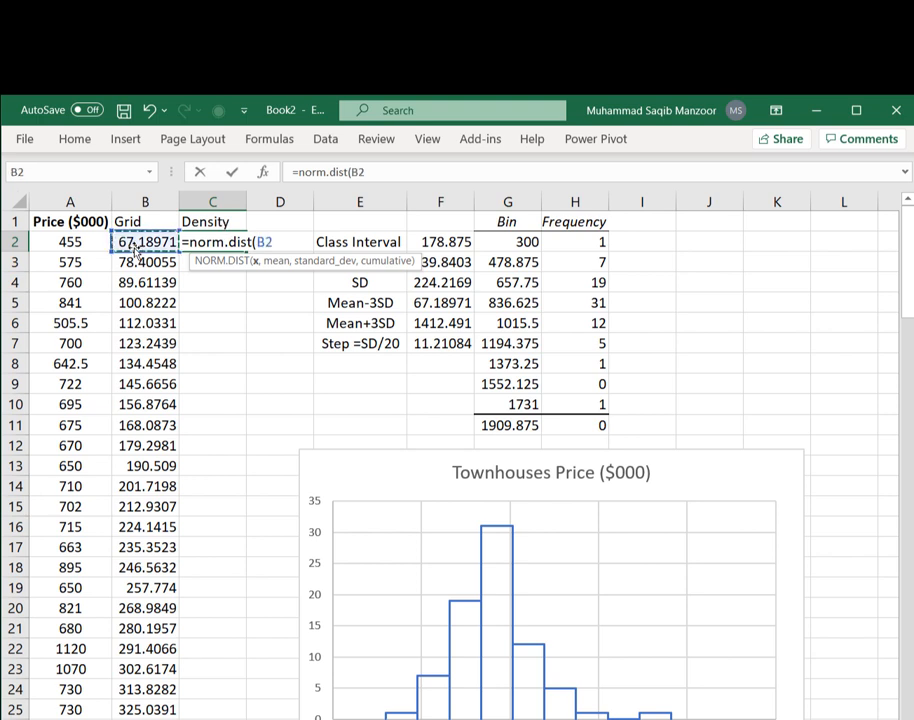
pyautogui.write(',')
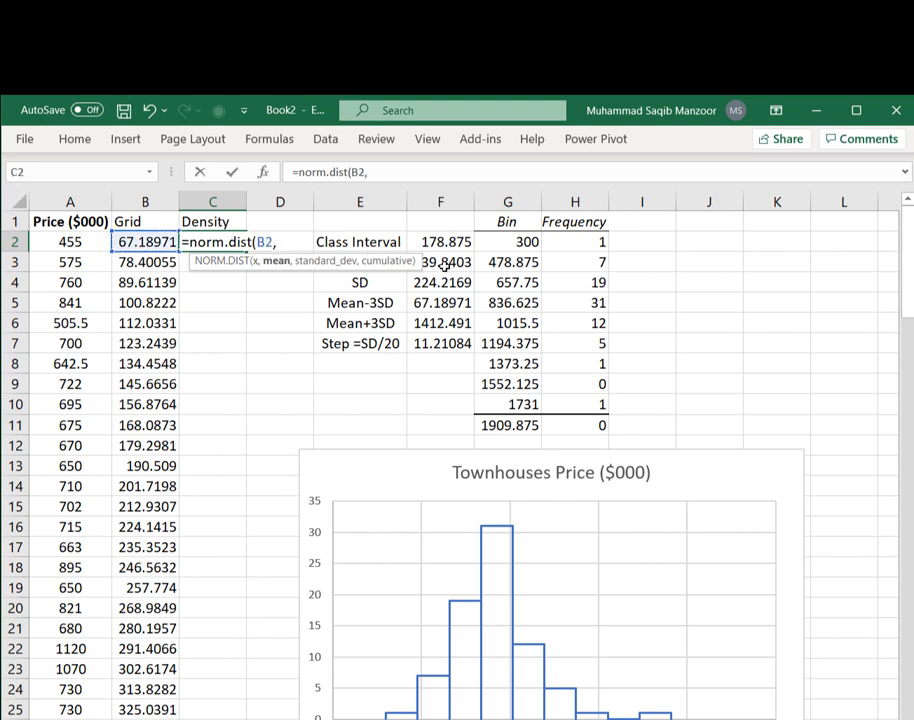
pyautogui.click(448, 262)
pyautogui.press('F4')
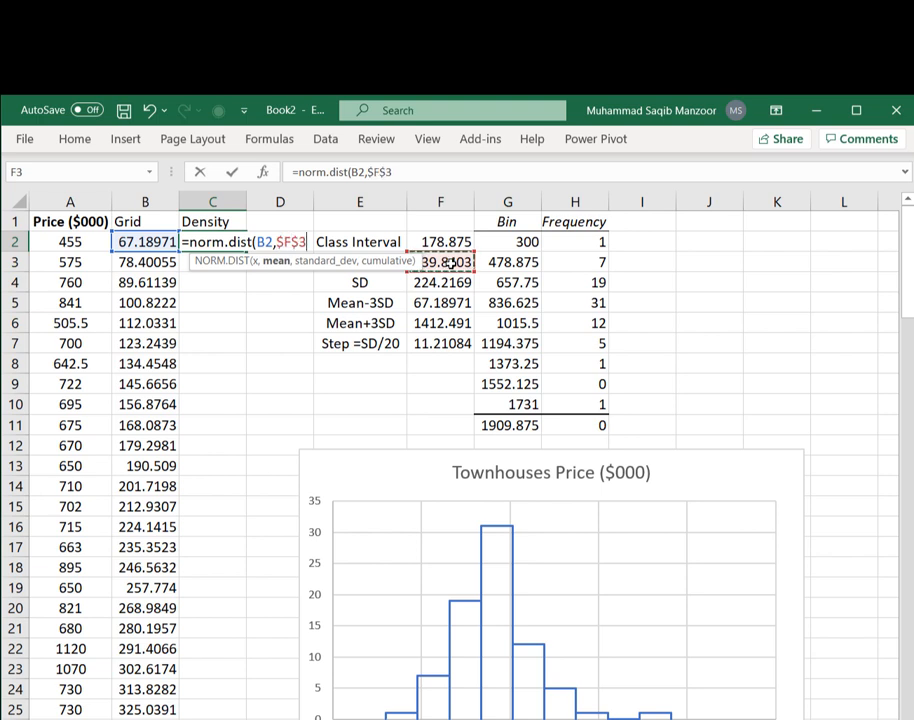
pyautogui.write(',')
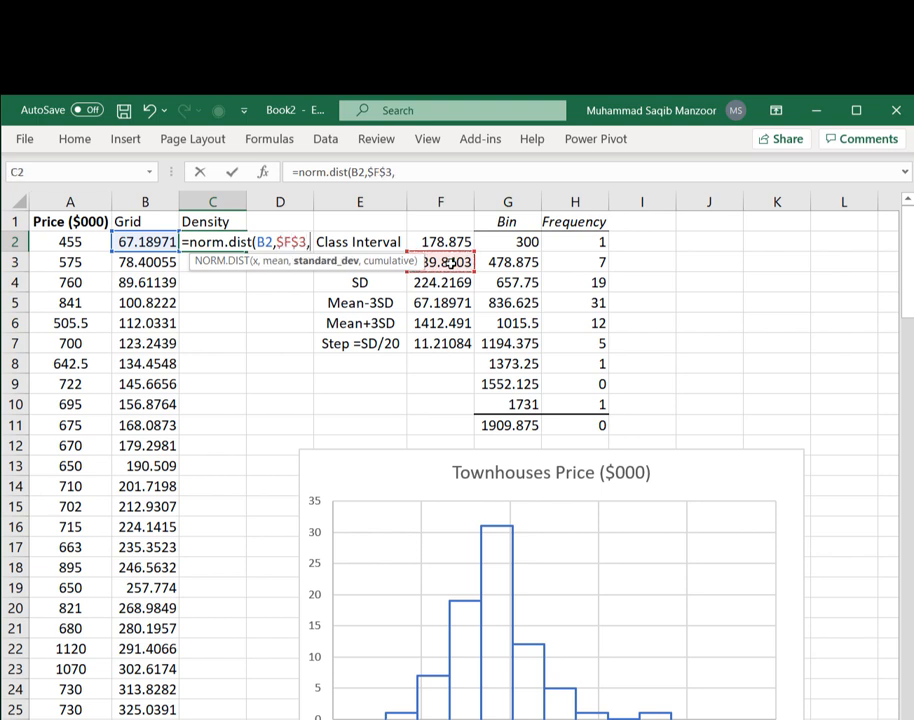
pyautogui.click(450, 284)
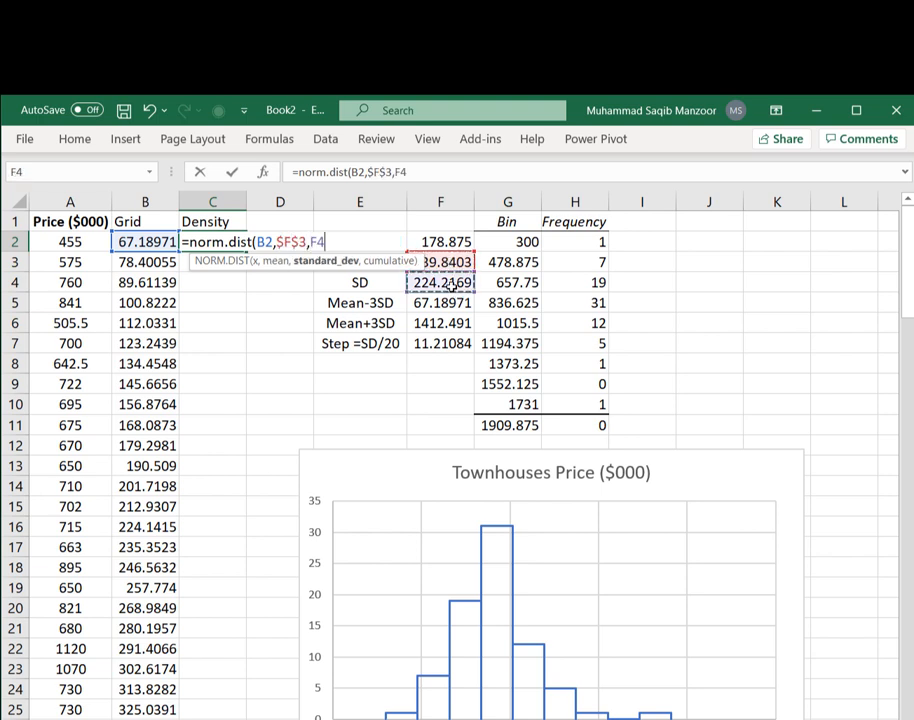
pyautogui.press('F4')
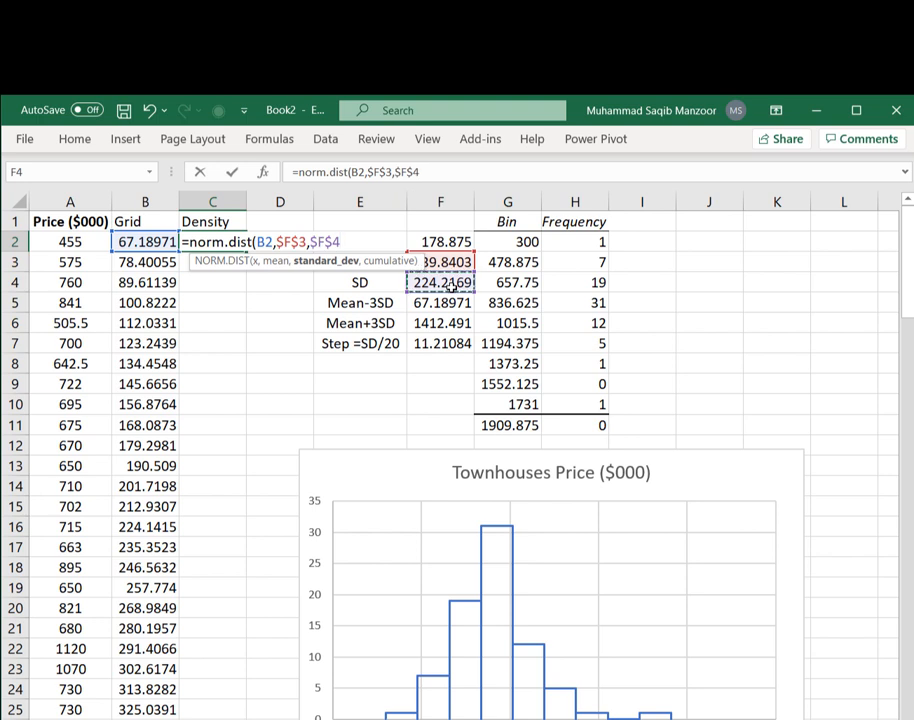
pyautogui.write(',')
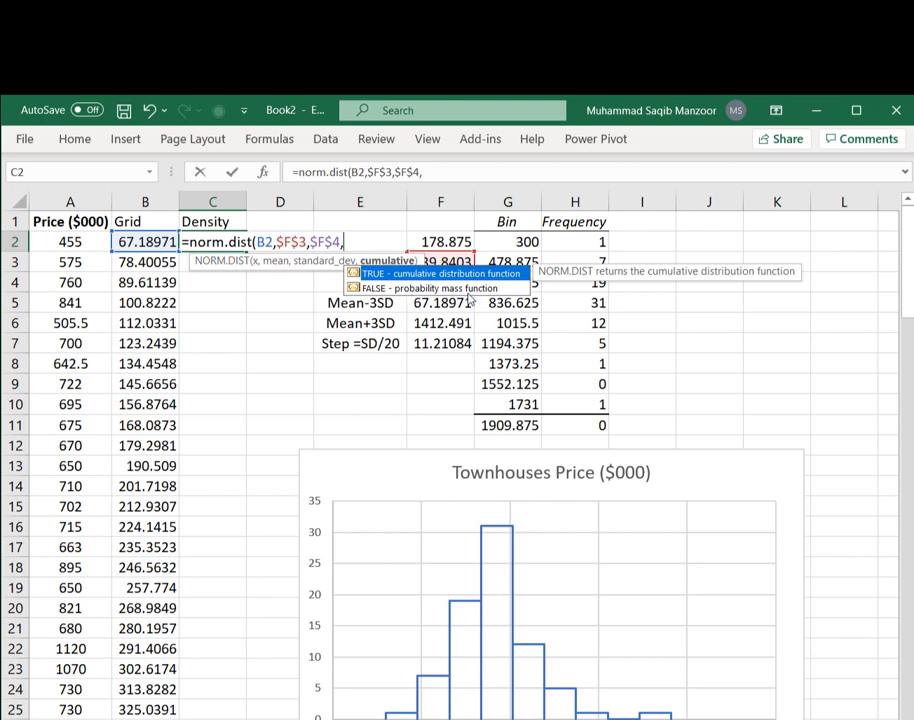
pyautogui.write(')')
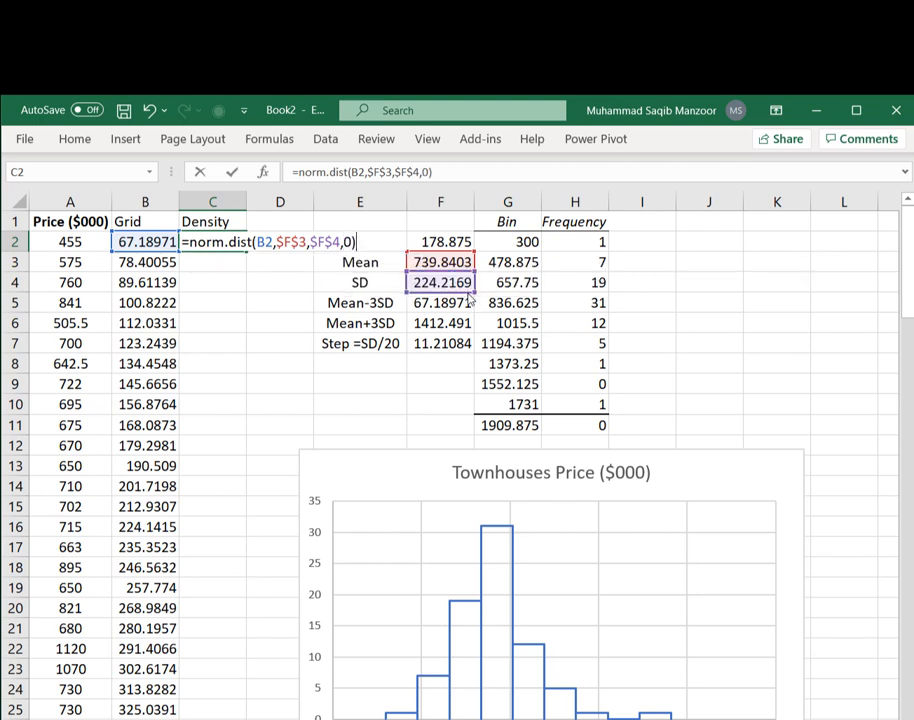
pyautogui.press('Return')
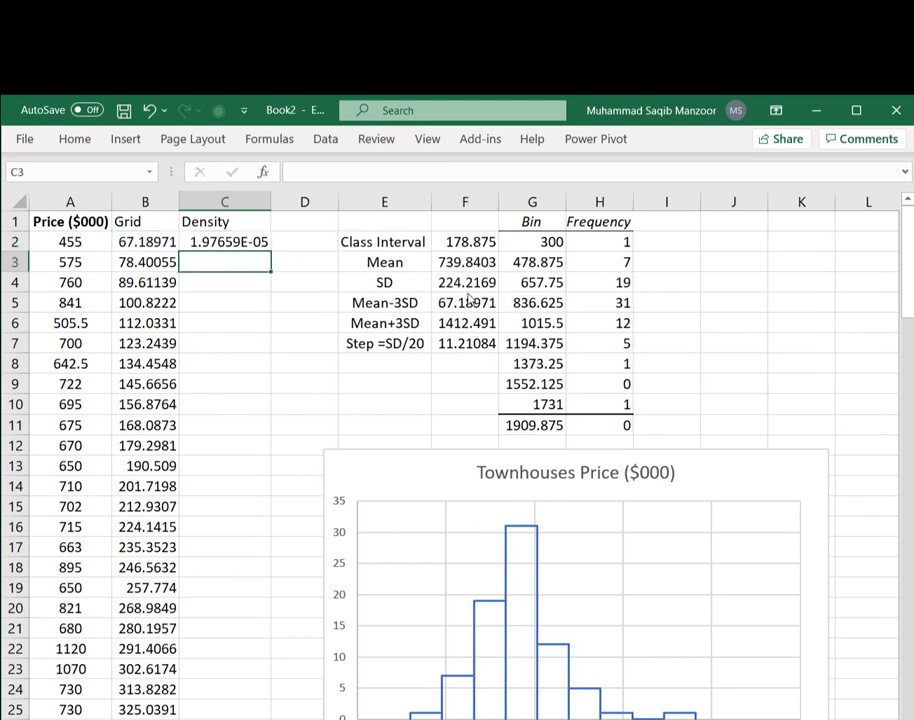
# - Format the density in C2 as Number with six decimal places and fill the formula down column C
pyautogui.click(227, 242)
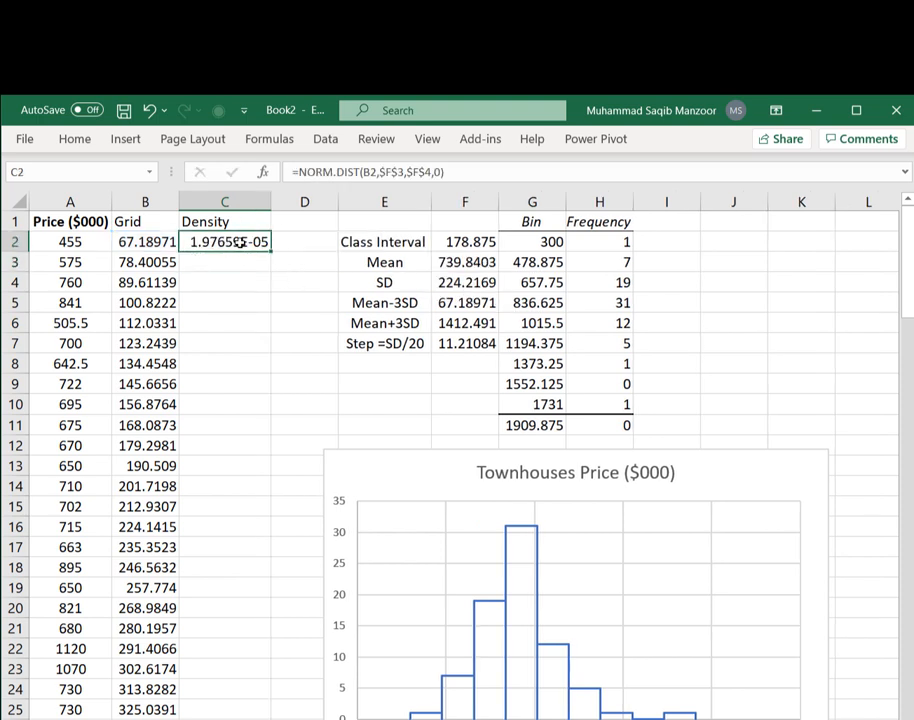
pyautogui.click(75, 140)
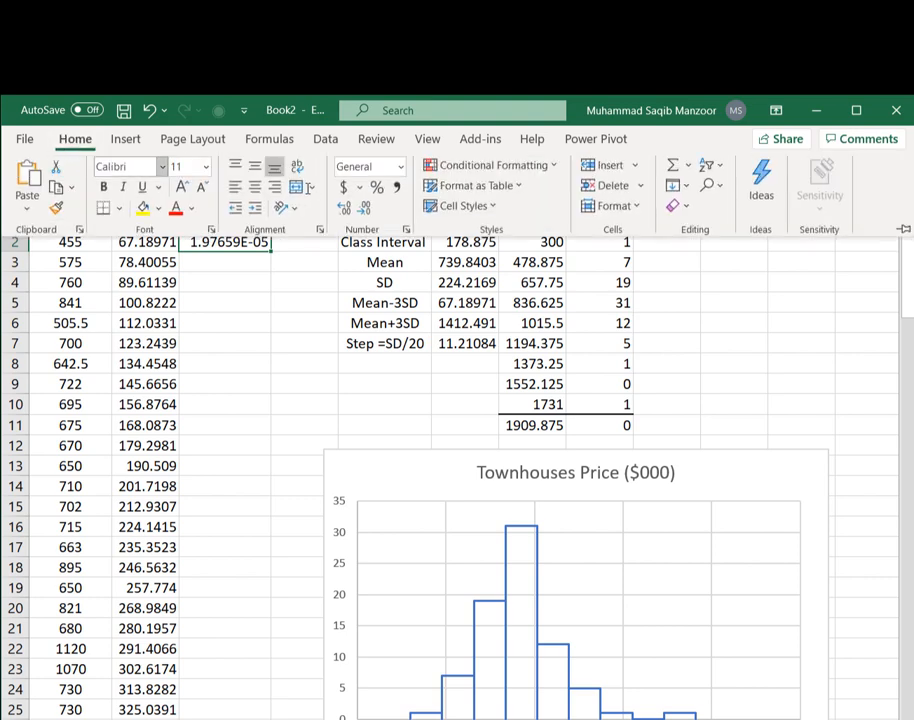
pyautogui.click(400, 167)
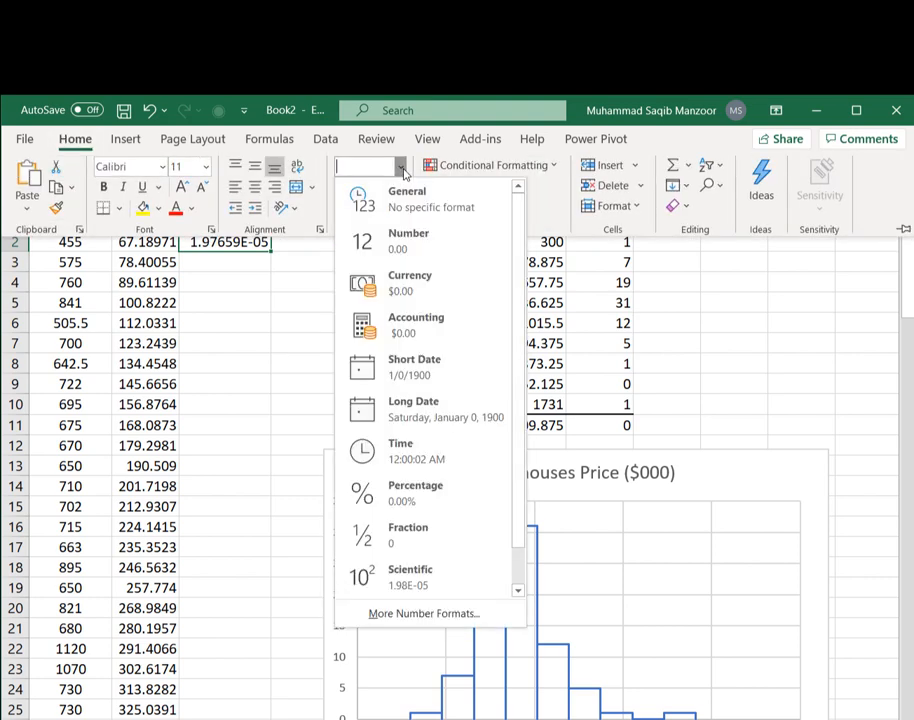
pyautogui.click(400, 234)
pyautogui.click(343, 208)
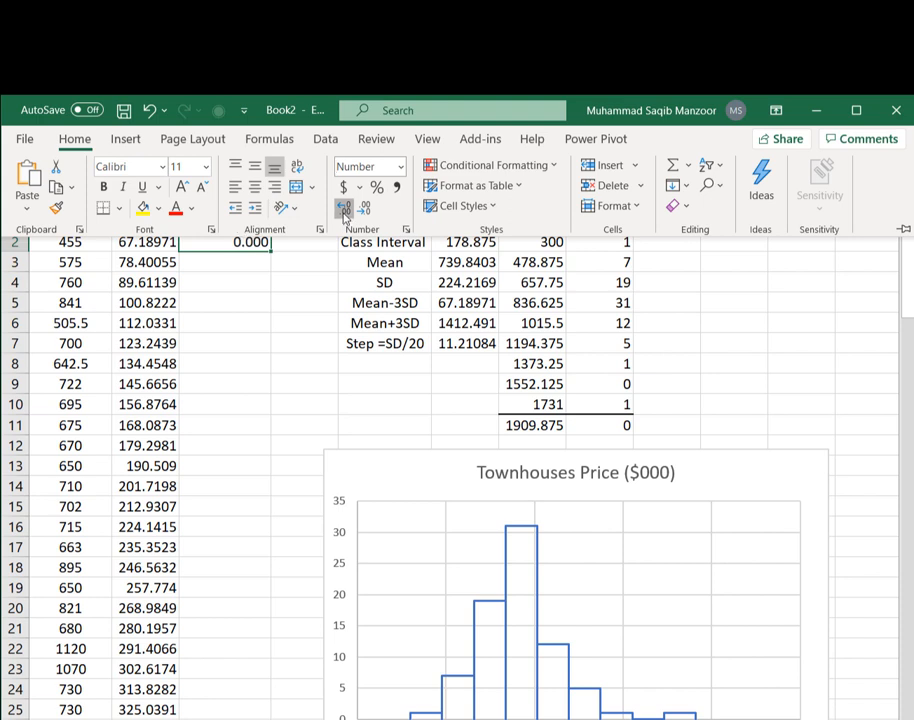
pyautogui.click(343, 208)
pyautogui.click(343, 208)
pyautogui.click(343, 208)
pyautogui.click(243, 250)
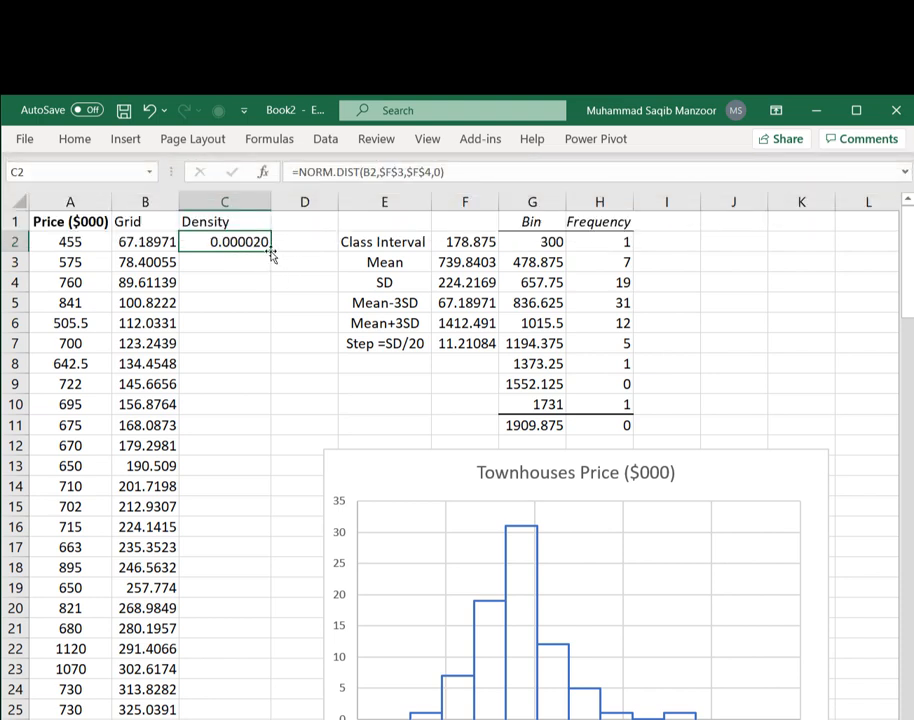
pyautogui.doubleClick(270, 254)
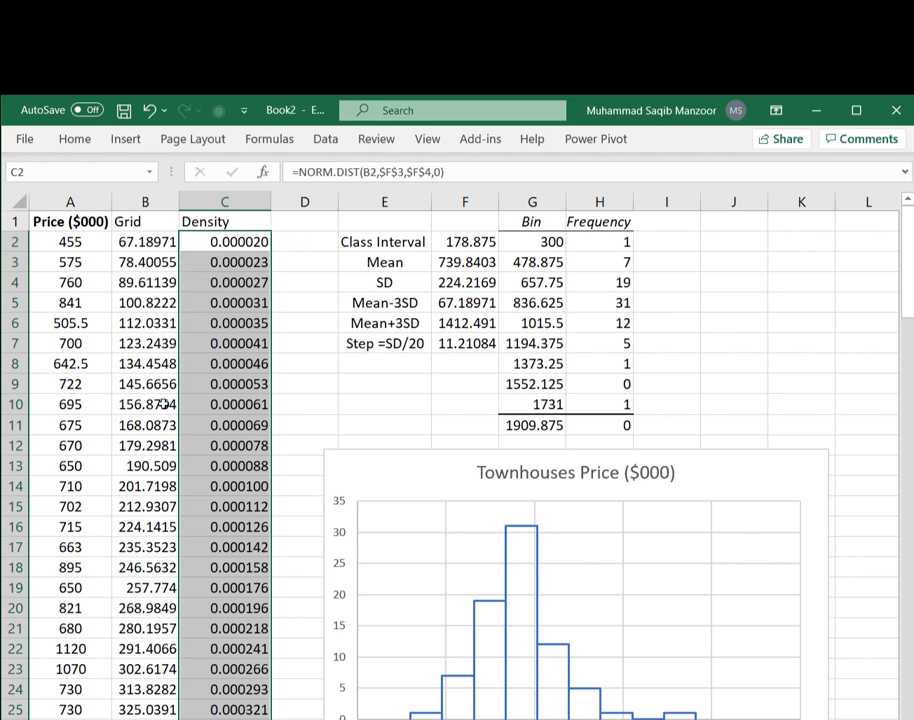
# - Label cell E8 as F = n*class interval
pyautogui.click(390, 369)
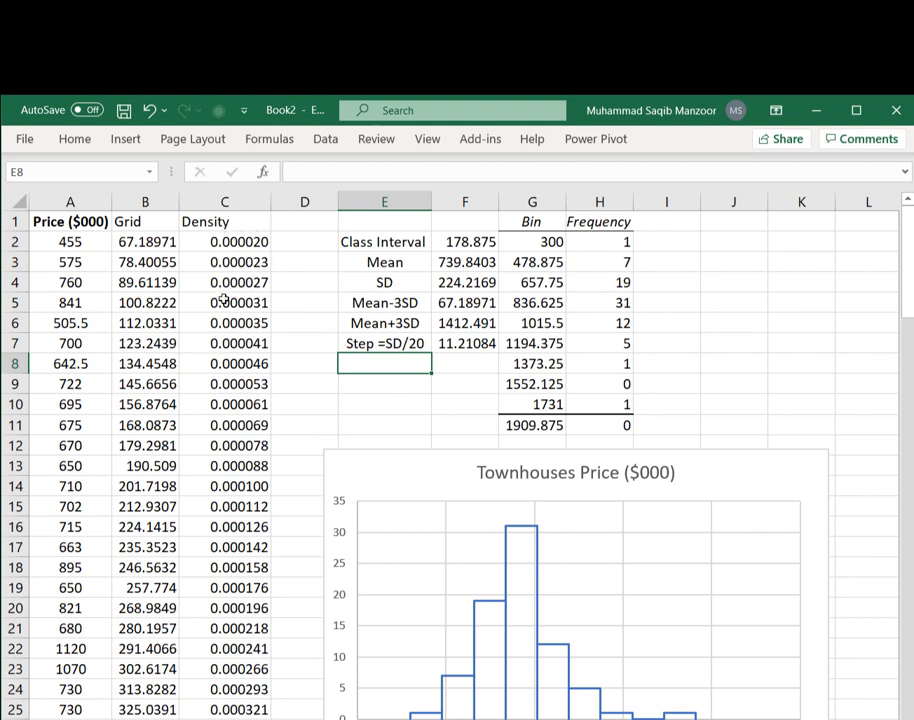
pyautogui.write('F = n*class')
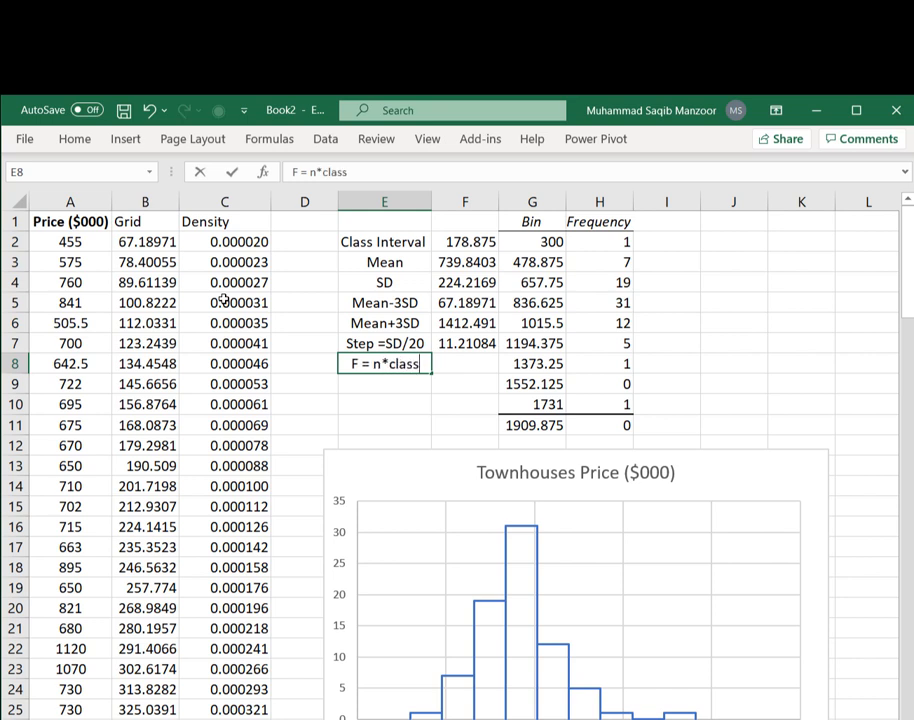
pyautogui.write(' inter')
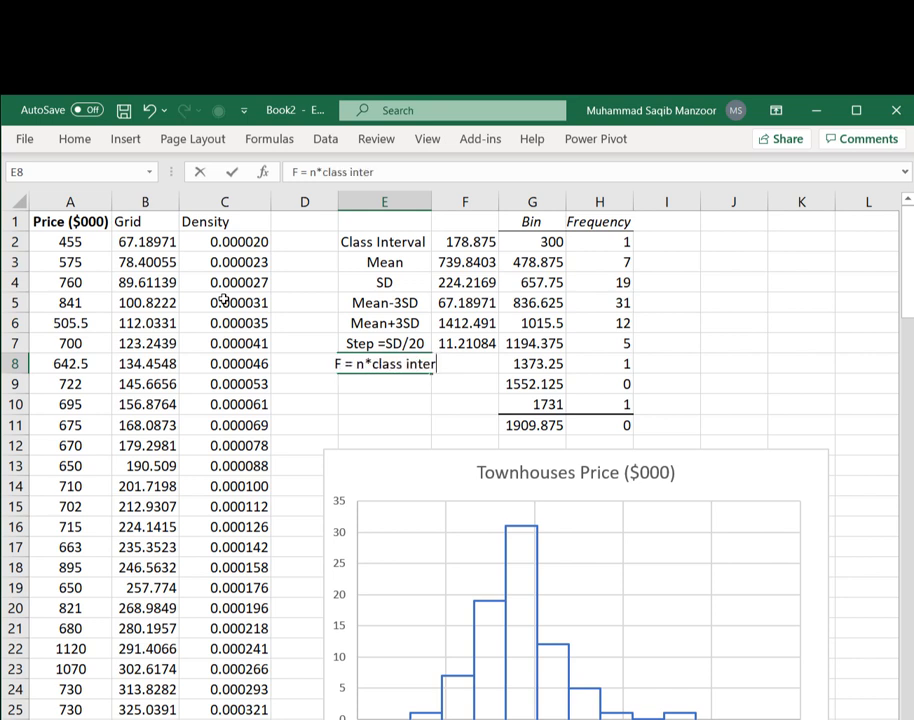
pyautogui.write('val')
pyautogui.press('Tab')
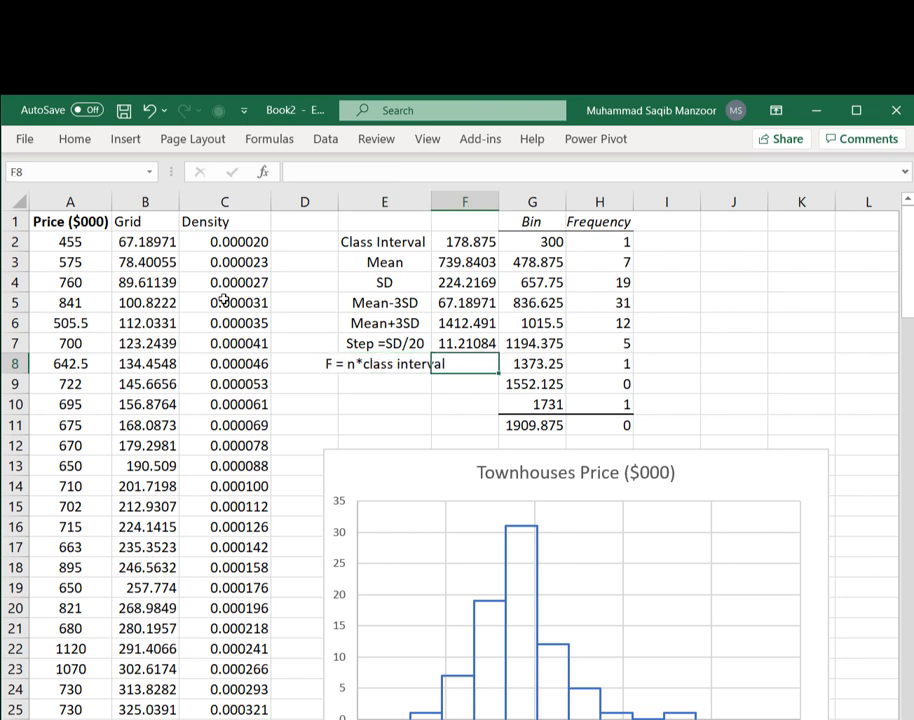
# - Compute F in F8 as =77*F2 and widen column E to fit its labels
pyautogui.write('=')
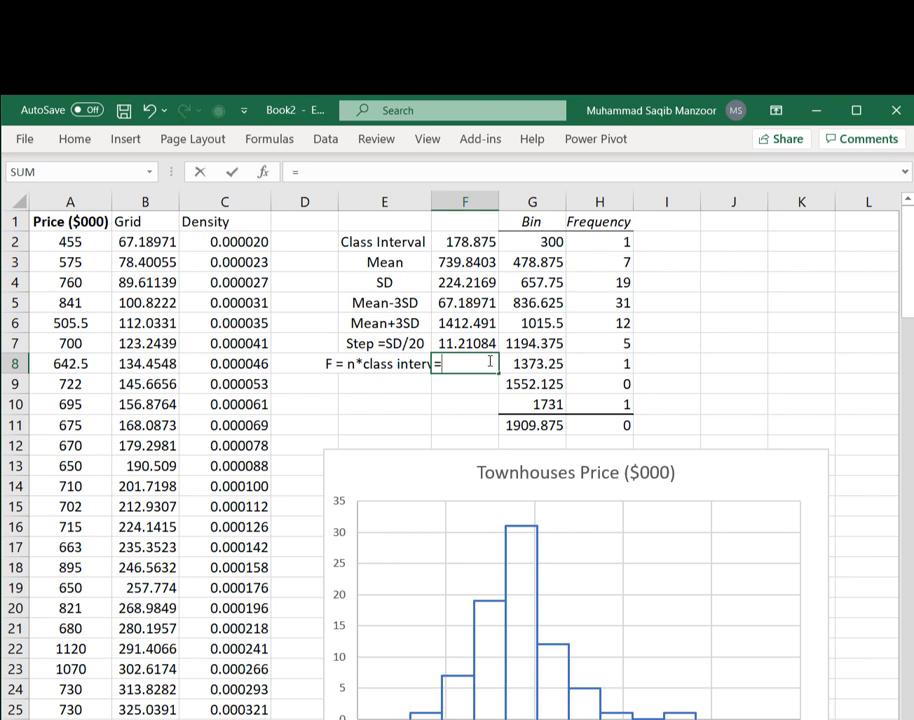
pyautogui.write('77*')
pyautogui.click(467, 242)
pyautogui.press('Return')
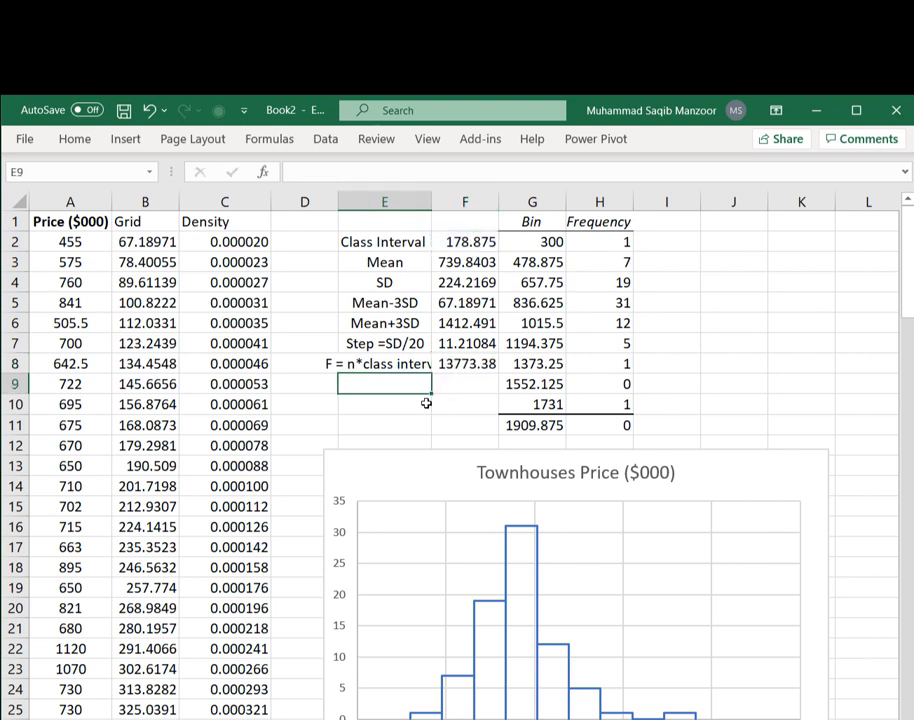
pyautogui.doubleClick(431, 202)
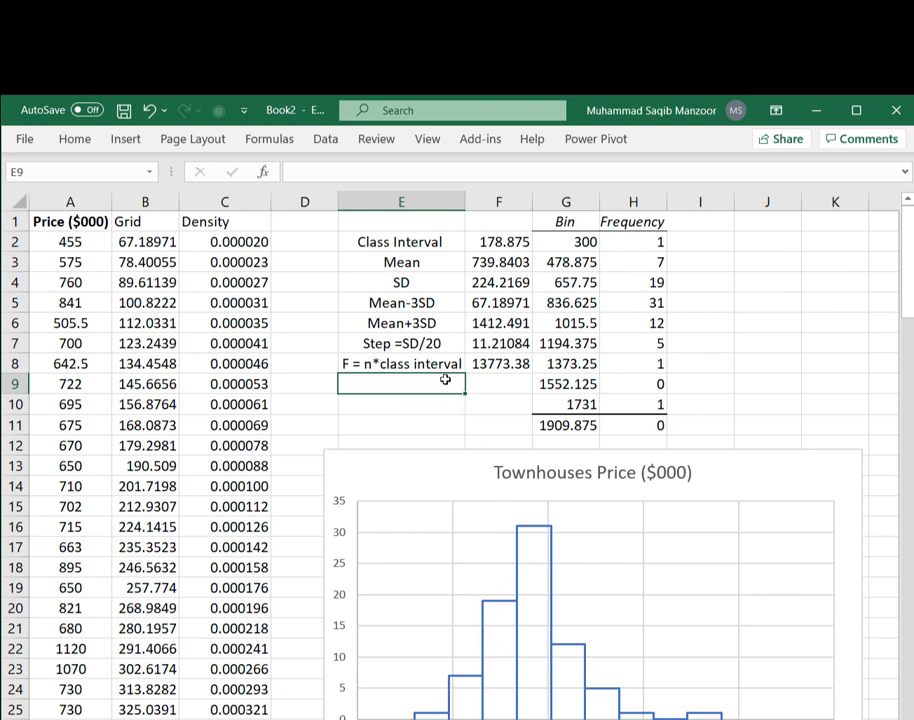
# - Head column D as Normal and enter =C2*$F$8 in D2
pyautogui.click(292, 224)
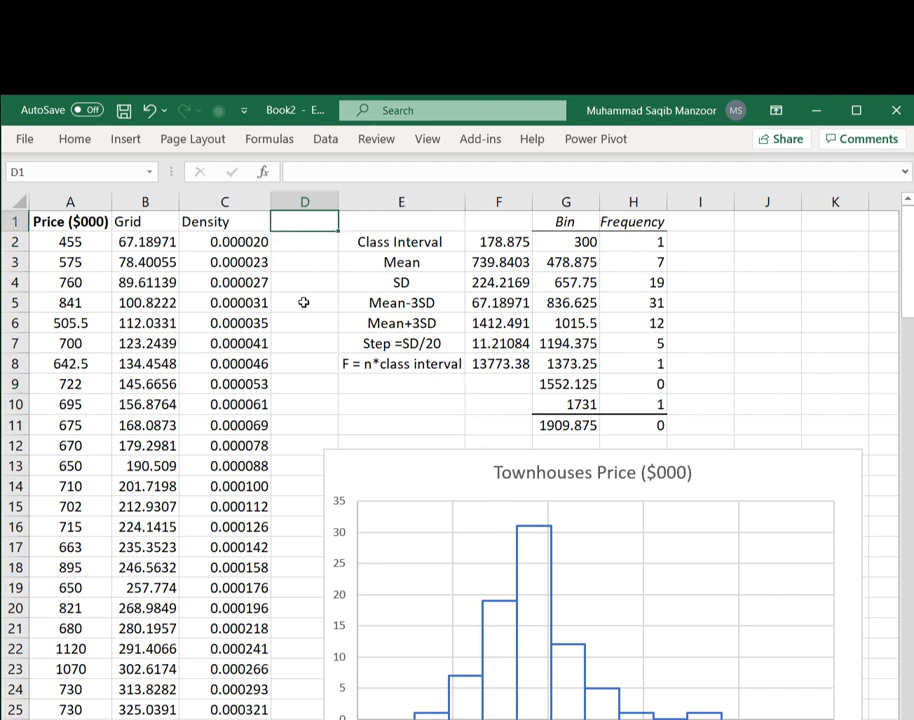
pyautogui.write('Normal')
pyautogui.press('Return')
pyautogui.click(294, 245)
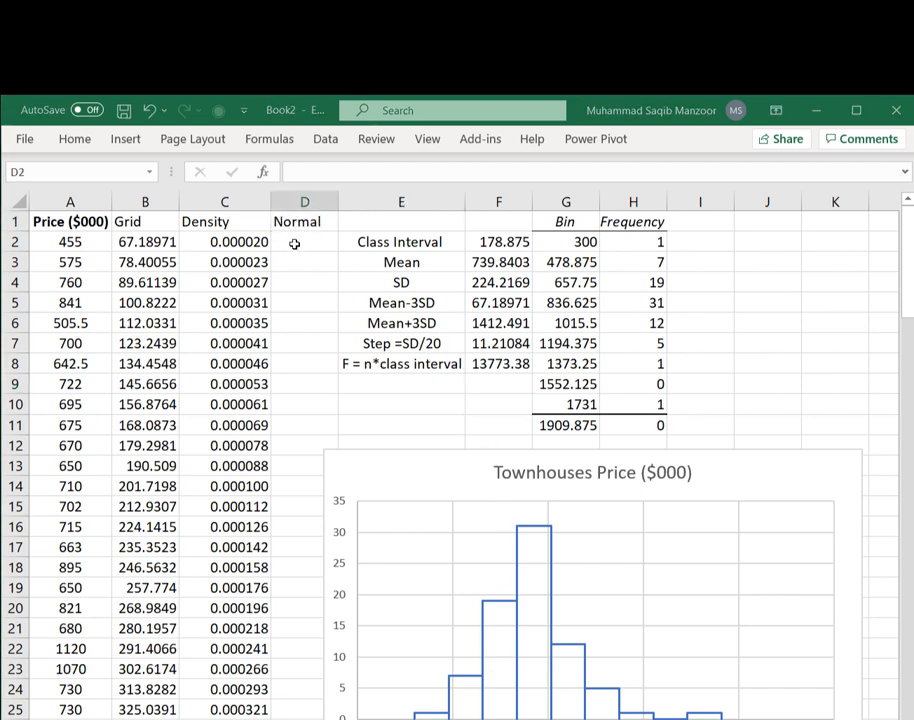
pyautogui.write('=')
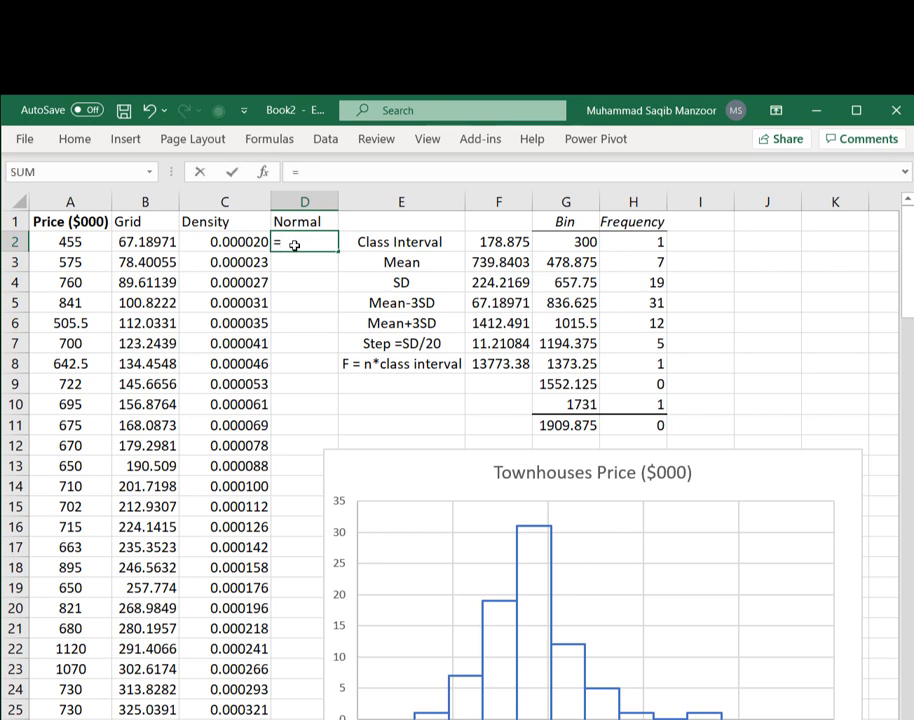
pyautogui.click(212, 241)
pyautogui.write('*')
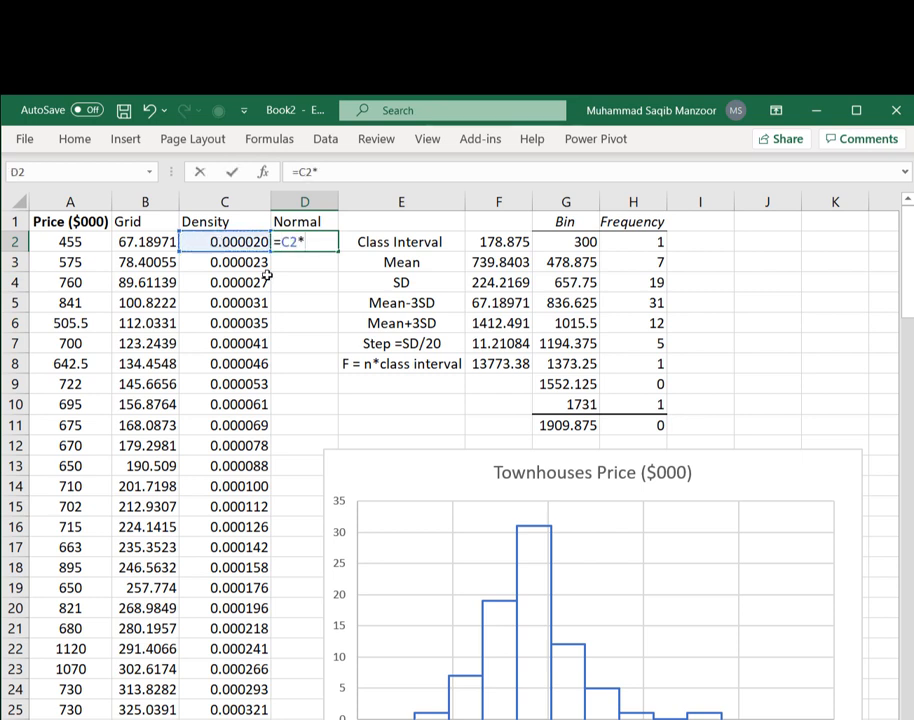
pyautogui.click(505, 364)
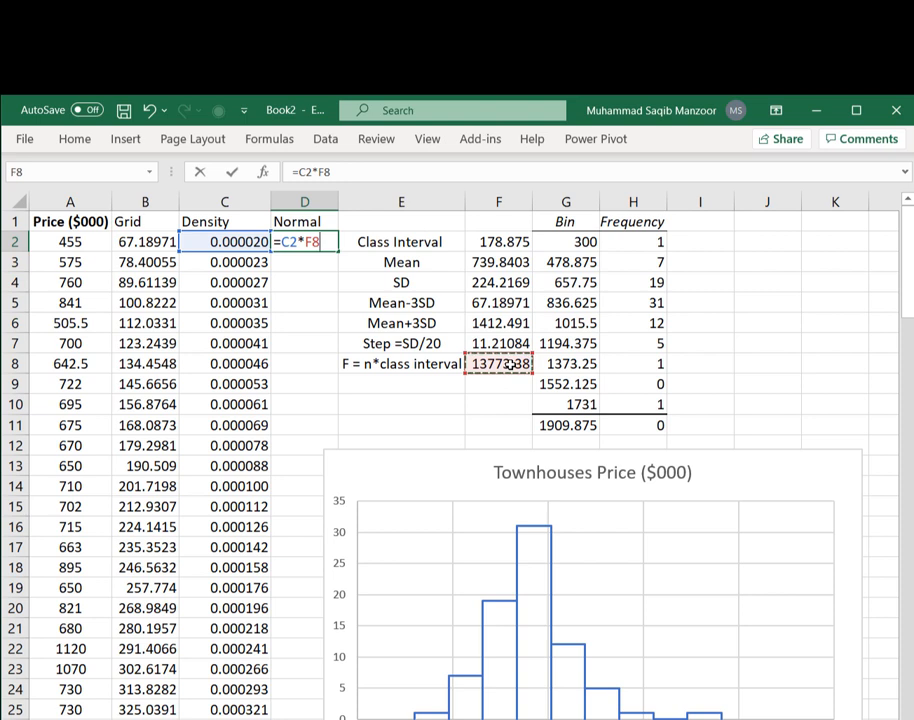
pyautogui.press('F4')
pyautogui.hotkey('ctrl', 'Return')
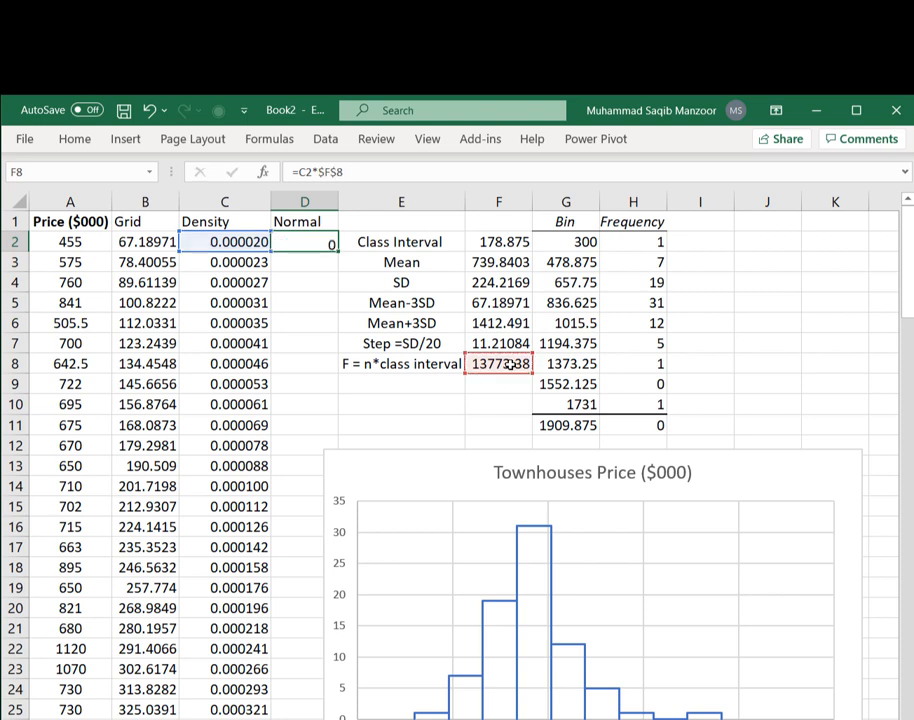
# - Fill the Normal formula from D2 down column D and move the histogram chart higher on the sheet
pyautogui.click(325, 244)
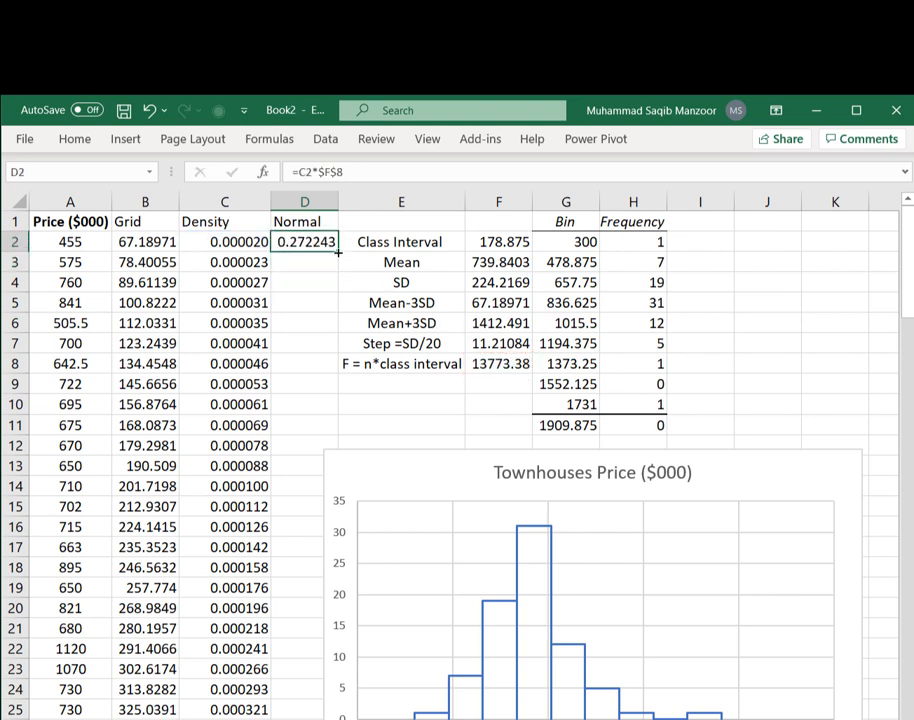
pyautogui.doubleClick(338, 253)
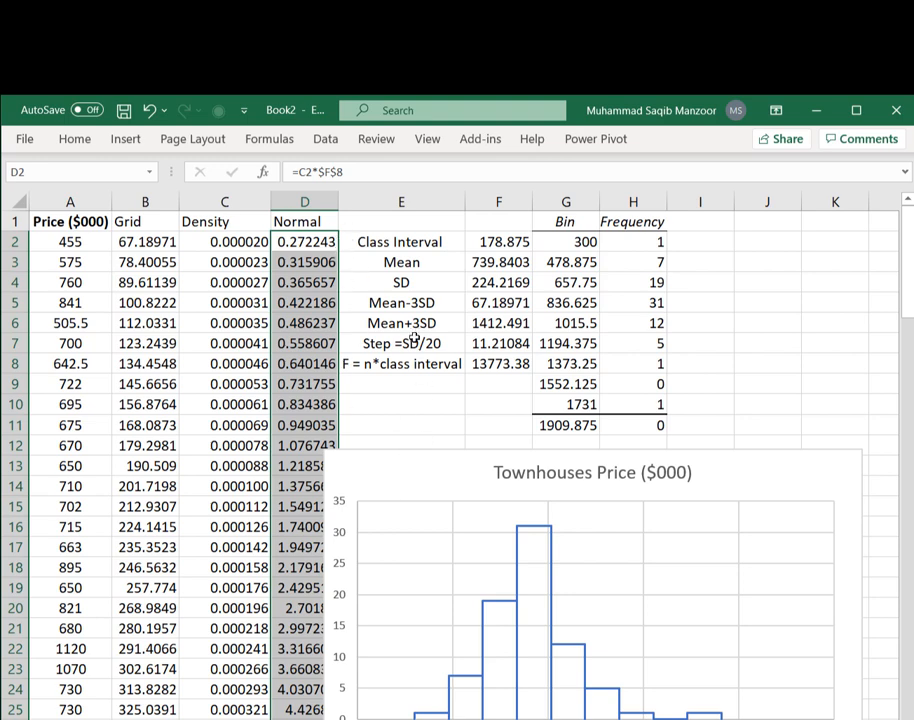
pyautogui.moveTo(412, 473); pyautogui.dragTo(399, 295)
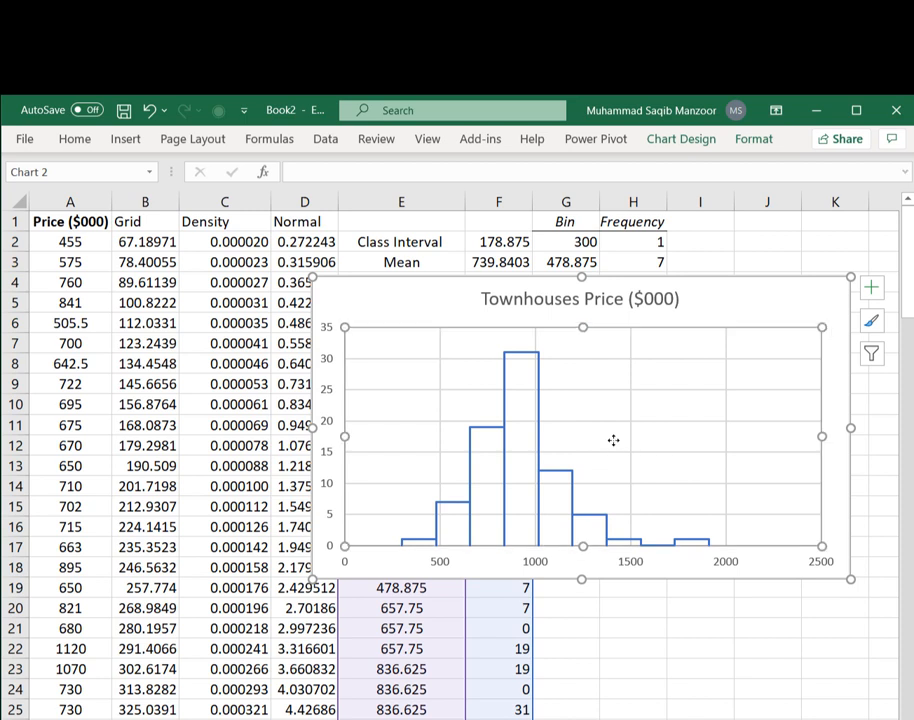
# - Open the chart's data source and add a new series named Normal
pyautogui.click(686, 141)
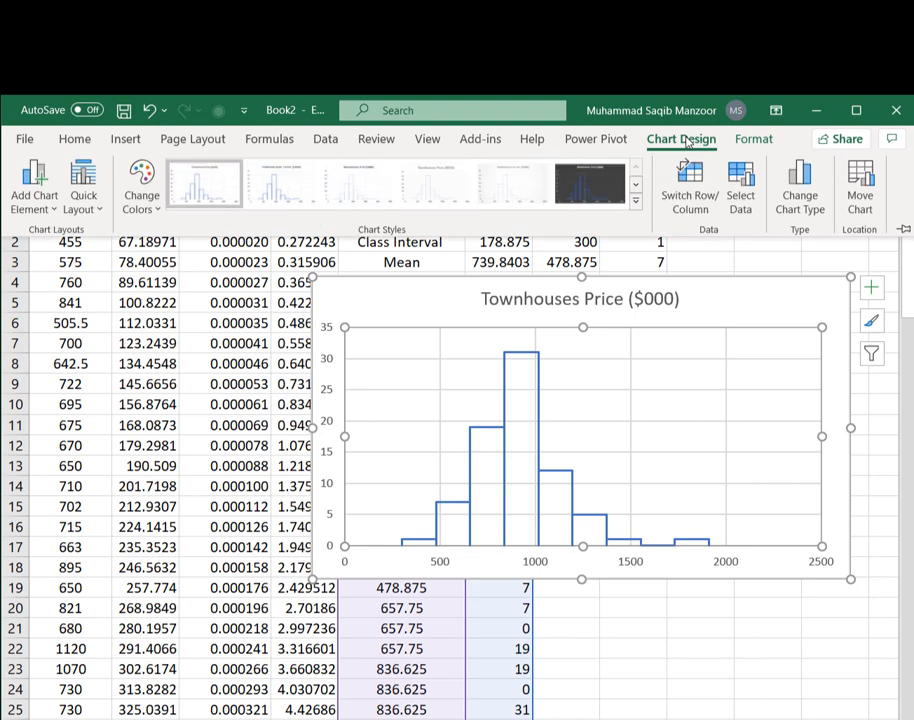
pyautogui.click(741, 190)
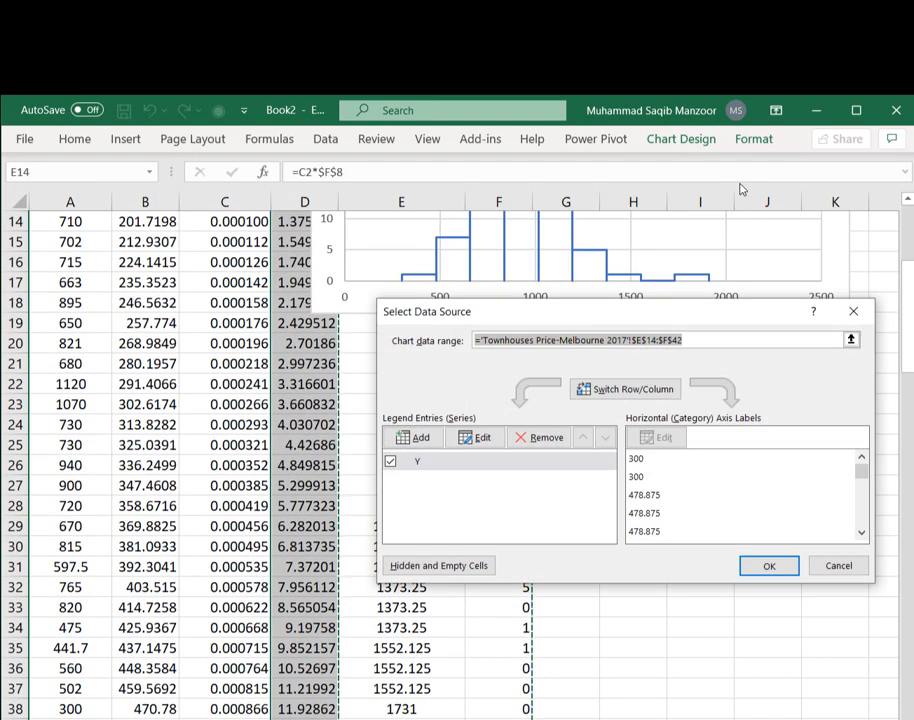
pyautogui.click(416, 440)
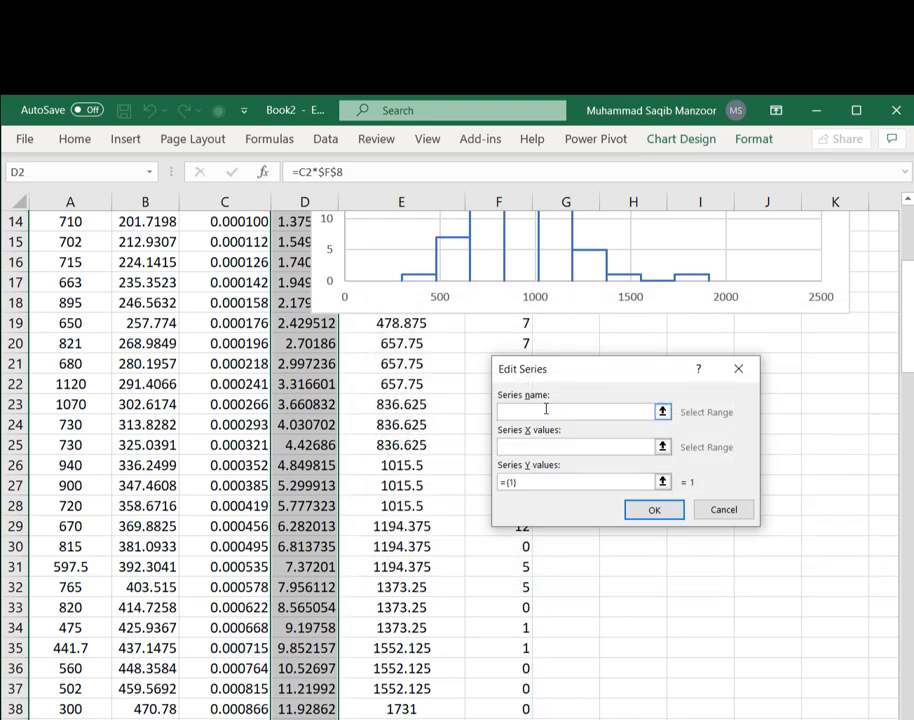
pyautogui.write('Normal')
pyautogui.click(551, 444)
# - Set the Normal series X values to the Grid column B2:B122 and Y values to the Normal column, and confirm
pyautogui.scroll(4, 397, 364)
pyautogui.scroll(1, 397, 364)
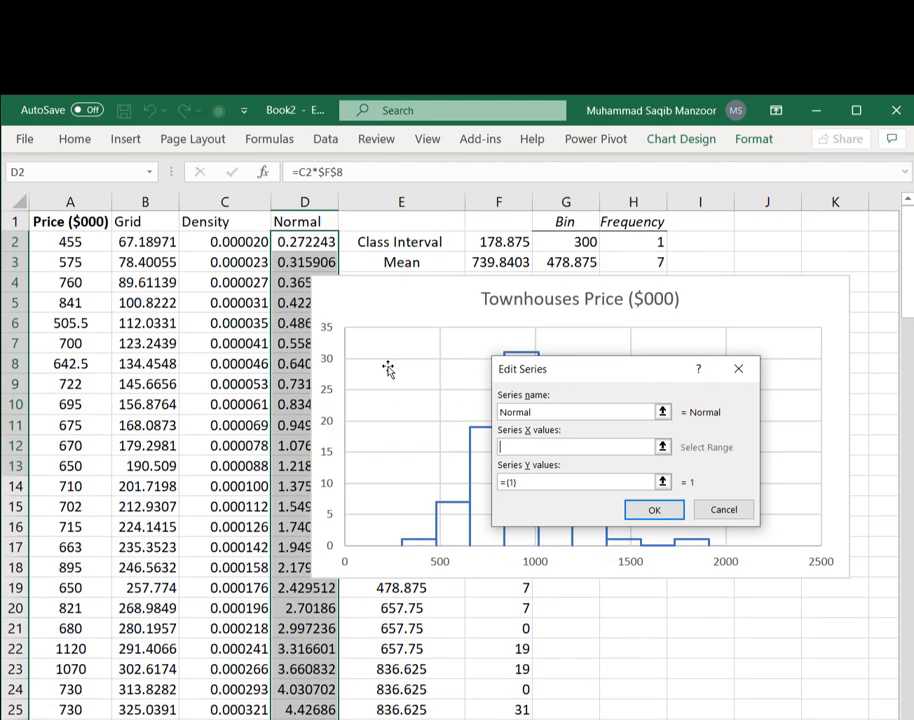
pyautogui.click(145, 242)
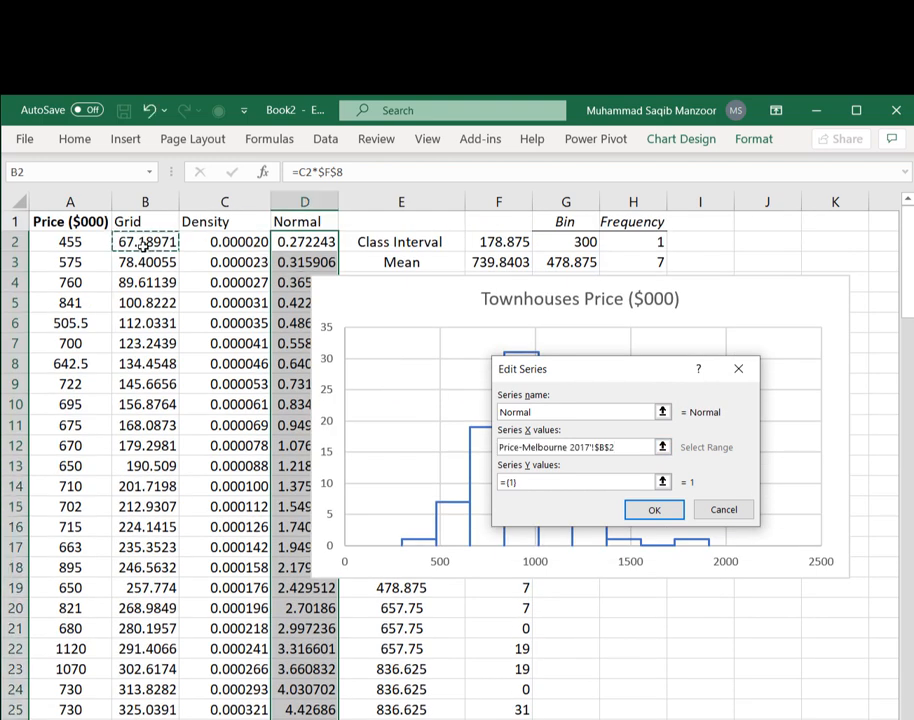
pyautogui.hotkey('ctrl', 'shift', 'Down')
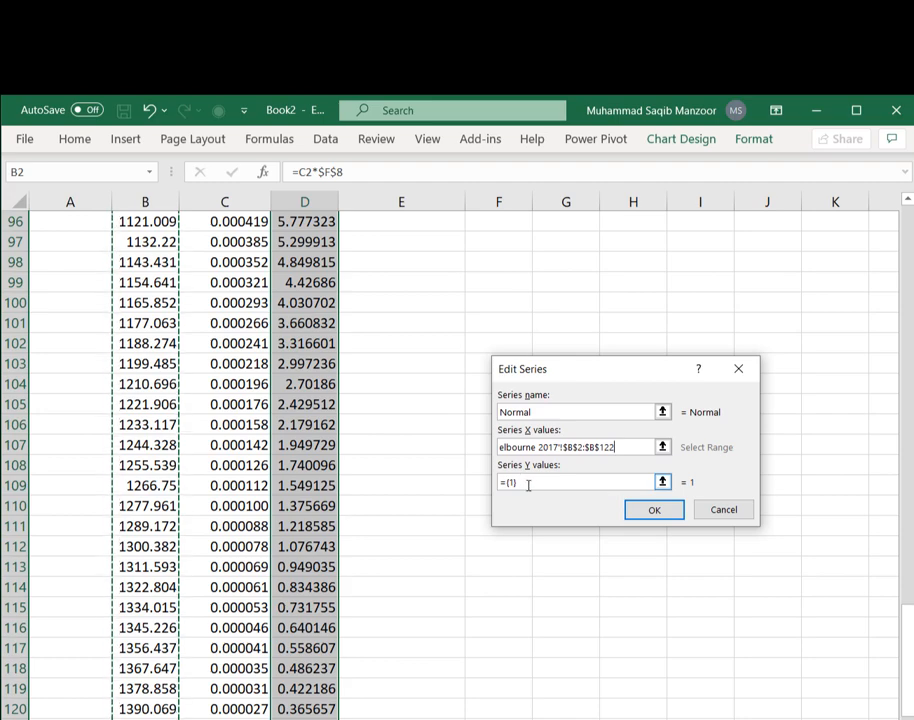
pyautogui.moveTo(526, 486); pyautogui.dragTo(496, 486)
pyautogui.click(662, 482)
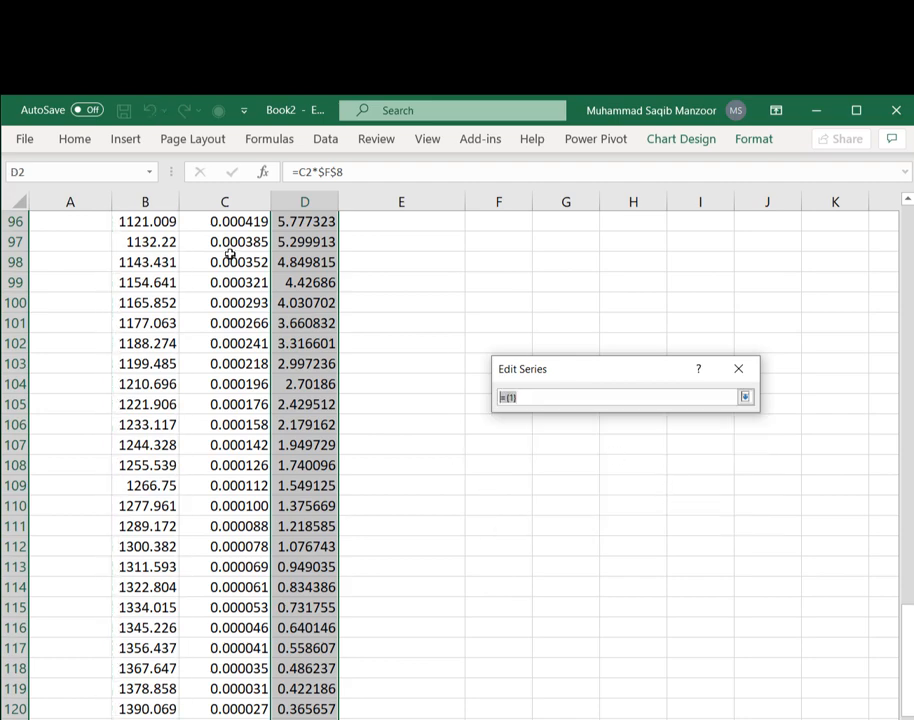
pyautogui.scroll(20, 355, 337)
pyautogui.scroll(1, 380, 345)
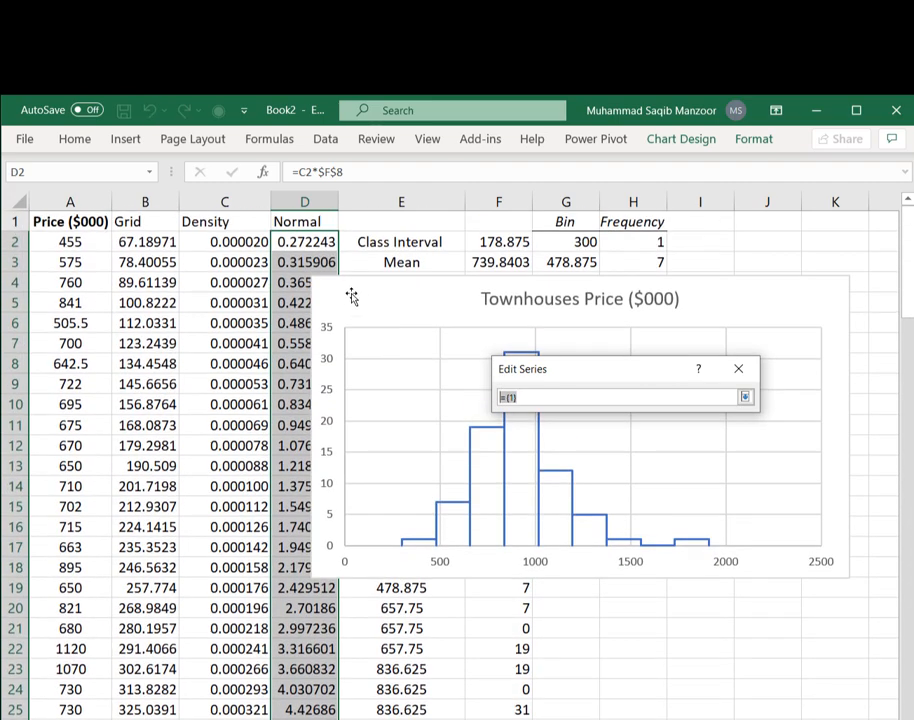
pyautogui.click(311, 241)
pyautogui.press('Return')
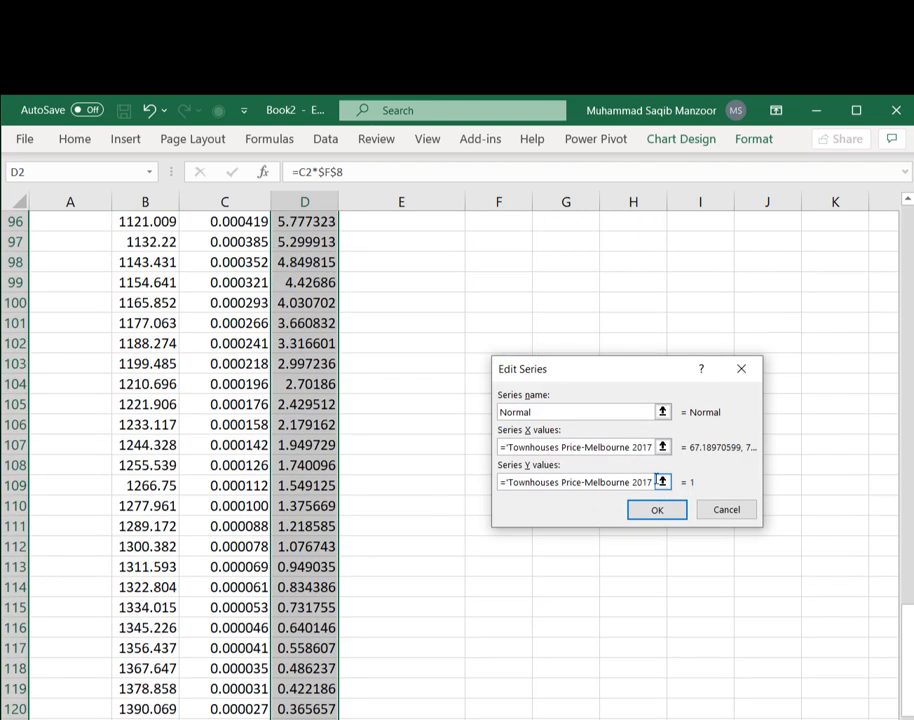
pyautogui.click(655, 510)
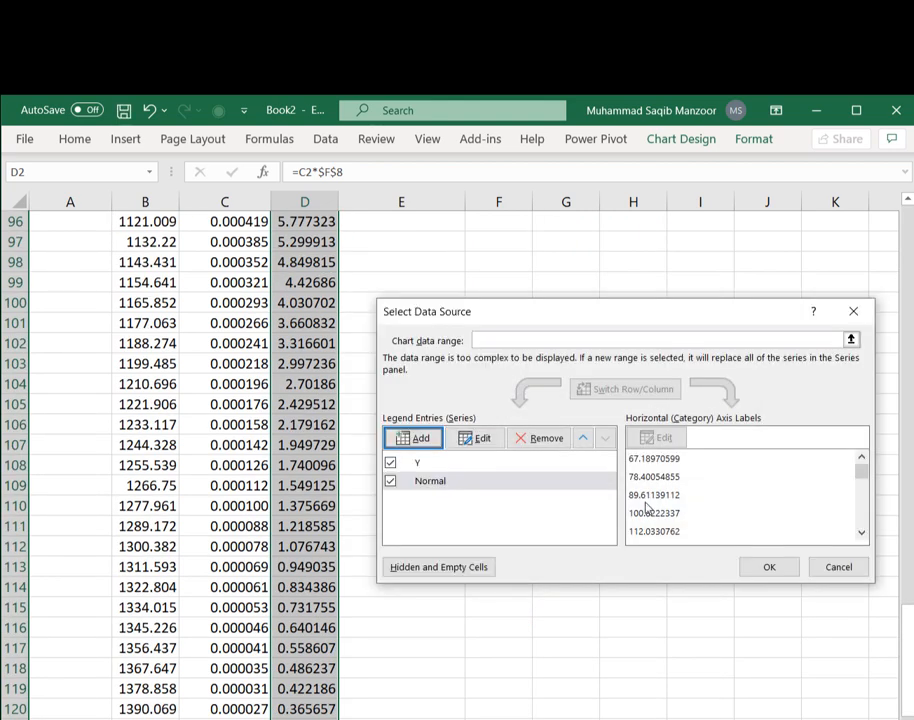
pyautogui.click(766, 566)
pyautogui.scroll(14, 757, 567)
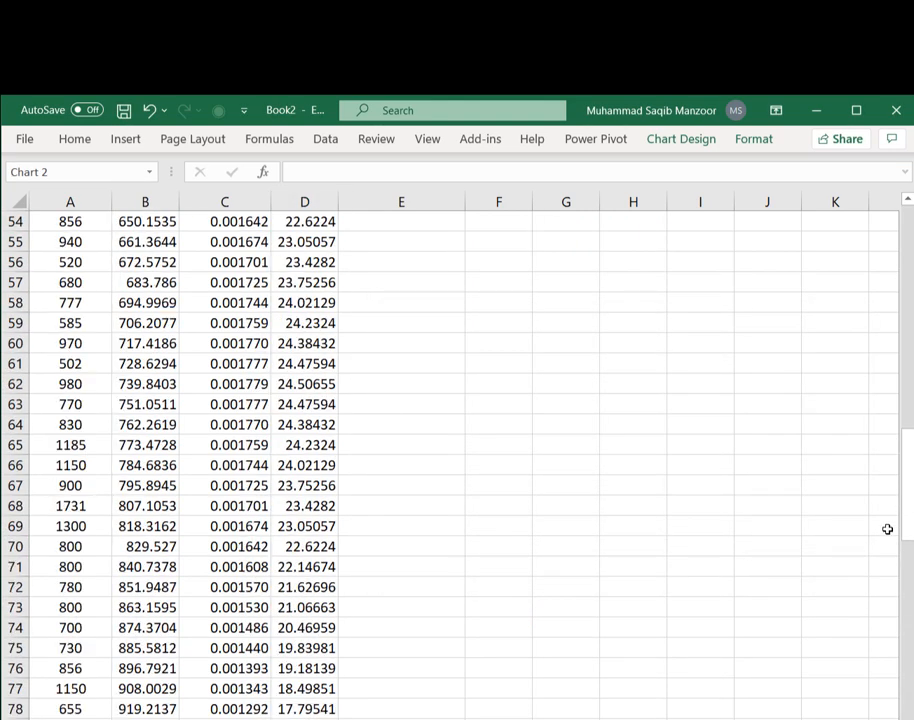
pyautogui.moveTo(906, 505); pyautogui.dragTo(904, 240)
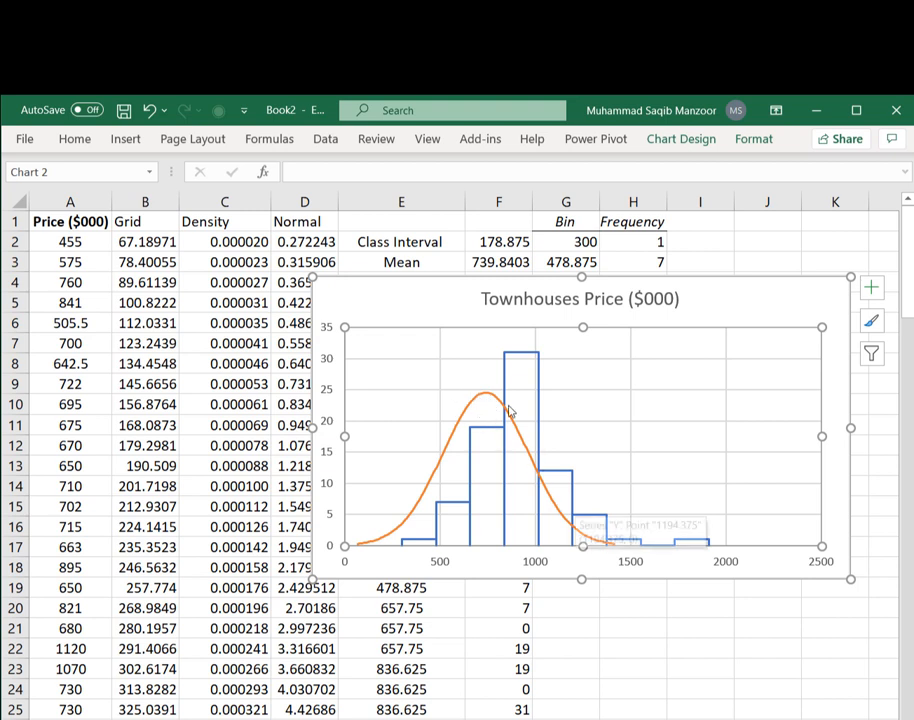
pyautogui.moveTo(508, 361)
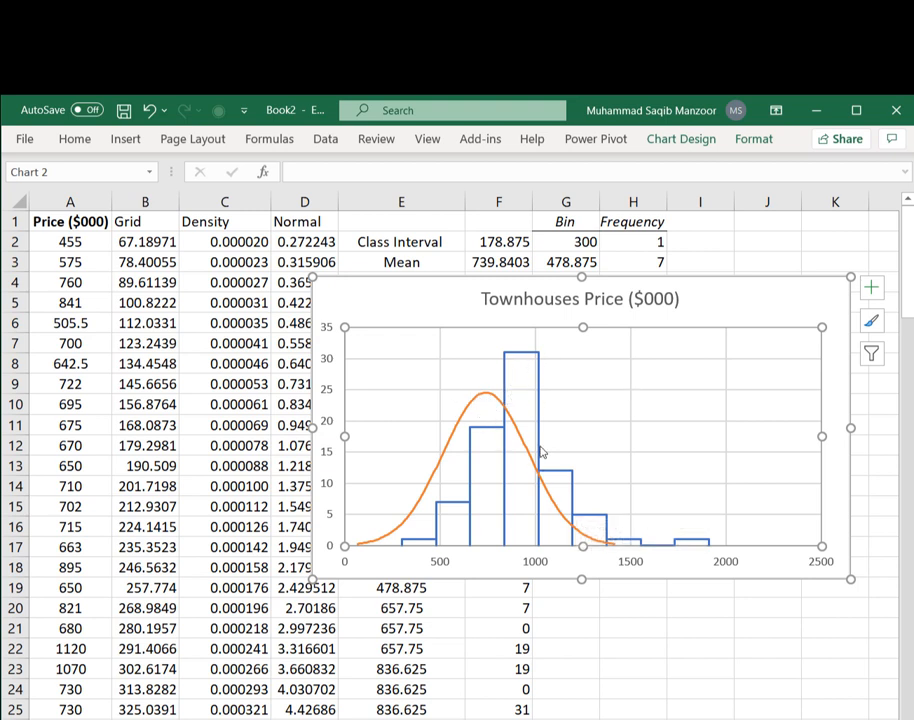